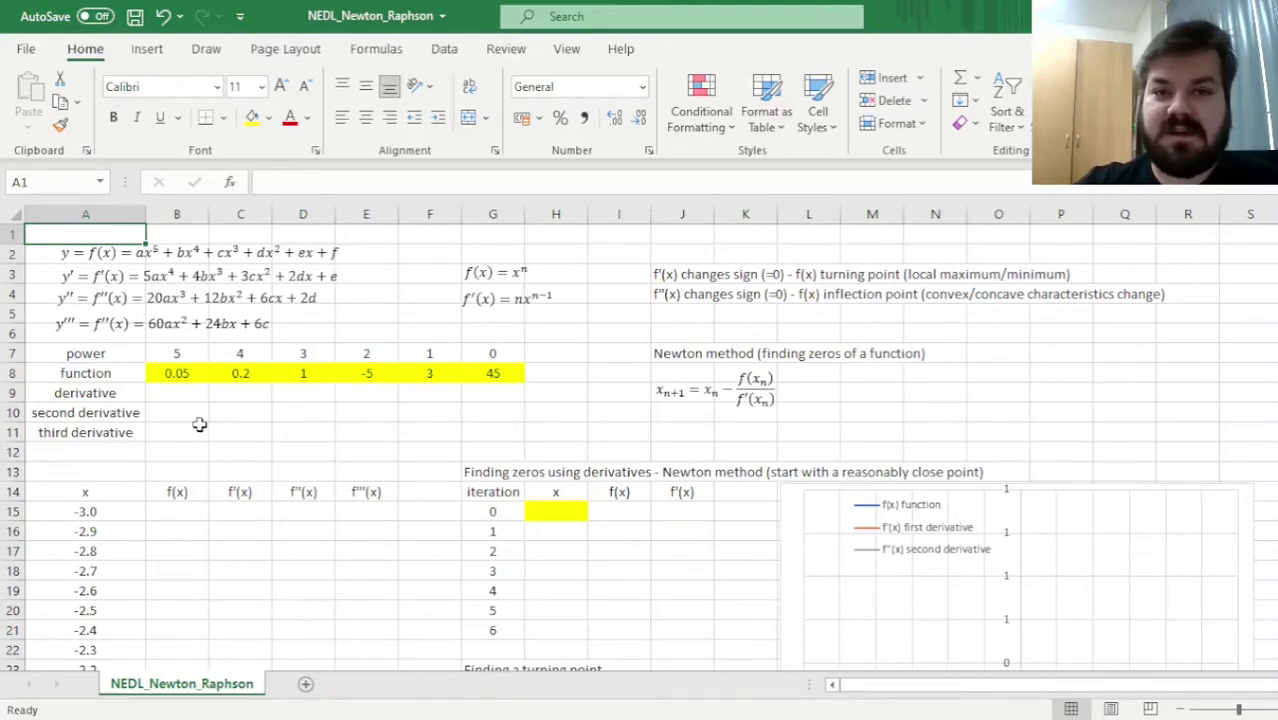
# Review the quintic function's equation, its powers and coefficients in B7:G8, and the derivative row labels in A9:A11.
pyautogui.moveTo(172, 377); pyautogui.dragTo(500, 374)
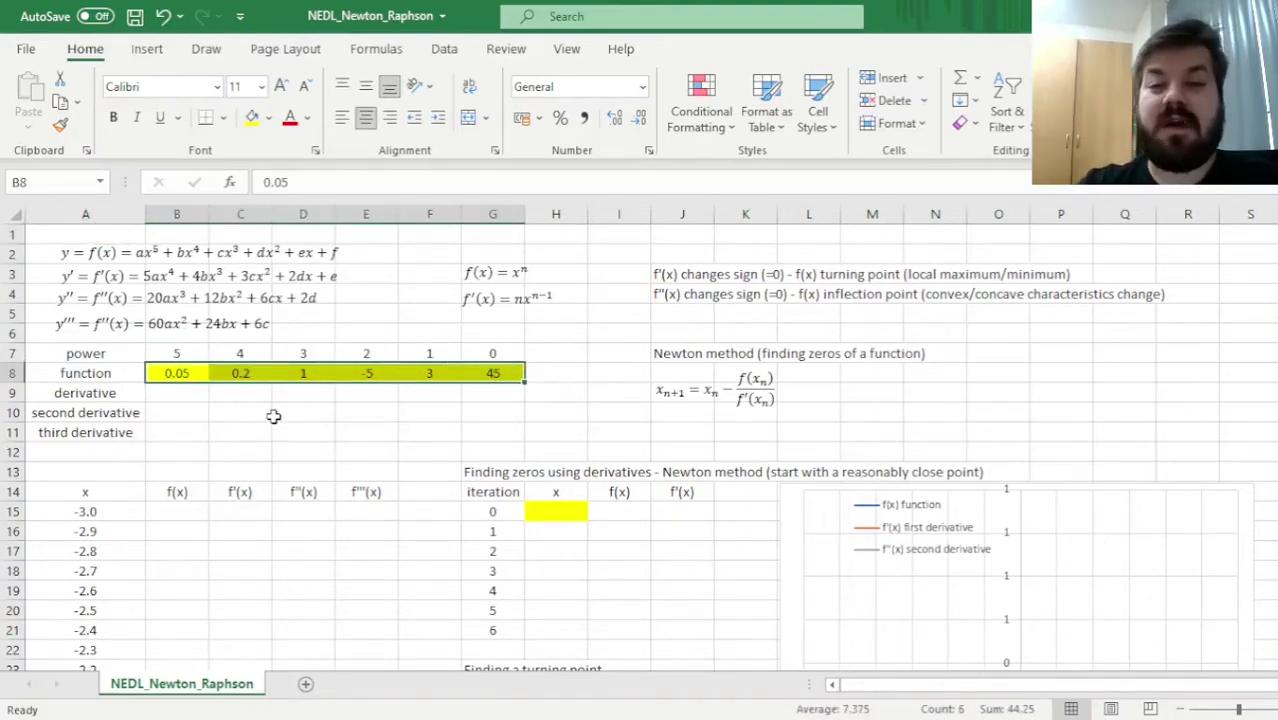
pyautogui.click(110, 395)
pyautogui.click(108, 420)
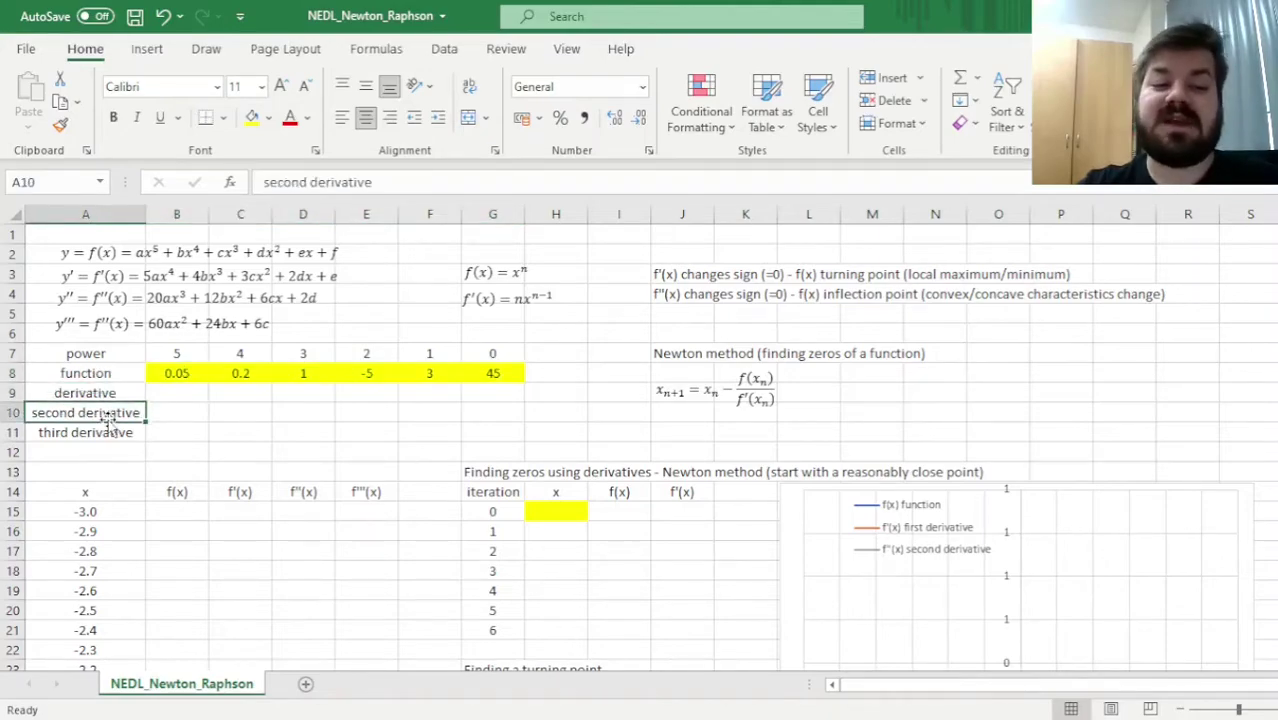
pyautogui.click(107, 433)
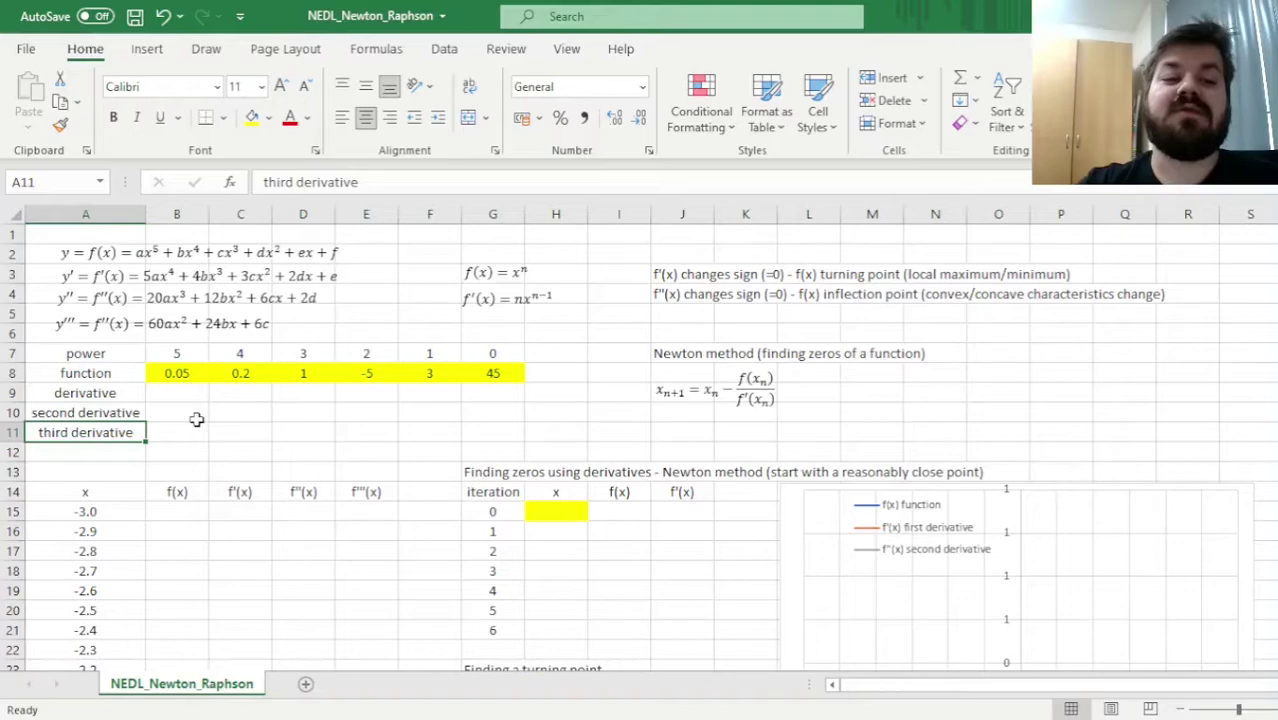
pyautogui.click(312, 258)
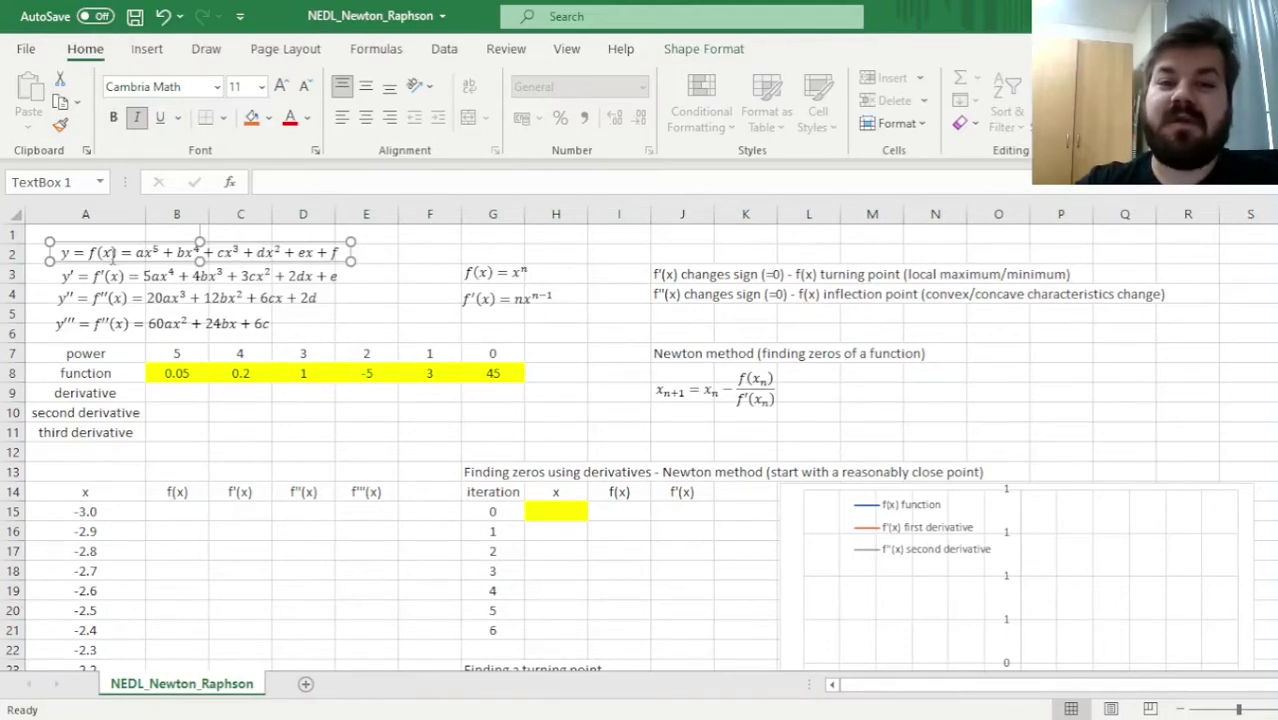
pyautogui.moveTo(146, 252); pyautogui.dragTo(160, 252)
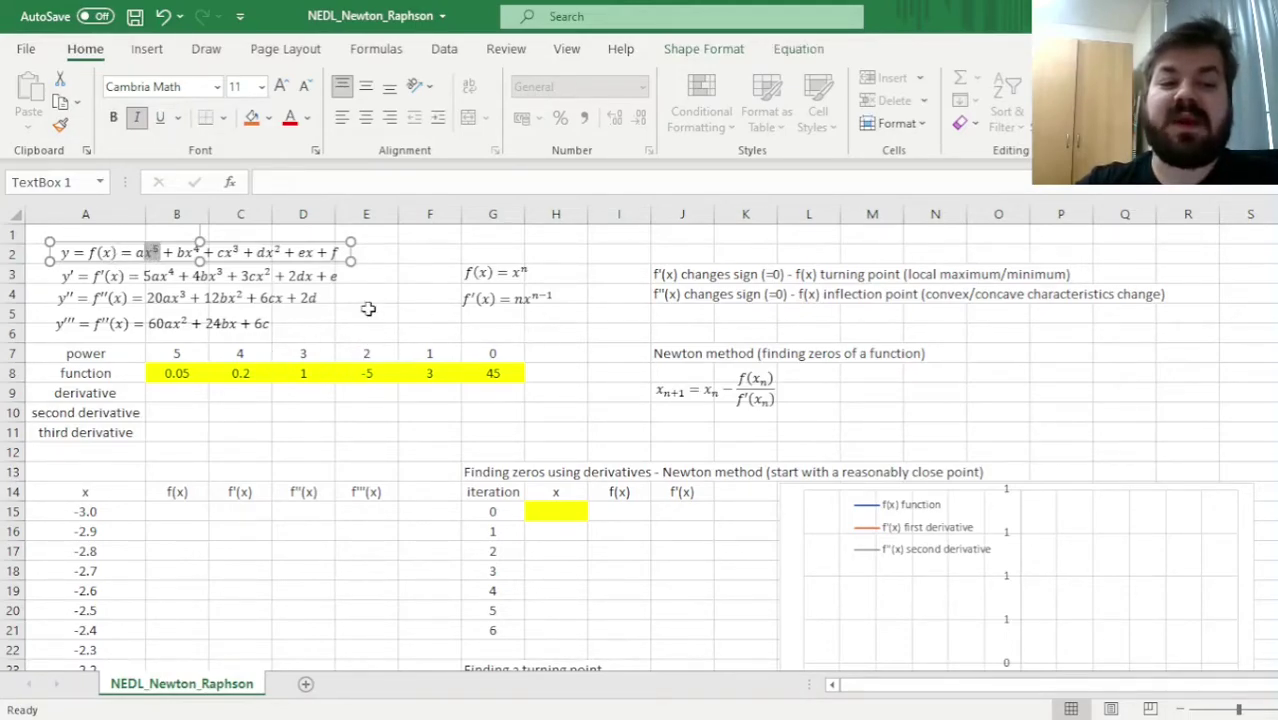
pyautogui.click(391, 294)
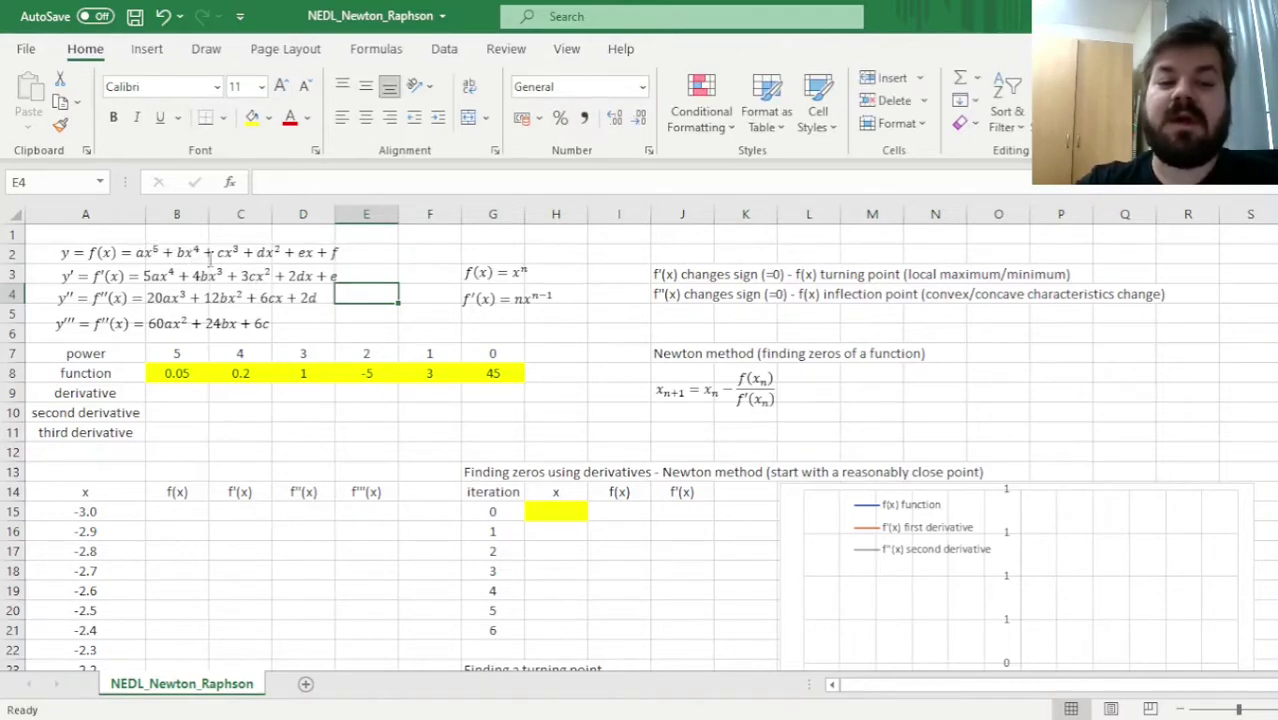
pyautogui.click(330, 252)
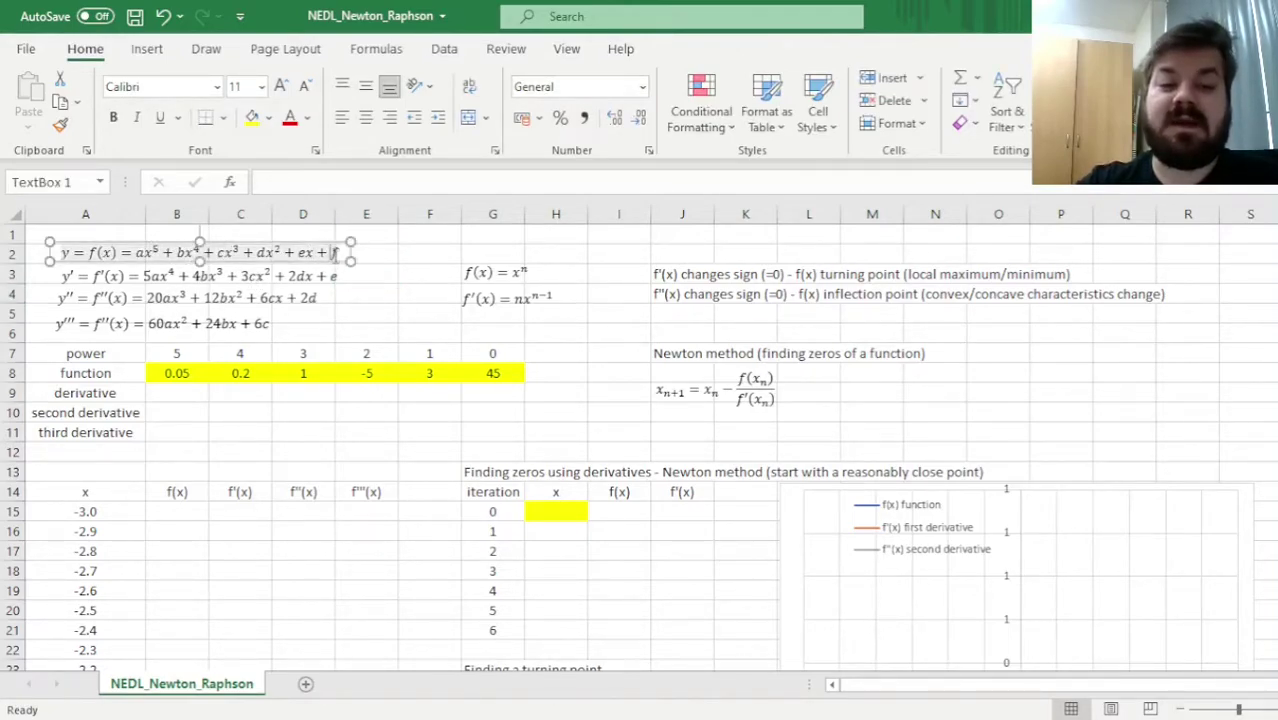
pyautogui.moveTo(330, 252); pyautogui.dragTo(338, 252)
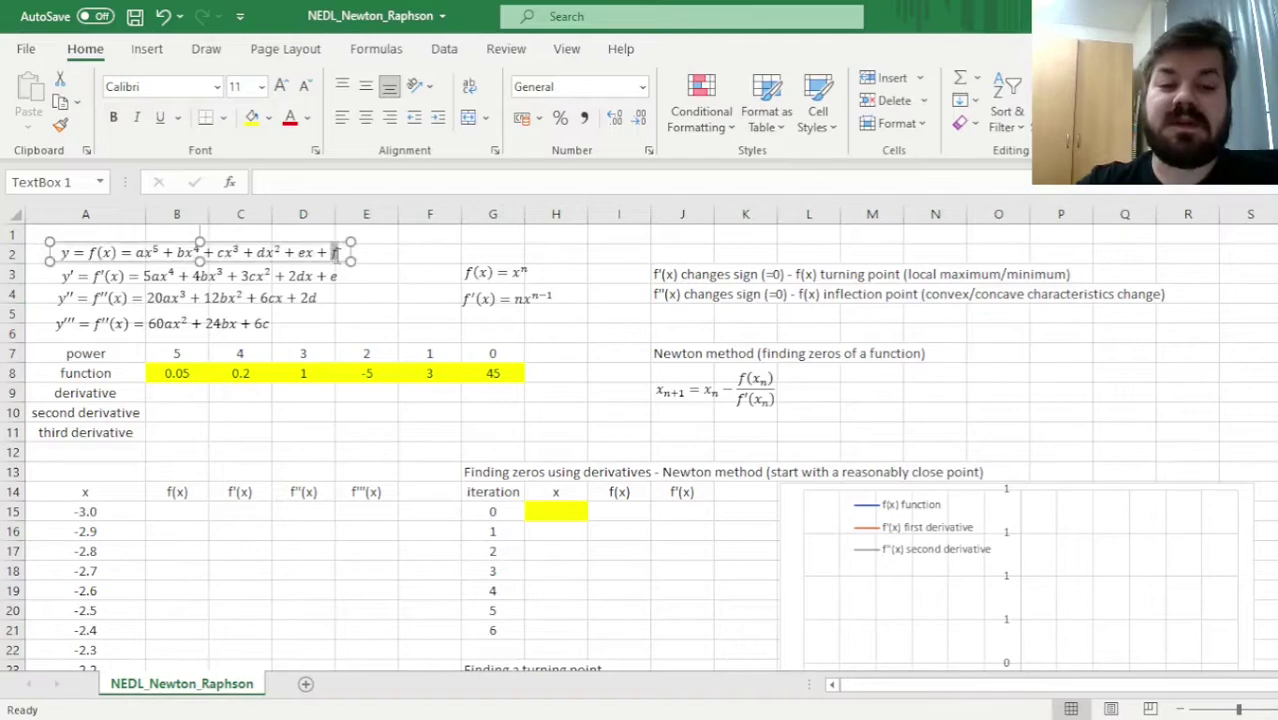
pyautogui.click(384, 337)
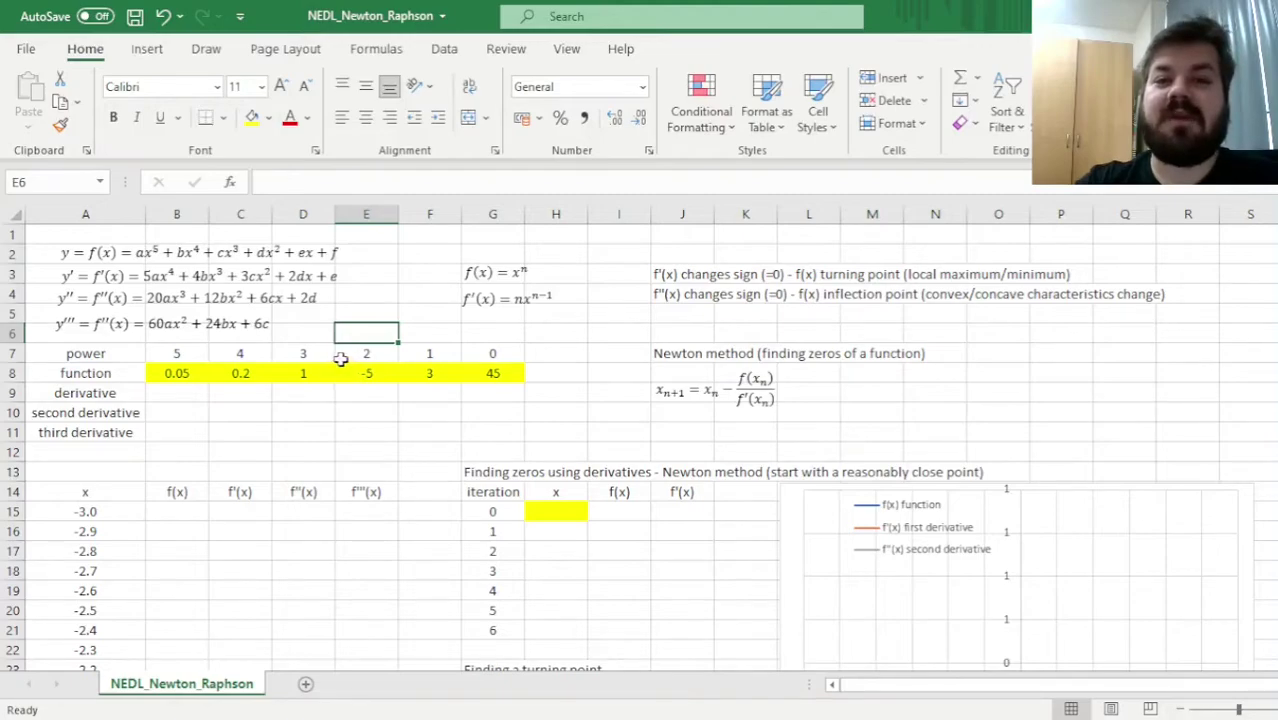
pyautogui.moveTo(174, 350); pyautogui.dragTo(525, 350)
pyautogui.moveTo(165, 372); pyautogui.dragTo(500, 376)
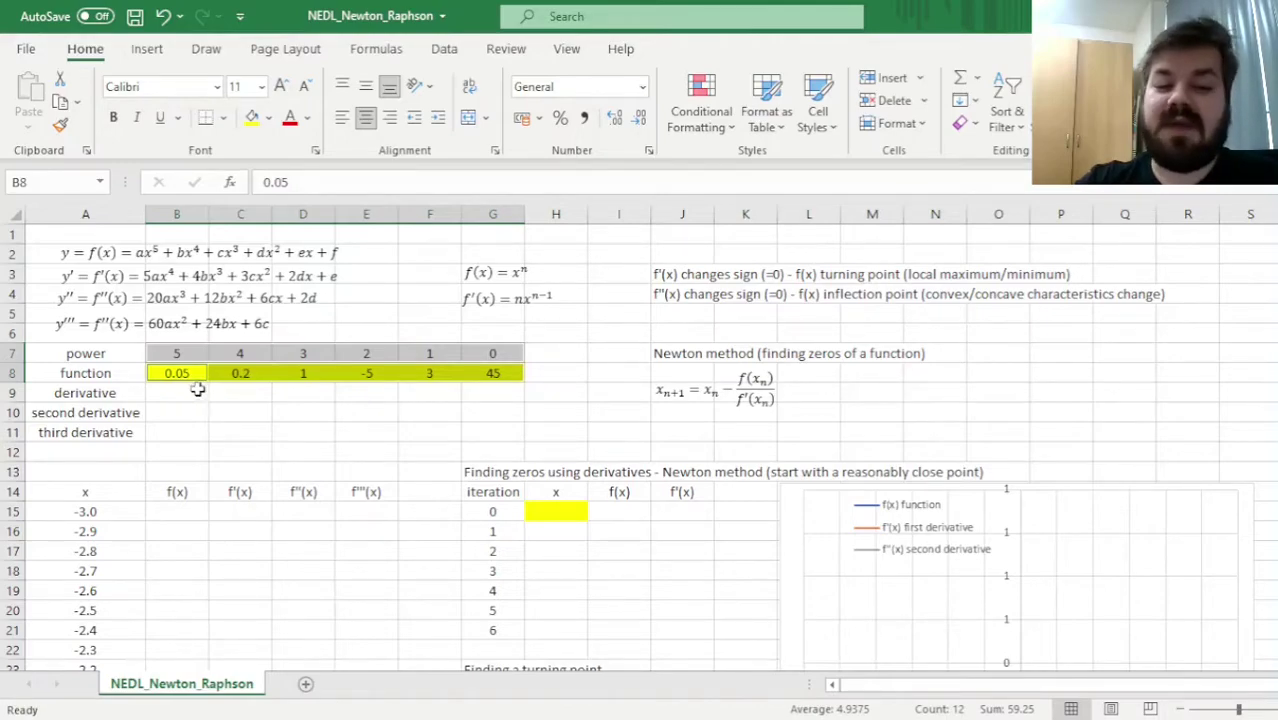
pyautogui.moveTo(177, 372); pyautogui.dragTo(471, 374)
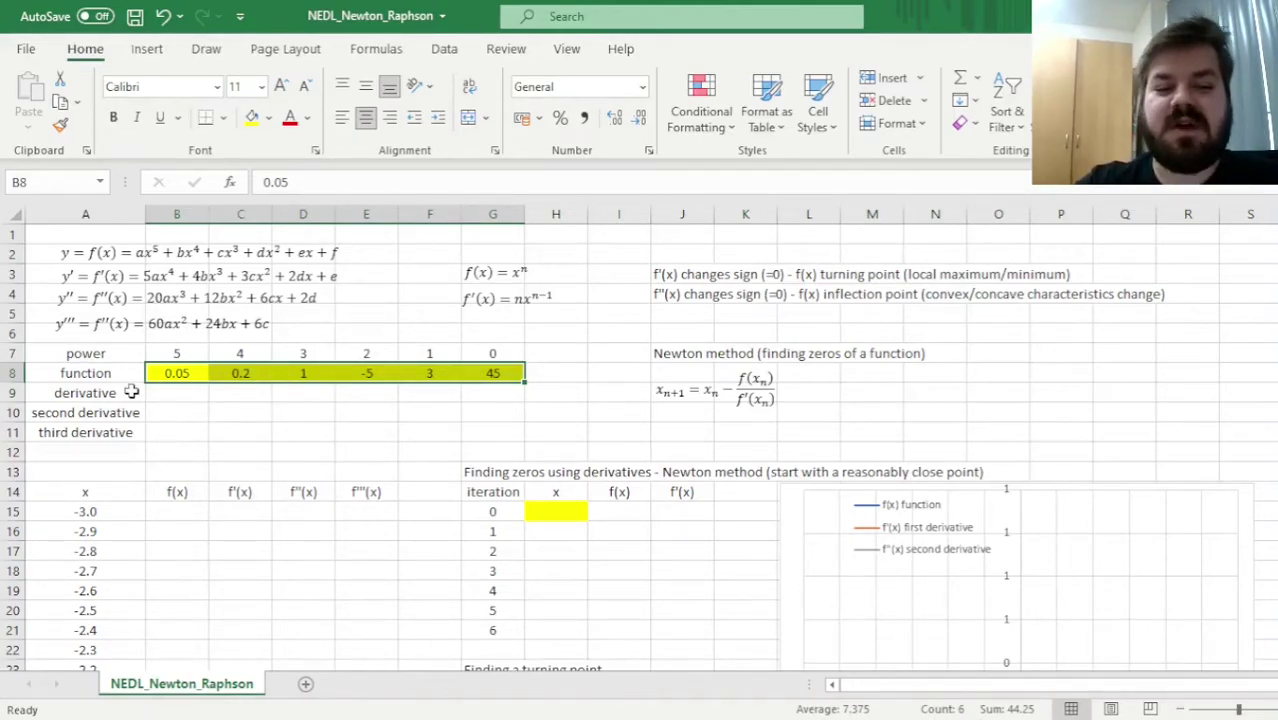
pyautogui.moveTo(100, 392); pyautogui.dragTo(100, 434)
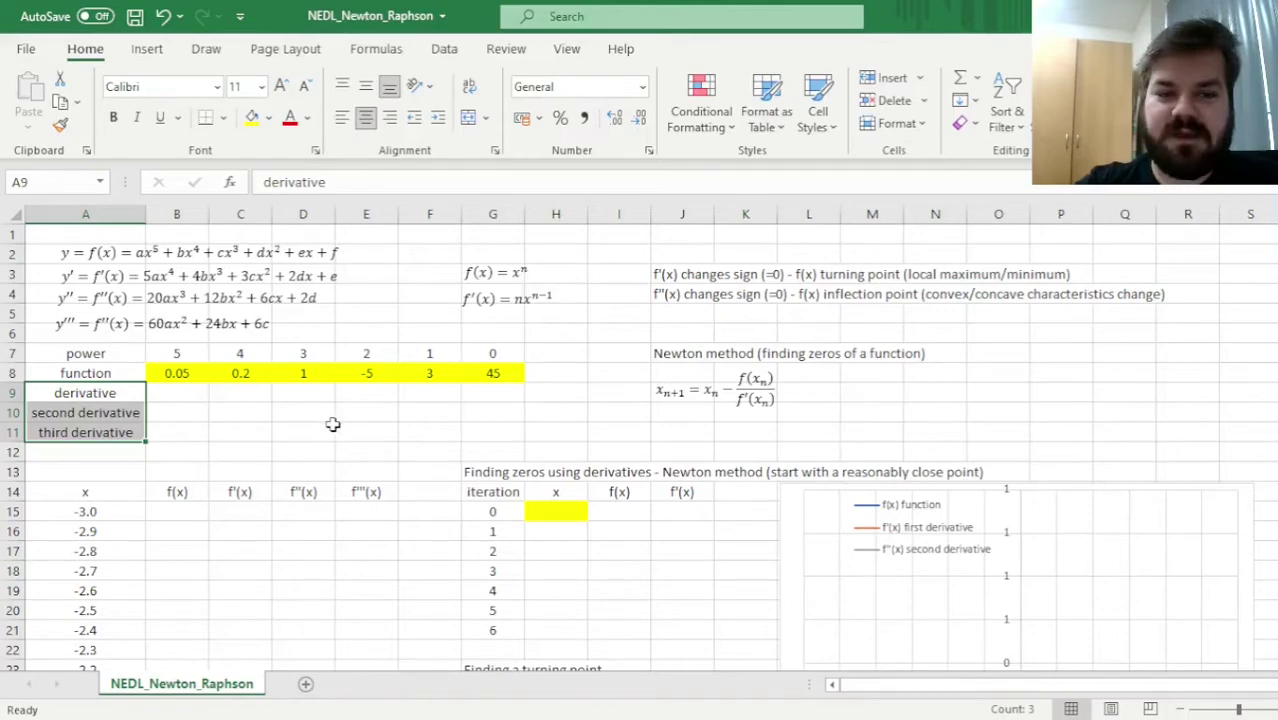
# Examine the power rule equations f(x) = x^n and f'(x) = nx^(n-1) above the coefficient table.
pyautogui.click(500, 284)
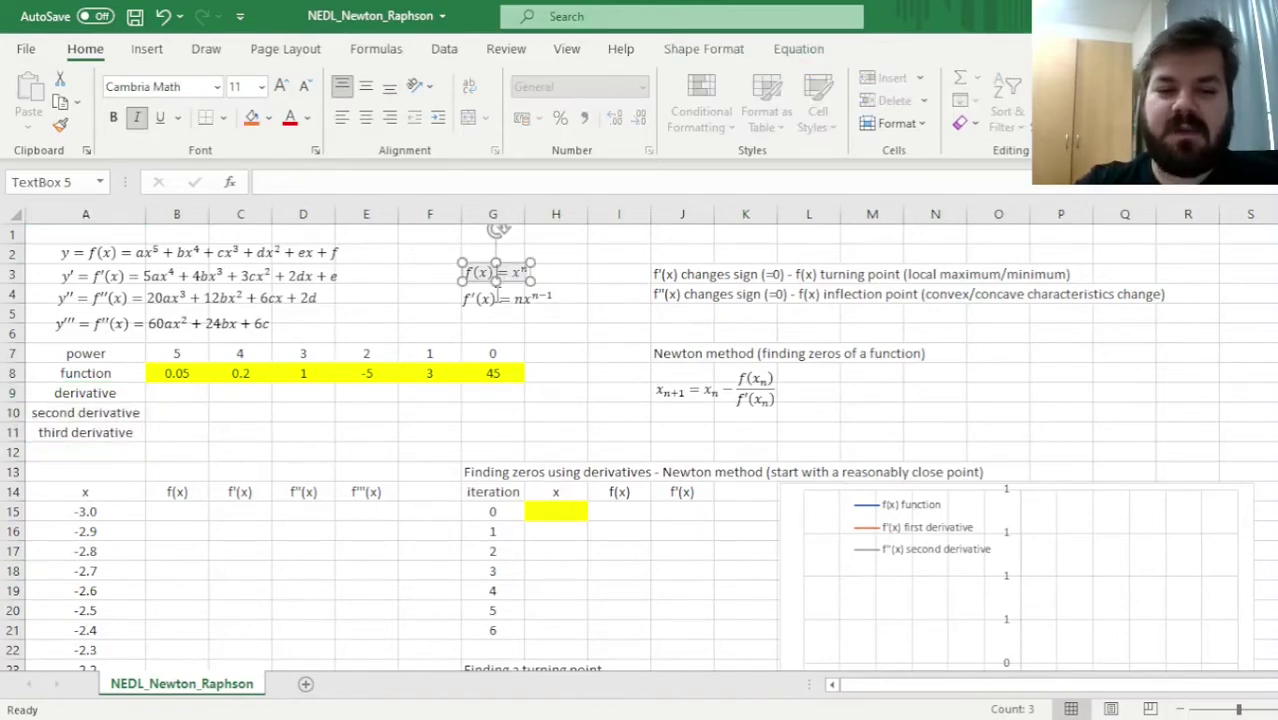
pyautogui.keyDown('shift'); pyautogui.click(488, 305); pyautogui.keyUp('shift')
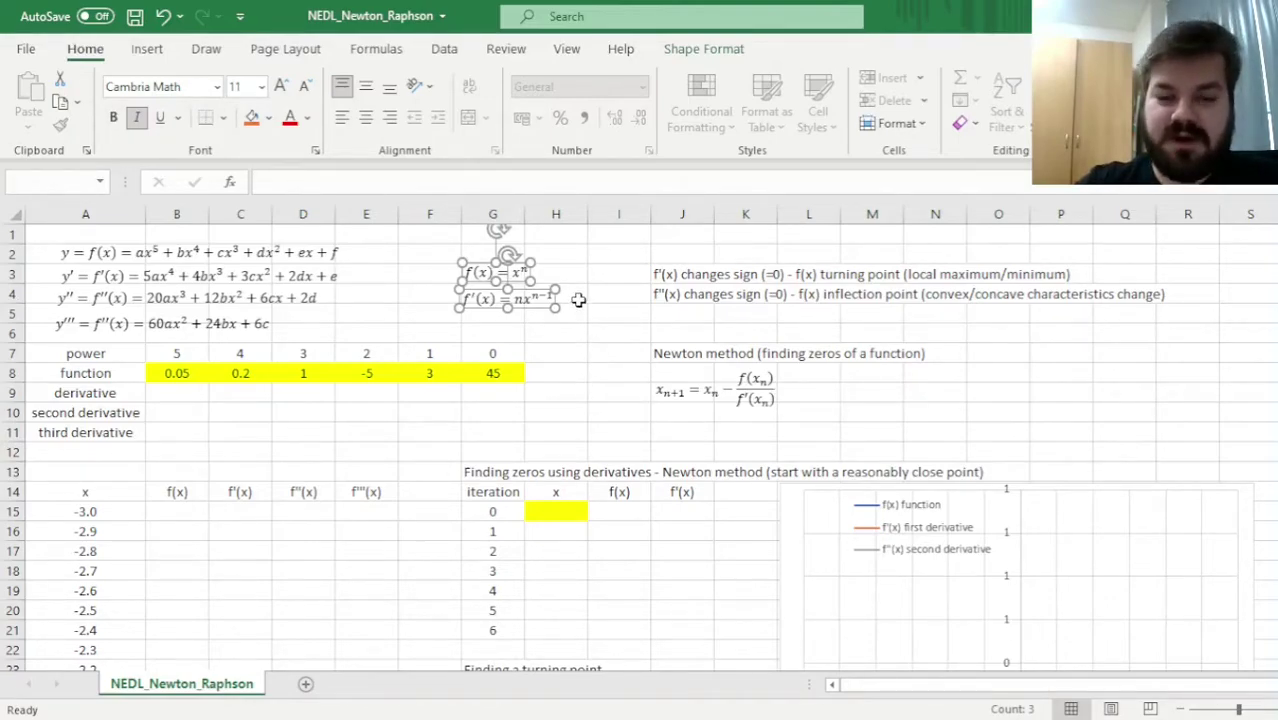
pyautogui.click(597, 264)
pyautogui.hotkey('ctrl', 'z')
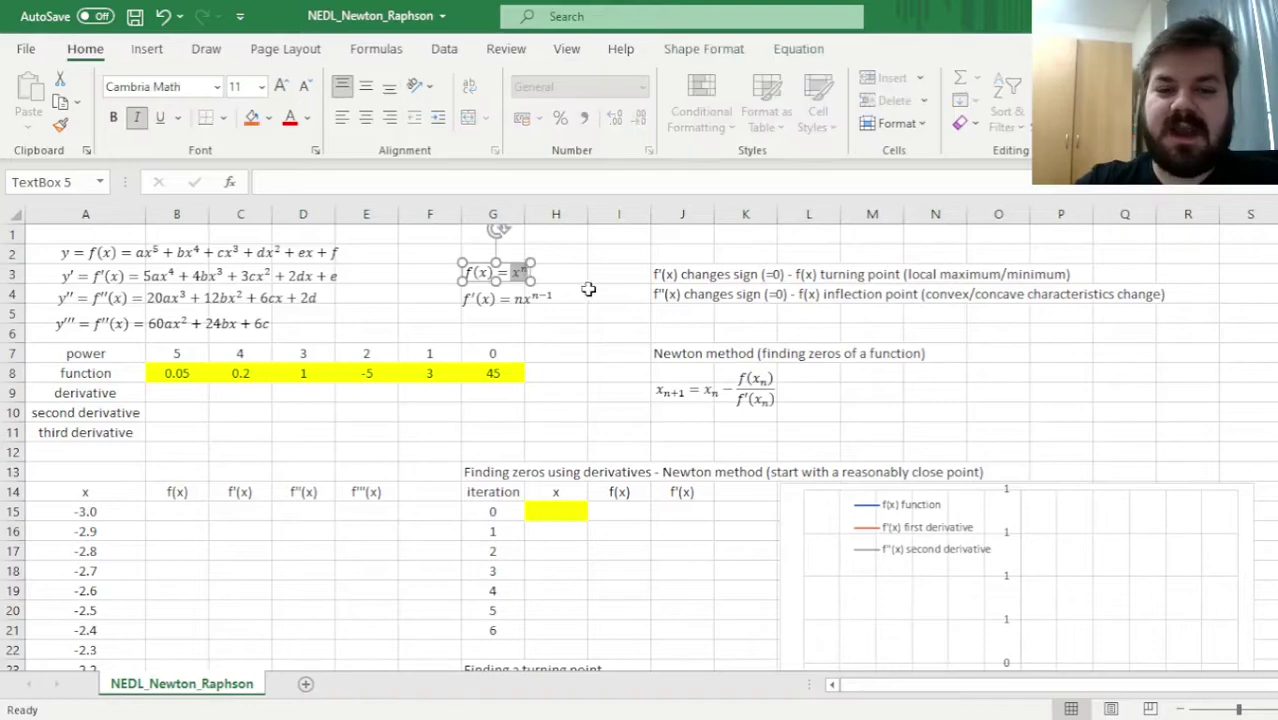
pyautogui.click(601, 275)
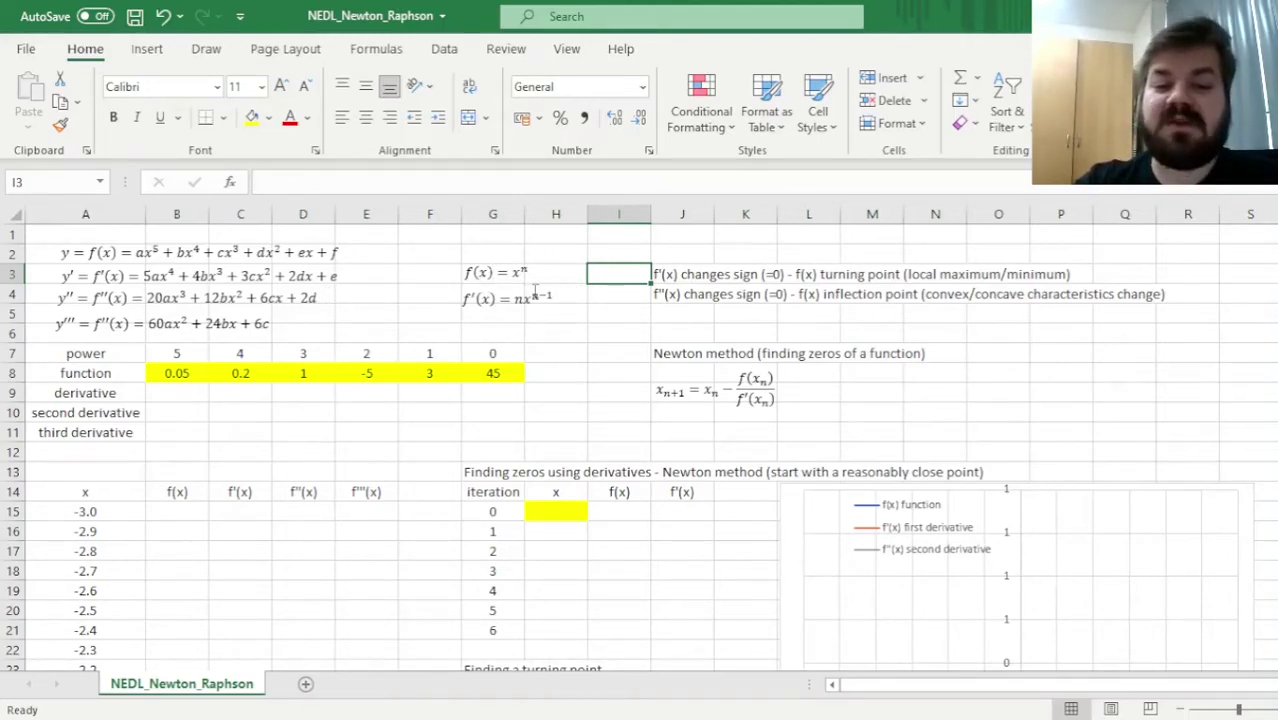
pyautogui.click(519, 266)
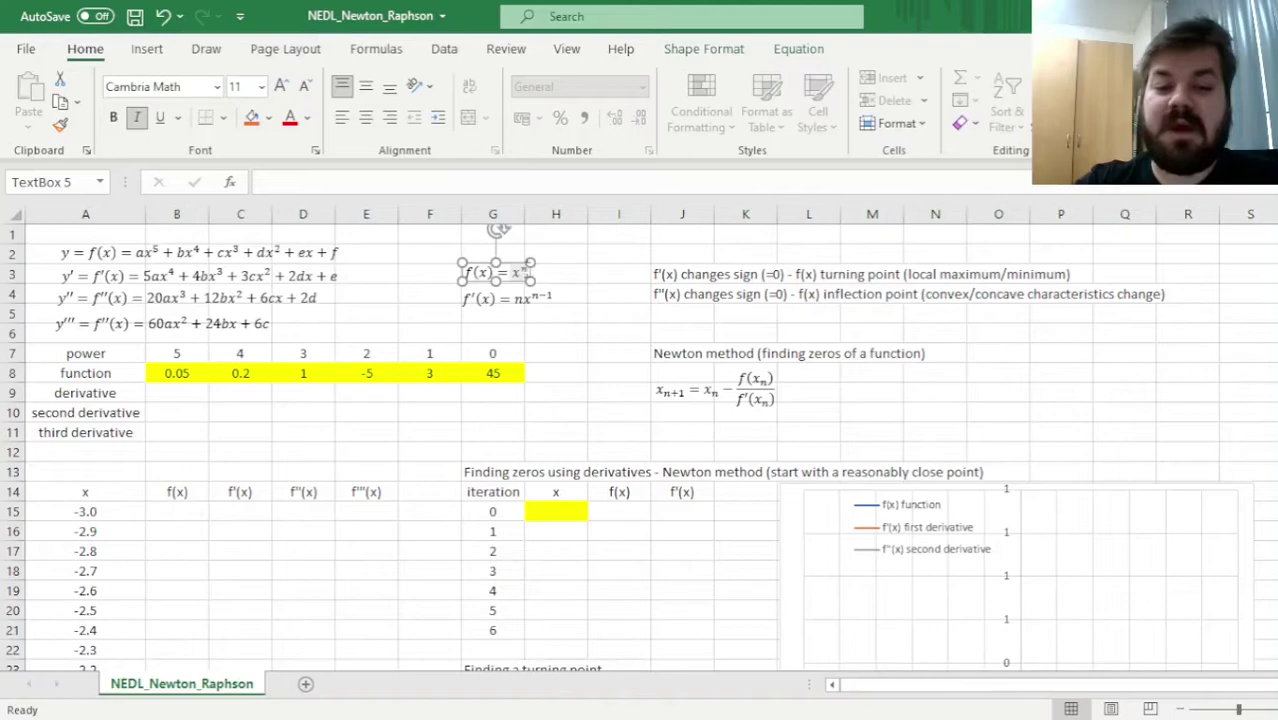
pyautogui.click(519, 300)
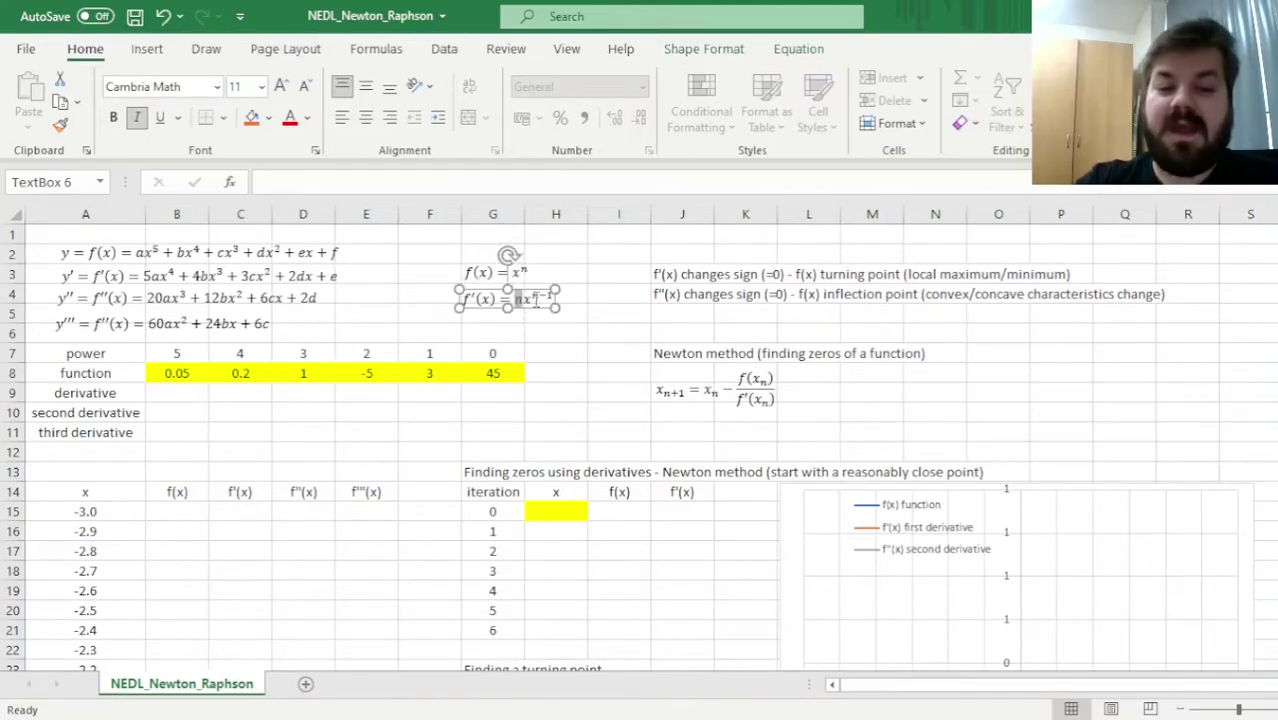
pyautogui.hotkey('shift', 'End')
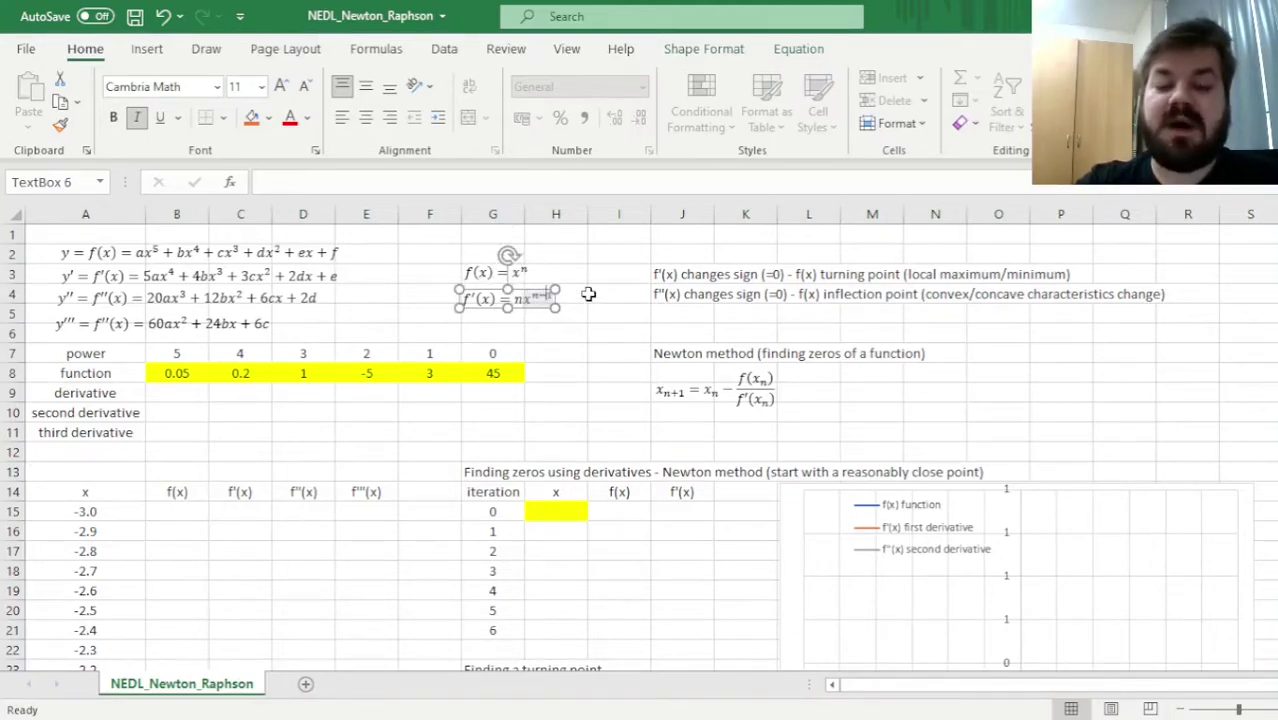
pyautogui.click(592, 294)
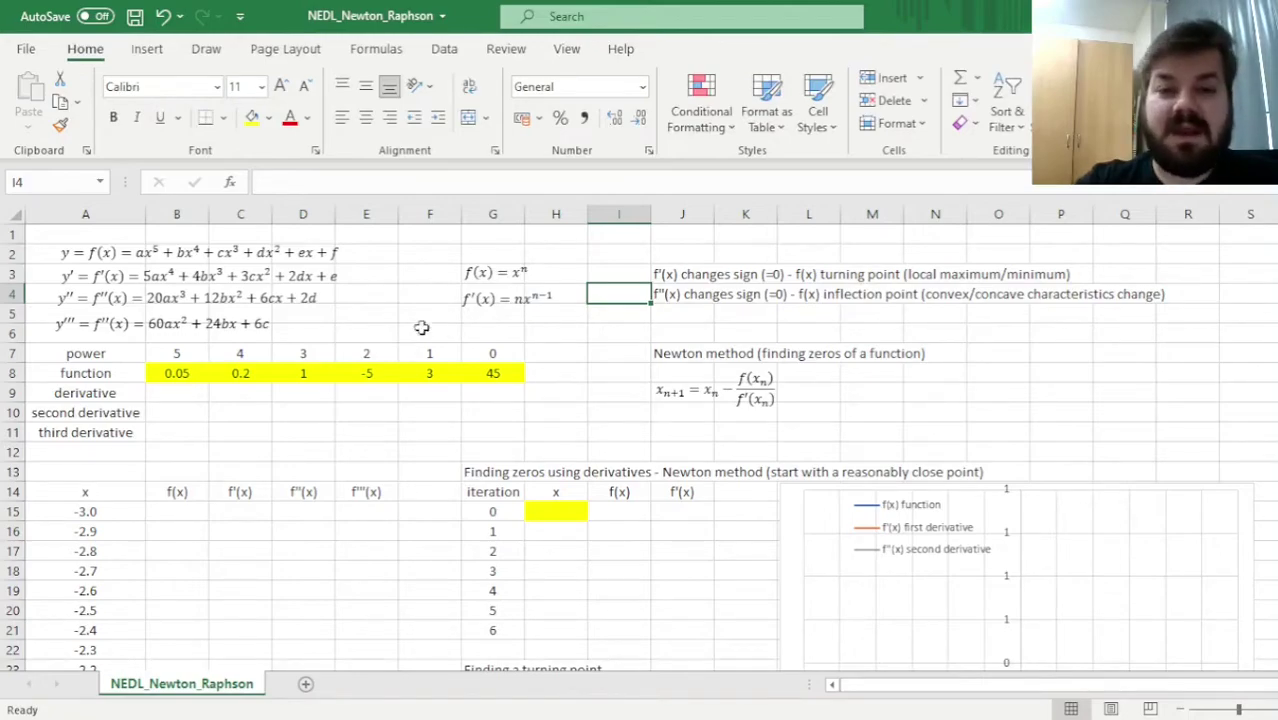
# Enter =0 in B9 as the first derivative's coefficient for the fifth power.
pyautogui.click(118, 375)
pyautogui.moveTo(118, 375); pyautogui.dragTo(497, 372)
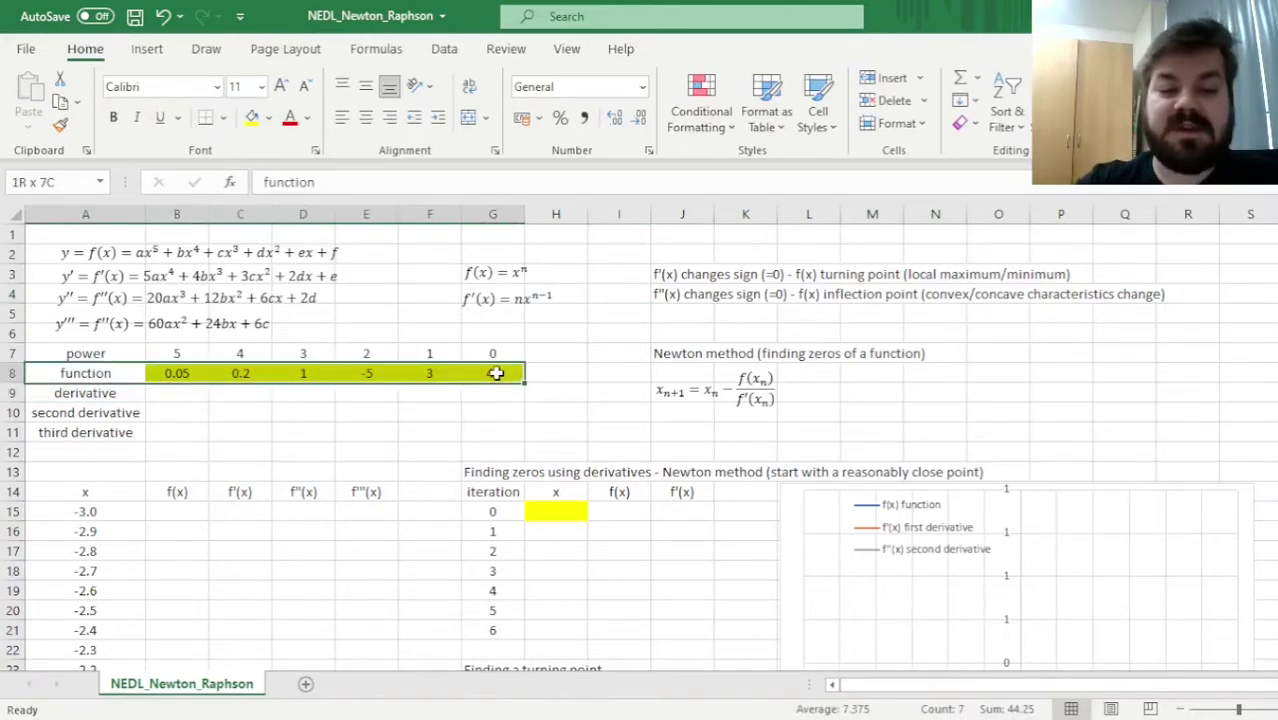
pyautogui.click(176, 393)
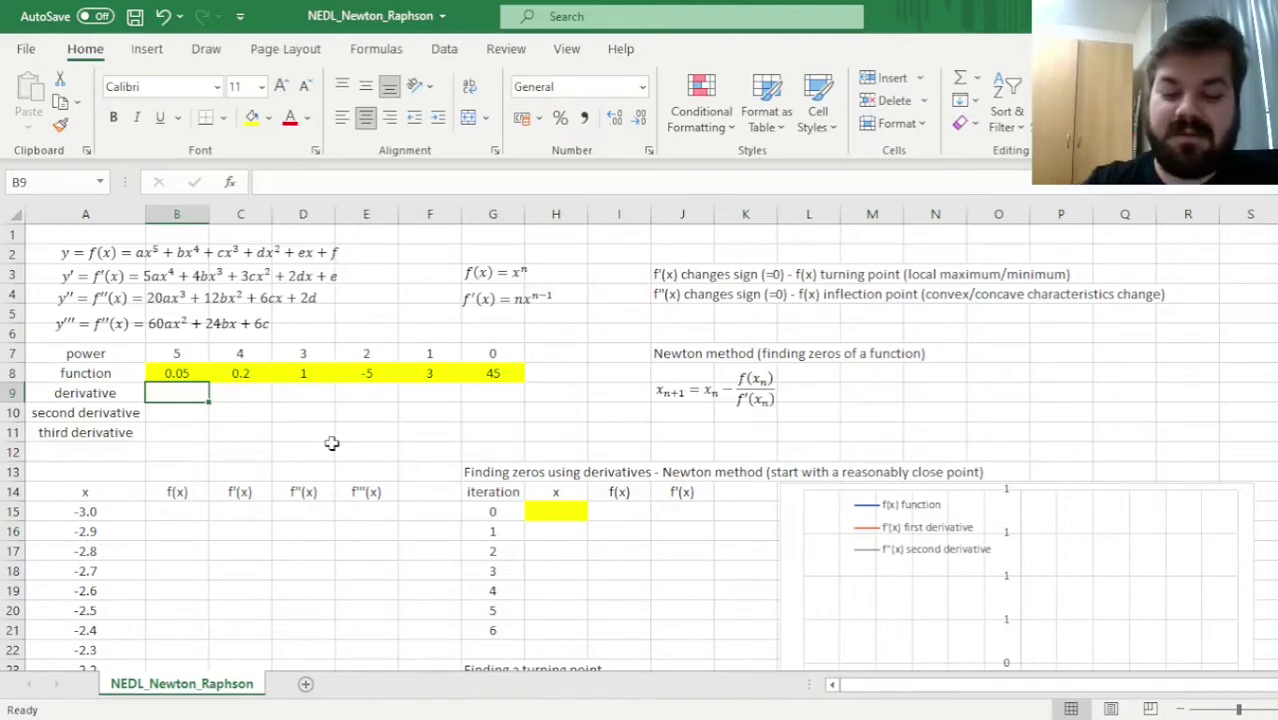
pyautogui.write('=0')
pyautogui.press('Return')
pyautogui.press('Right')
pyautogui.press('Up')
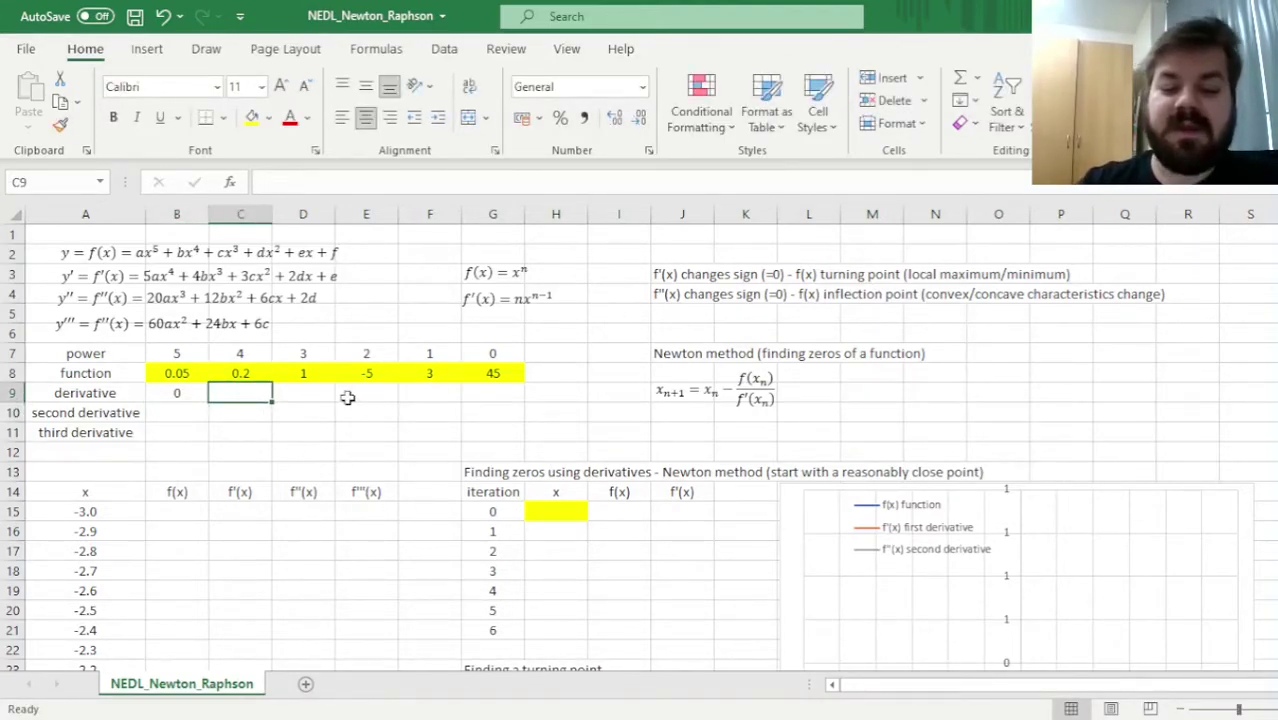
# Calculate the first derivative's coefficients by entering =B8*B7 in C9 and filling the formula across to G9.
pyautogui.write('=')
pyautogui.press('Left')
pyautogui.press('Up')
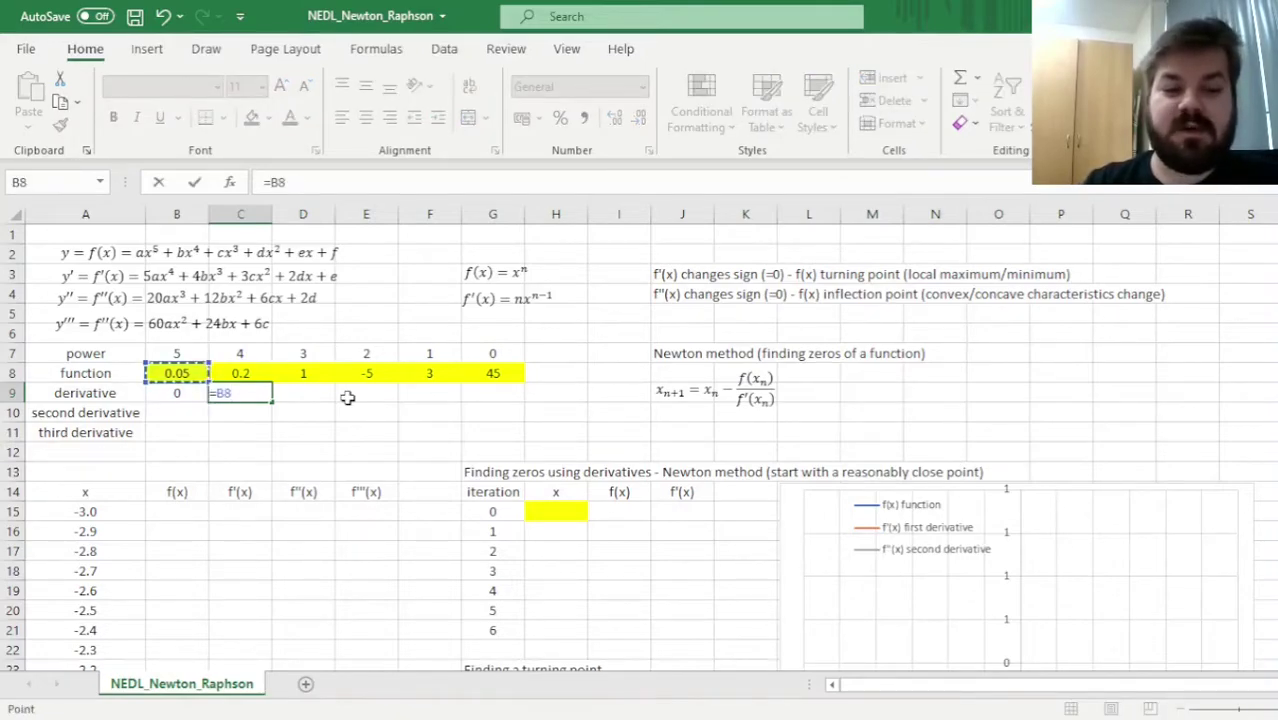
pyautogui.write('*')
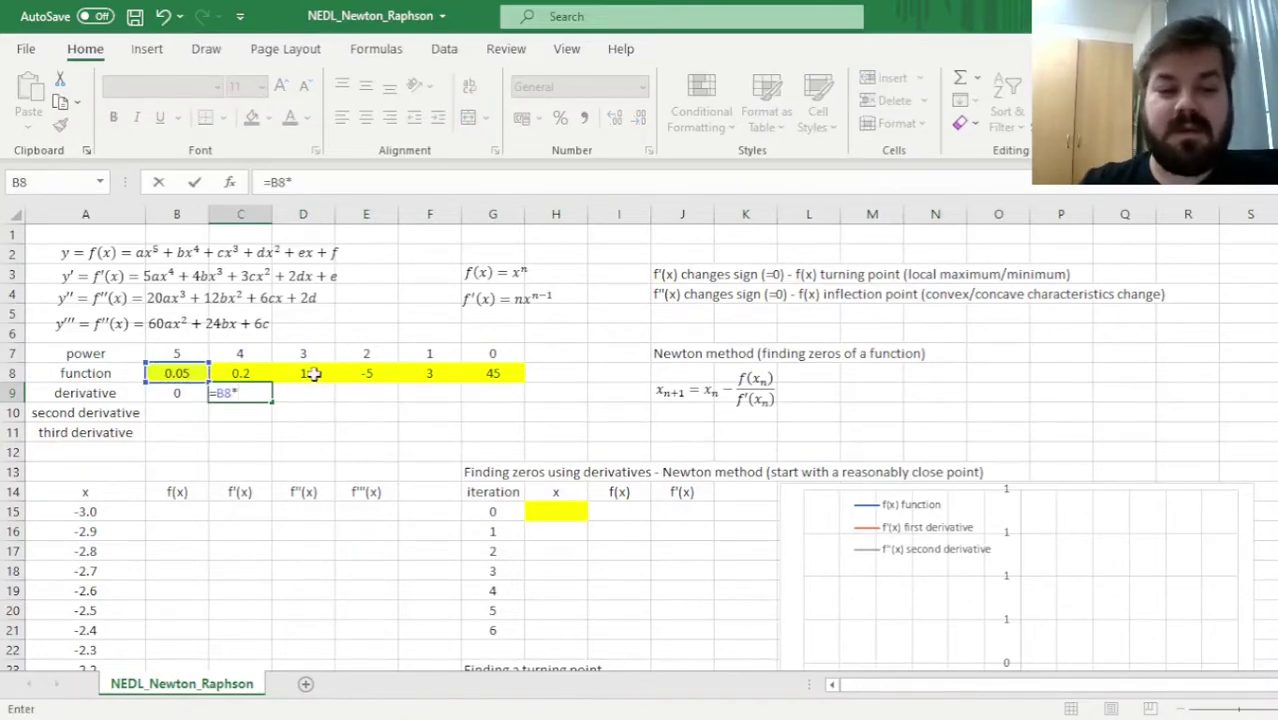
pyautogui.click(182, 354)
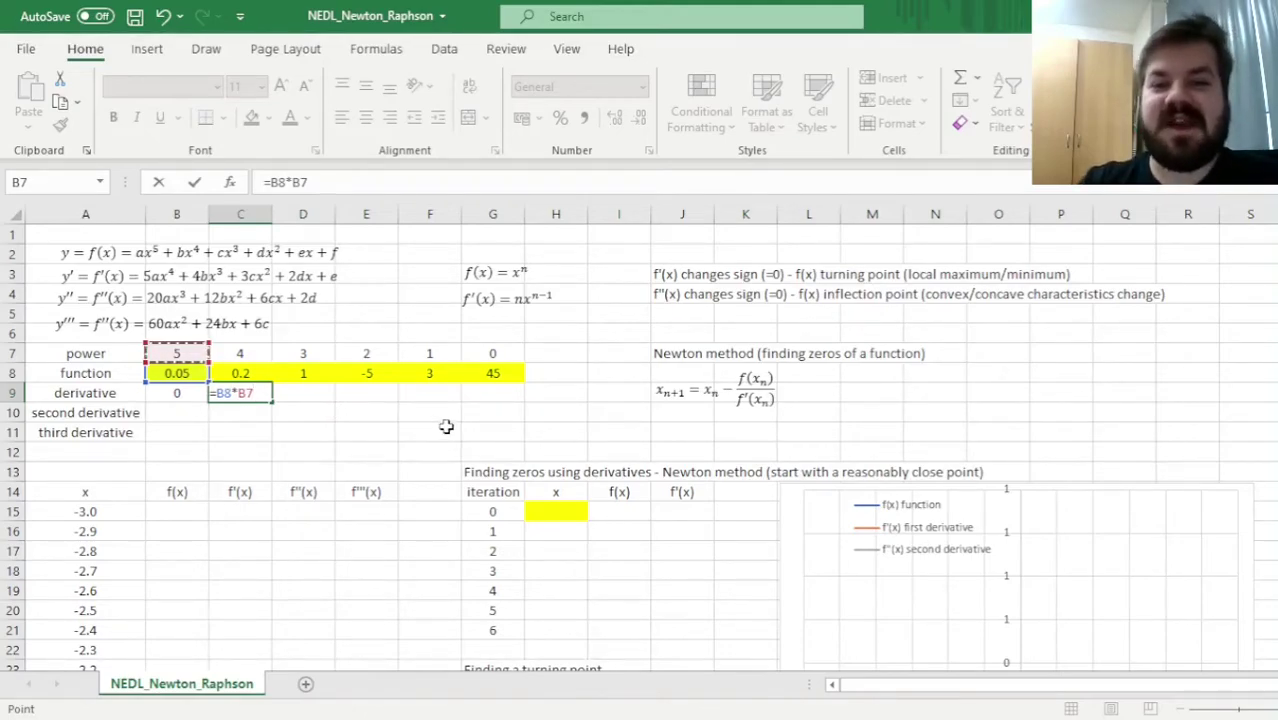
pyautogui.press('Return')
pyautogui.press('Up')
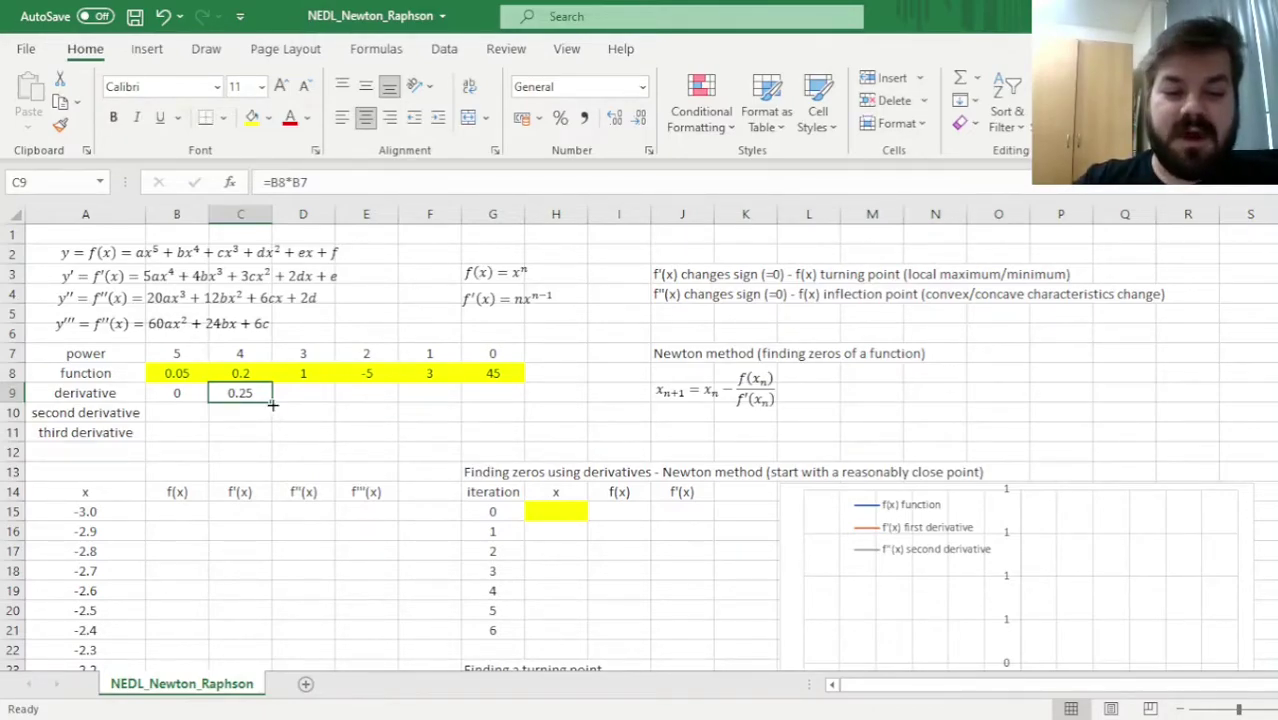
pyautogui.moveTo(272, 404); pyautogui.dragTo(515, 398)
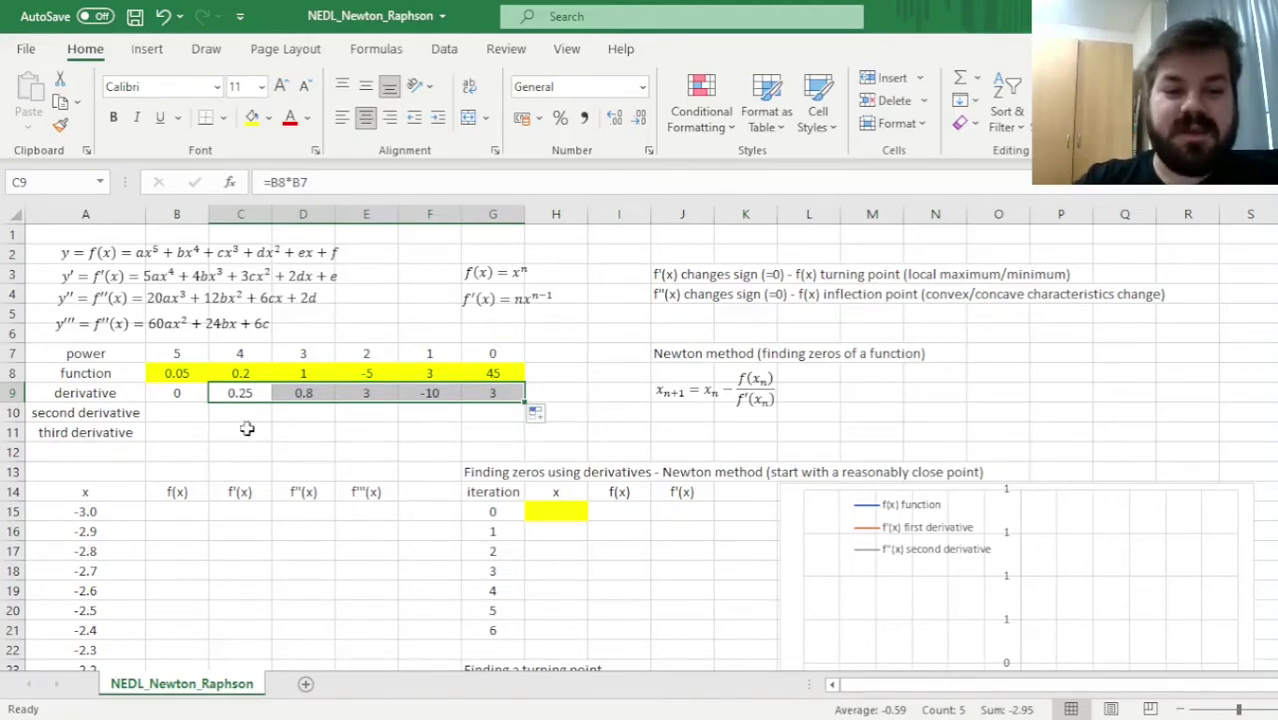
# Compare the first derivative's coefficients in C9:G9 with the function's coefficients, the power rule and the written f'(x) equation.
pyautogui.click(183, 374)
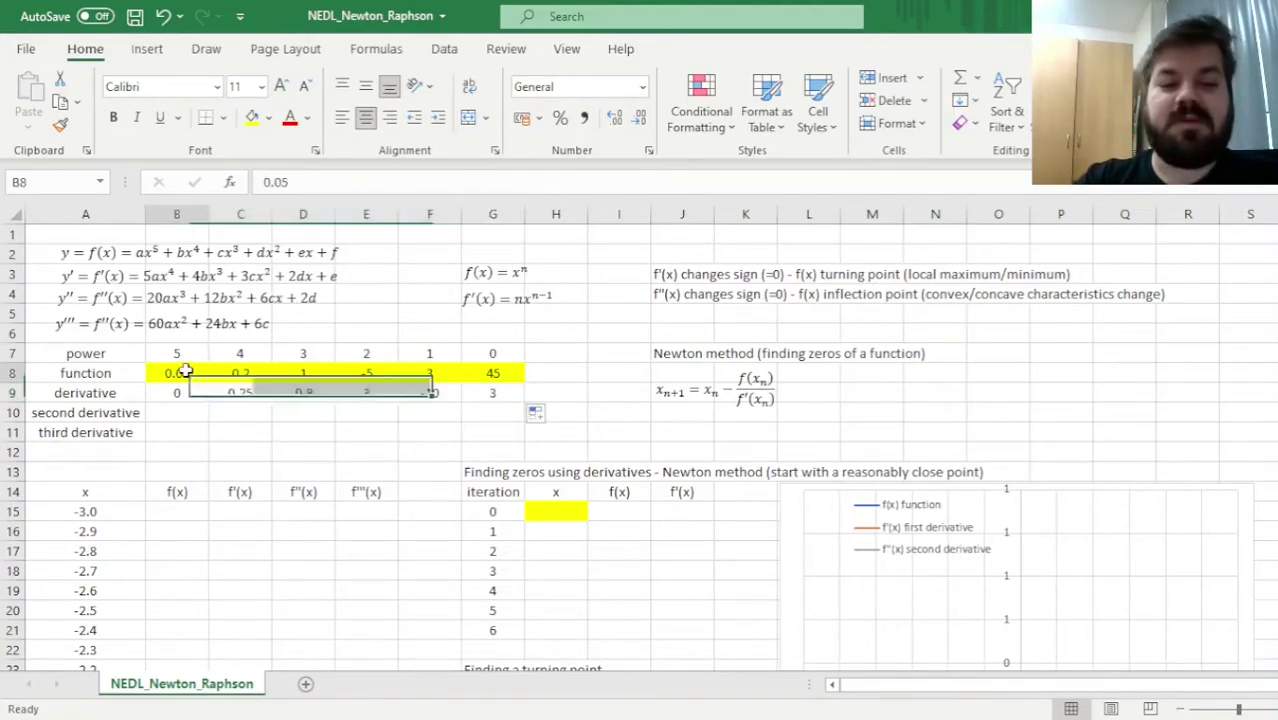
pyautogui.click(254, 391)
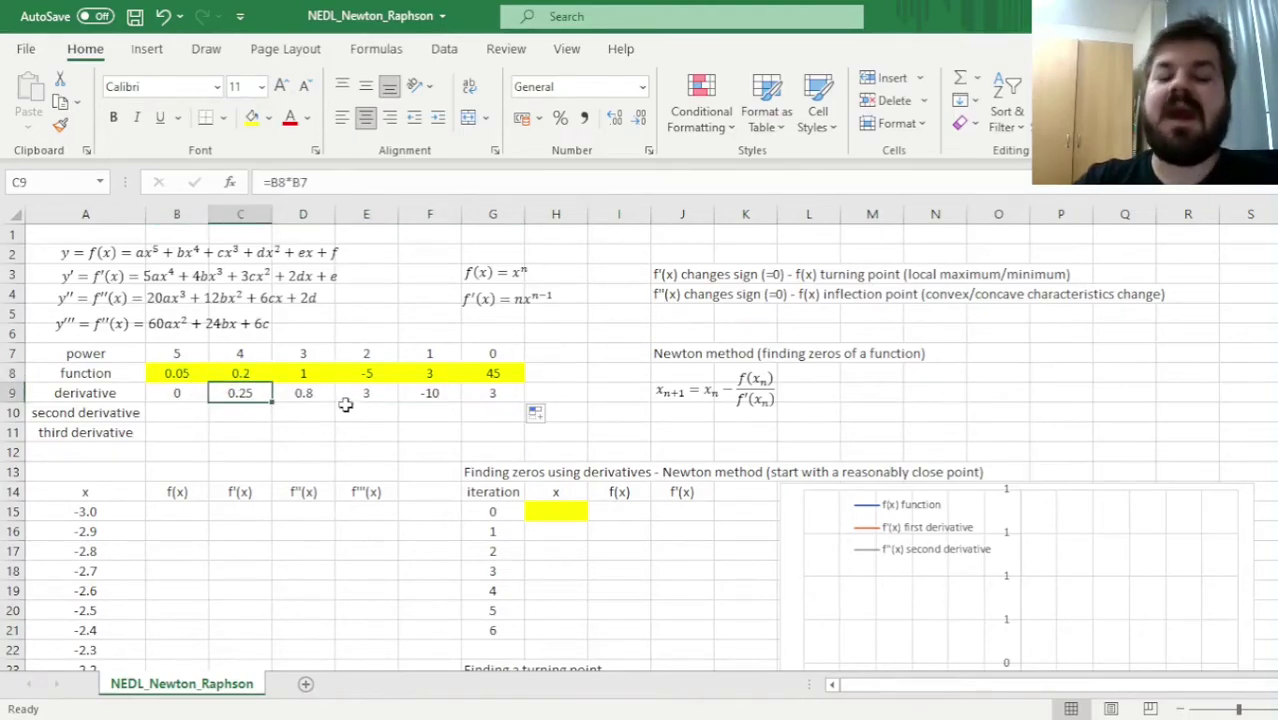
pyautogui.click(527, 307)
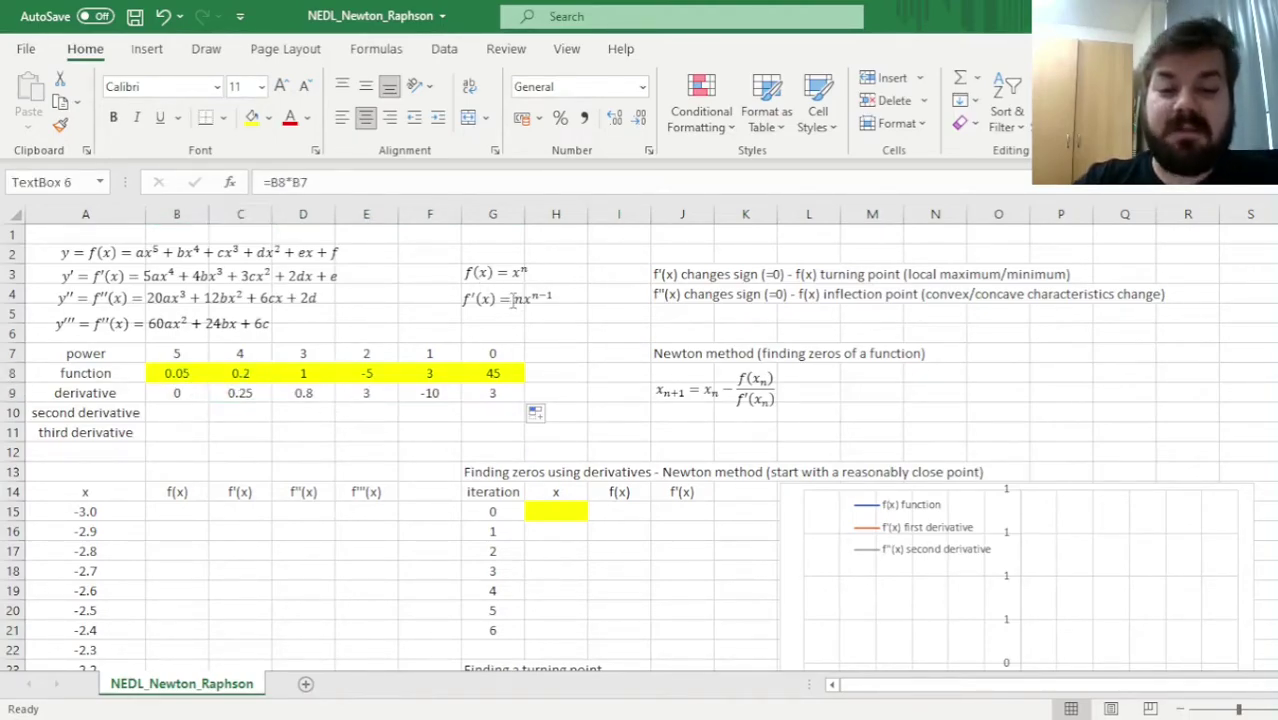
pyautogui.click(605, 353)
pyautogui.click(249, 385)
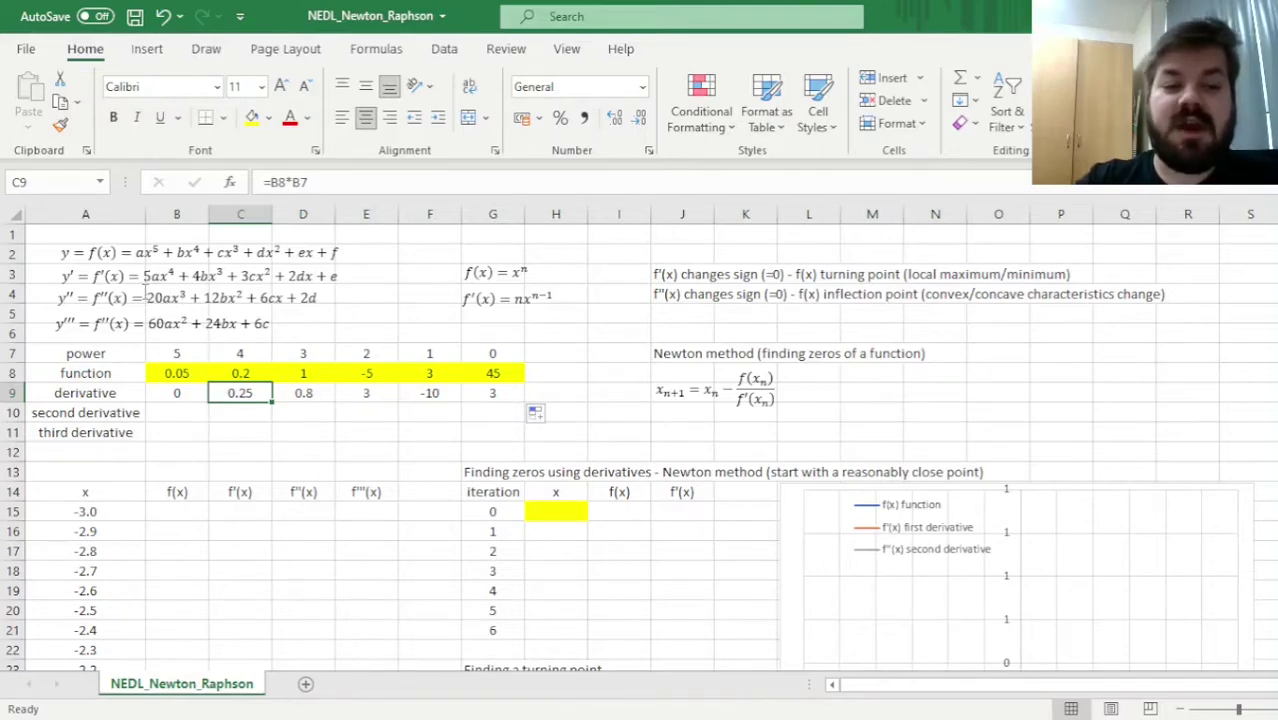
pyautogui.click(155, 281)
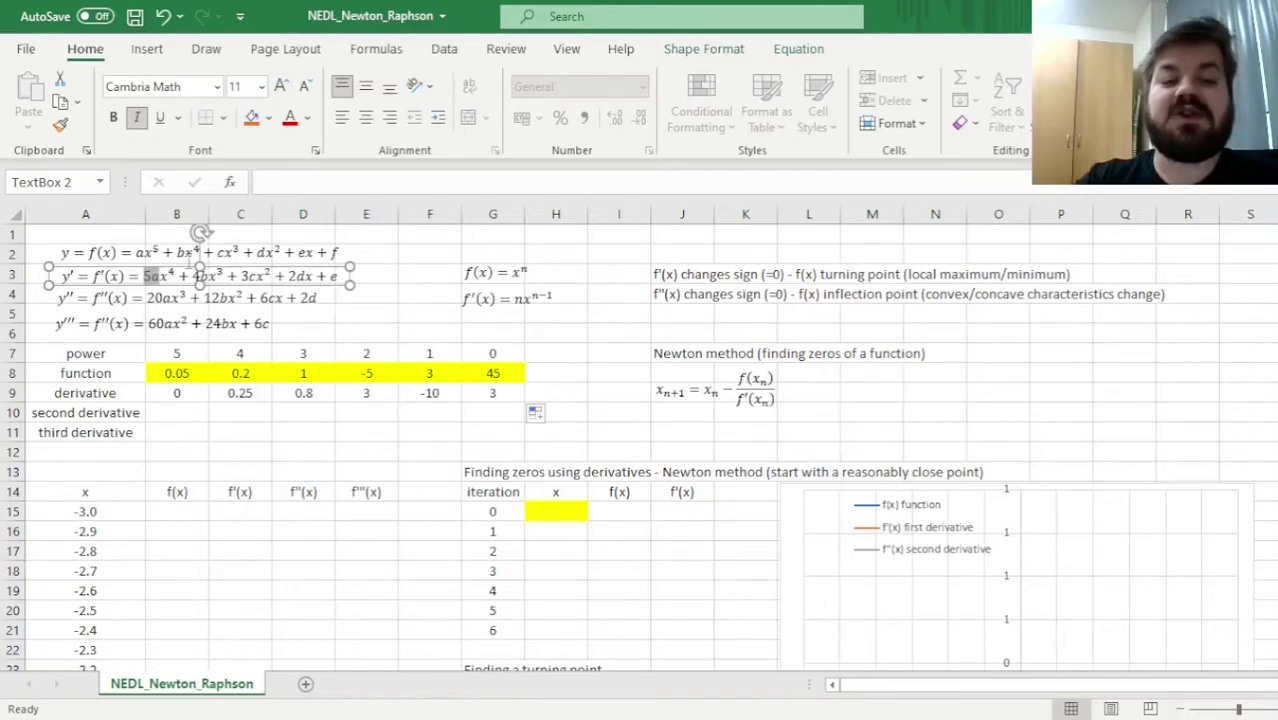
pyautogui.click(428, 352)
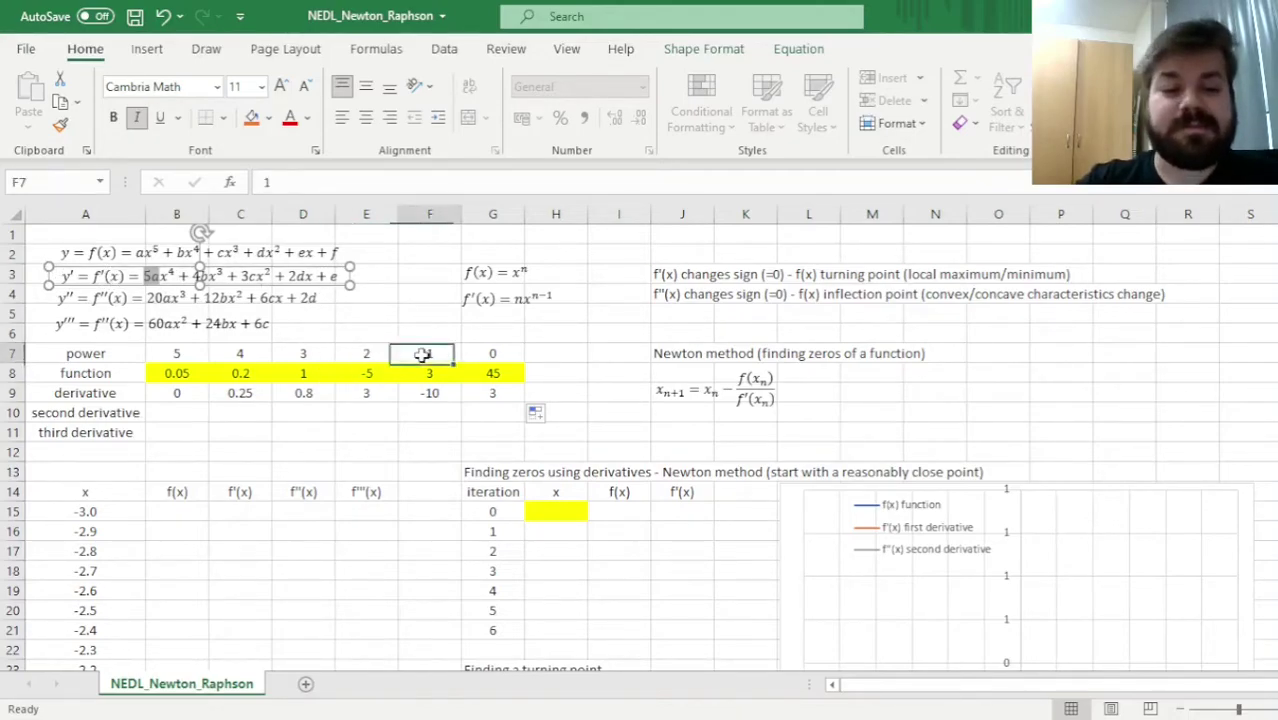
pyautogui.moveTo(248, 395); pyautogui.dragTo(490, 392)
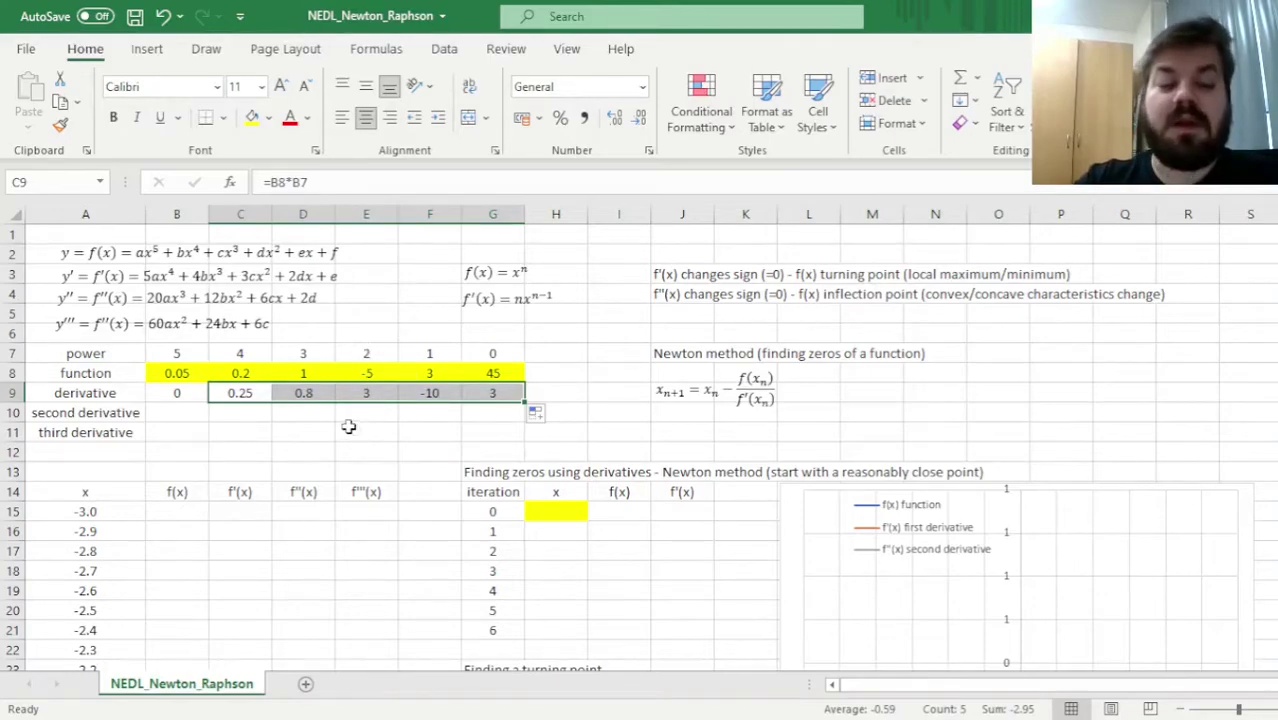
# Enter =0 in B10 as the second derivative's coefficient for the fifth power.
pyautogui.click(178, 414)
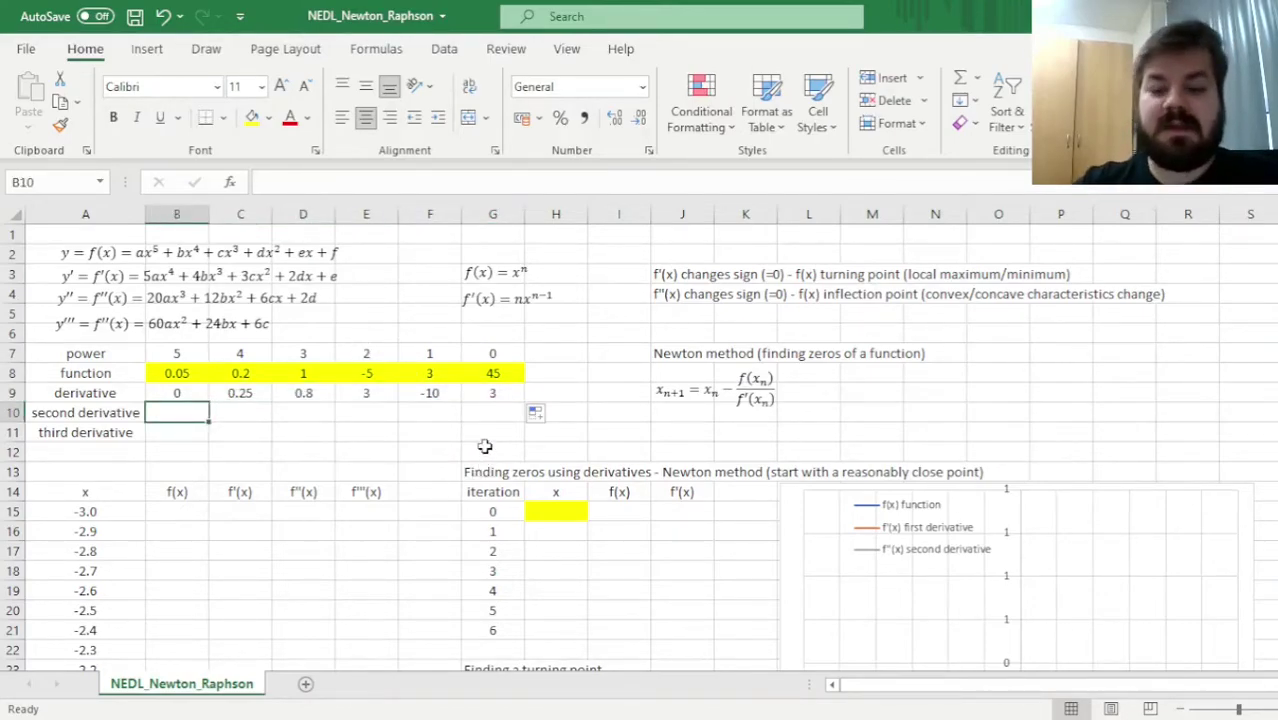
pyautogui.write('=0')
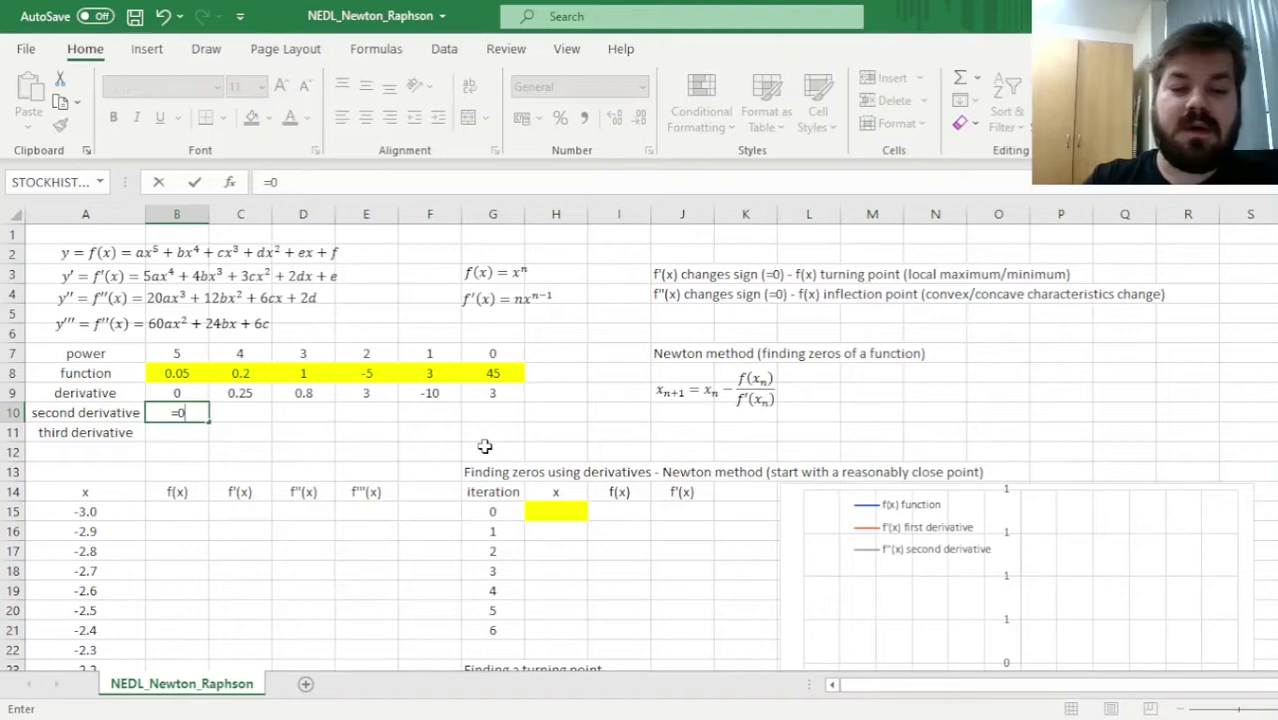
pyautogui.press('Return')
# Calculate the second derivative's remaining coefficients by entering =B9*B7 in C10 and filling the formula across to G10.
pyautogui.press('Right')
pyautogui.press('Up')
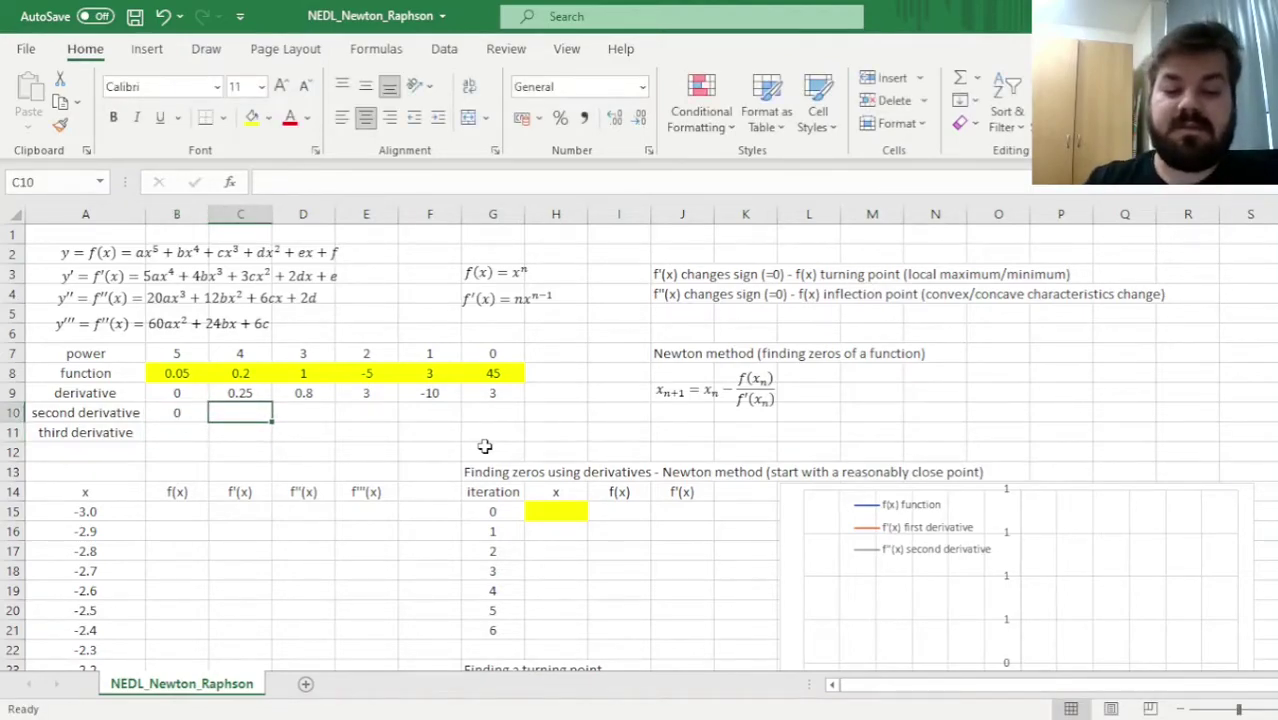
pyautogui.write('=')
pyautogui.press('Left')
pyautogui.press('Up')
pyautogui.write('*')
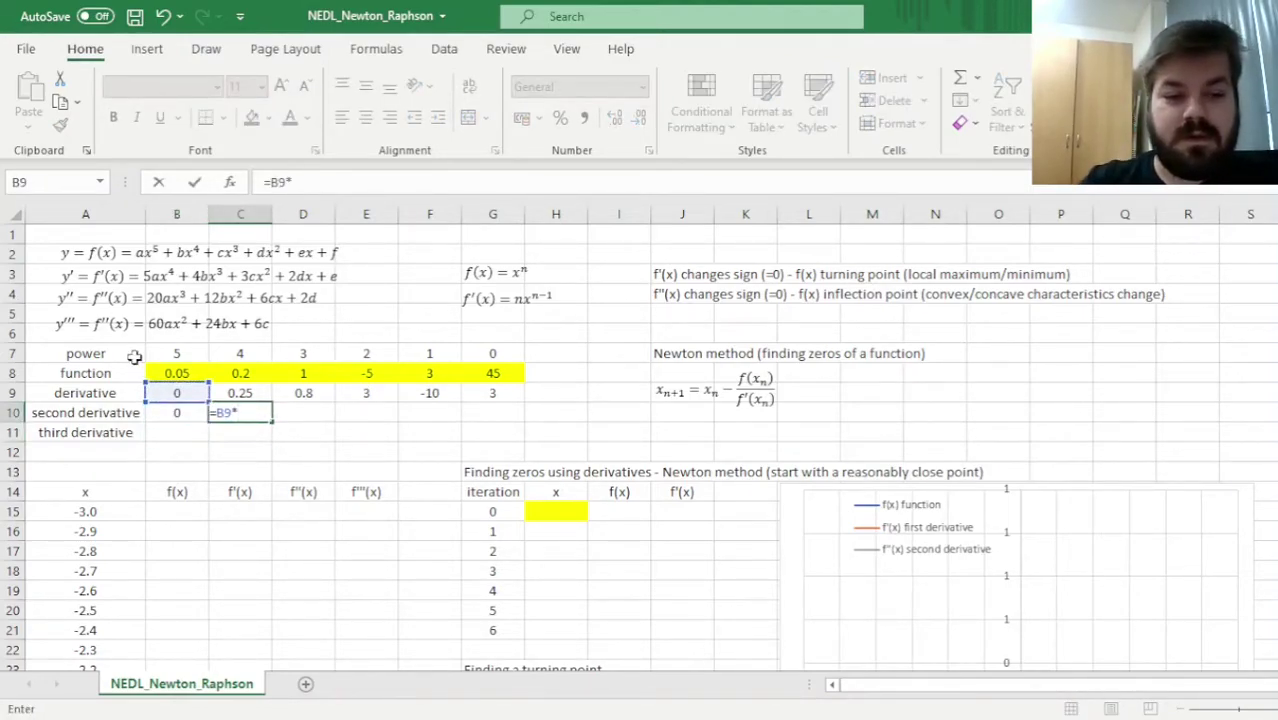
pyautogui.click(165, 357)
pyautogui.press('Return')
pyautogui.press('Up')
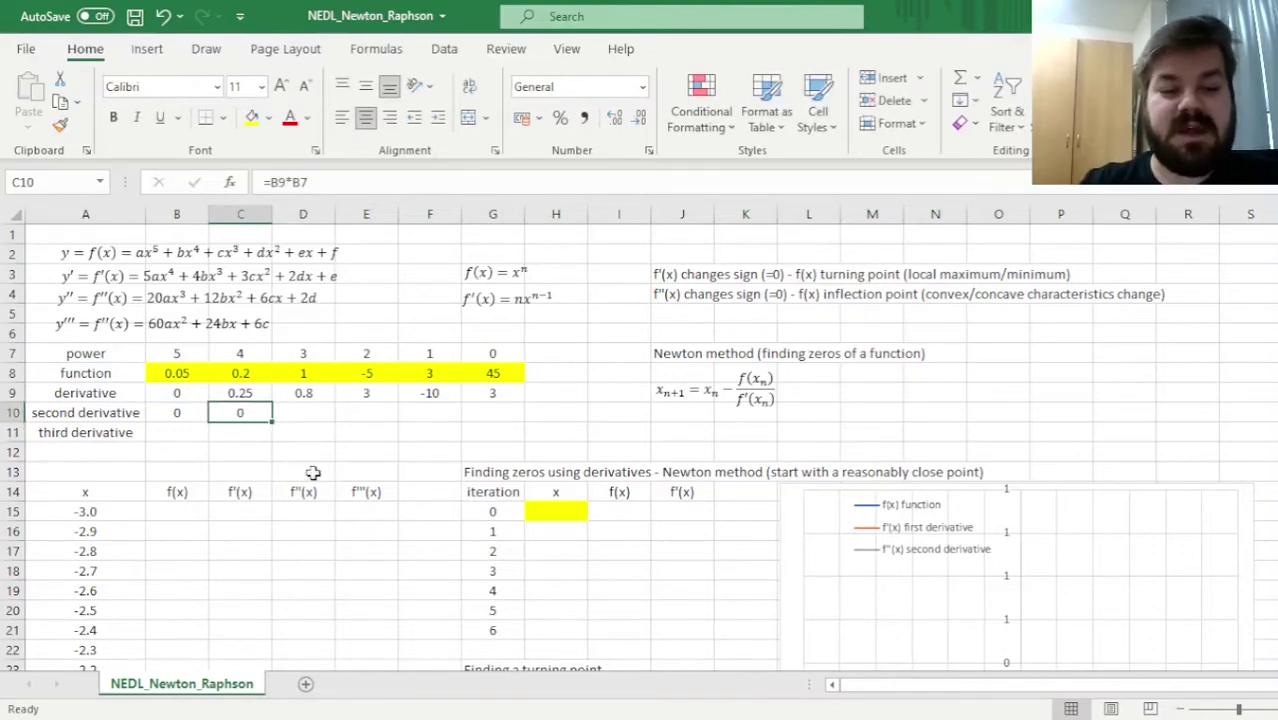
pyautogui.moveTo(271, 423); pyautogui.dragTo(512, 413)
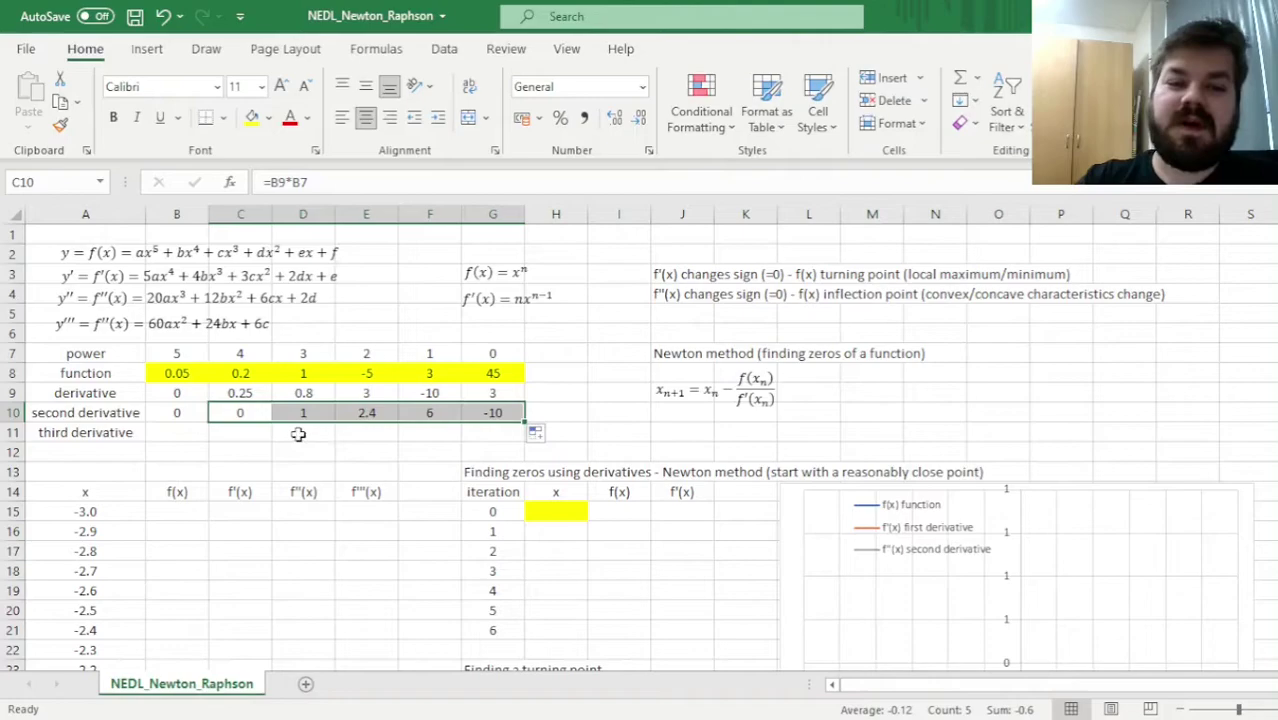
# Compare the second derivative's coefficients in row 10 with the first derivative's row and the power rule equation.
pyautogui.click(93, 397)
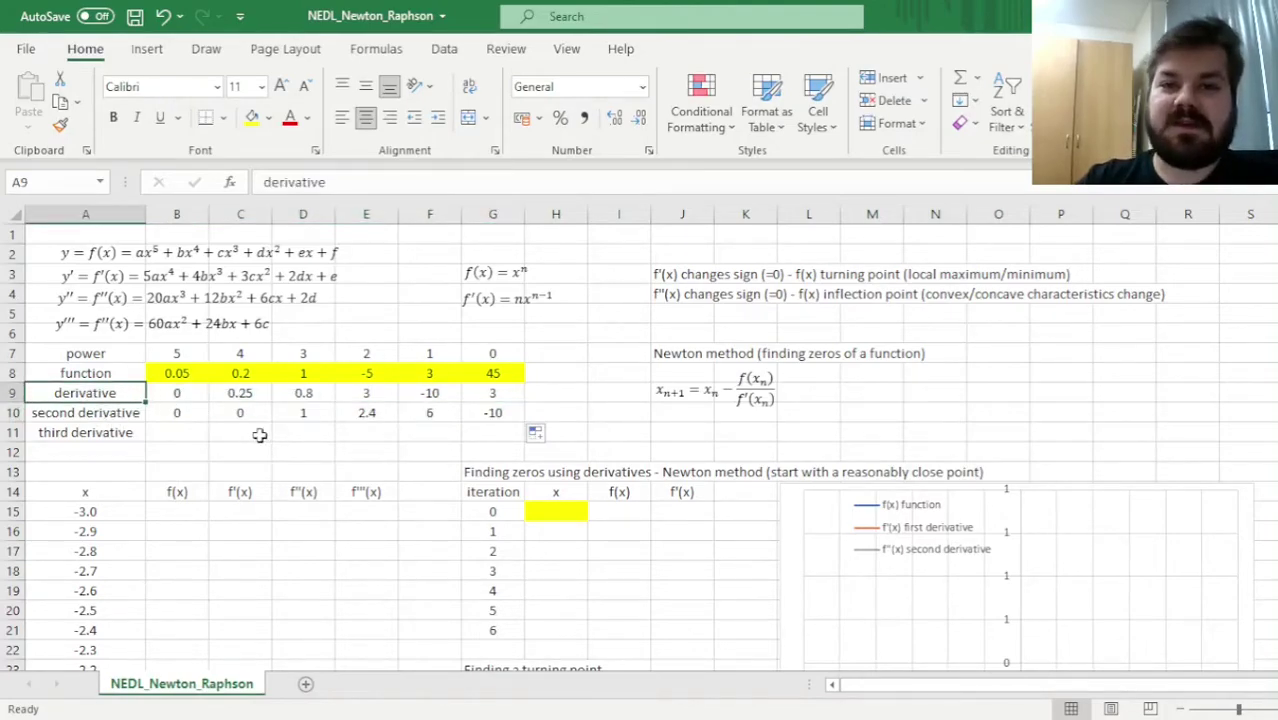
pyautogui.click(242, 394)
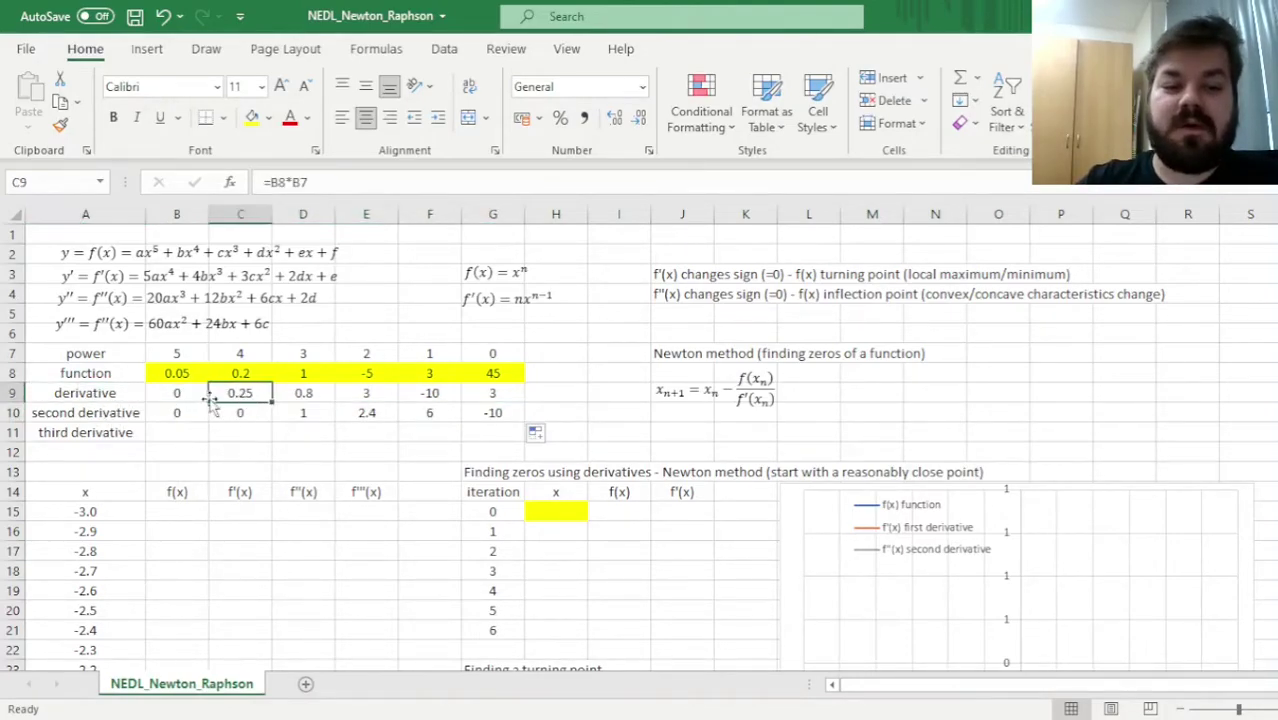
pyautogui.click(184, 394)
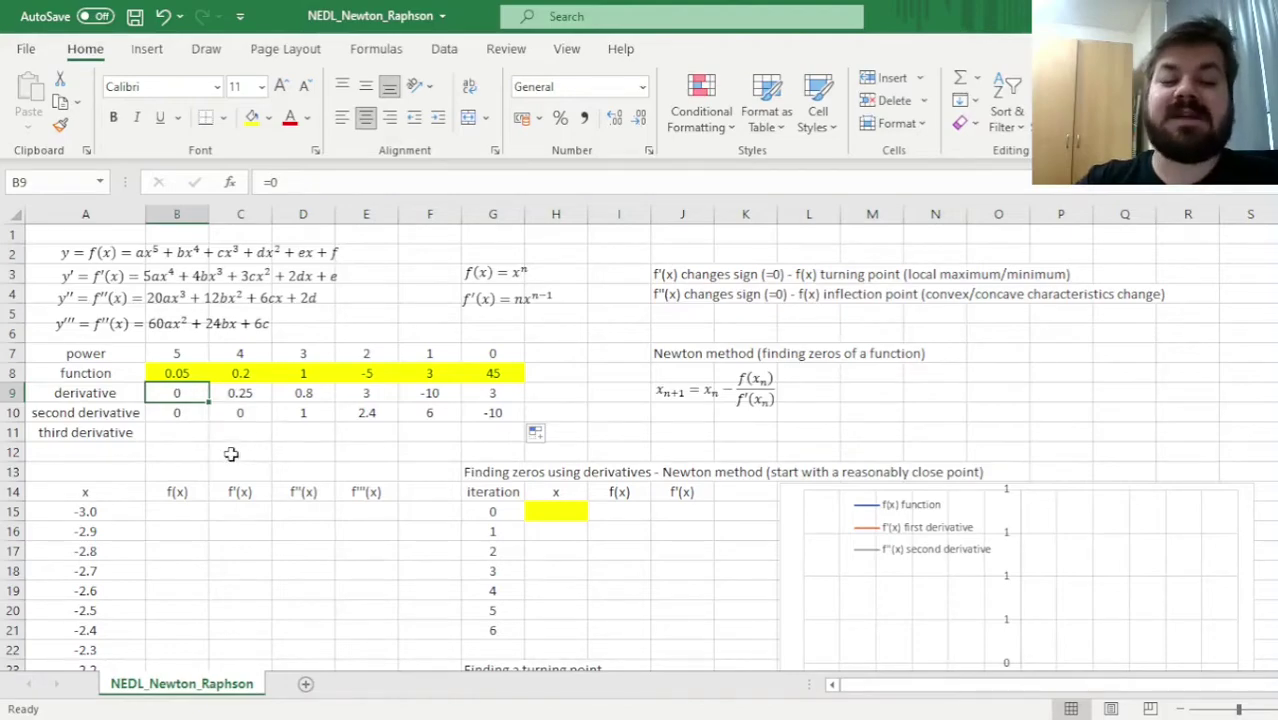
pyautogui.moveTo(180, 412); pyautogui.dragTo(491, 410)
pyautogui.click(300, 412)
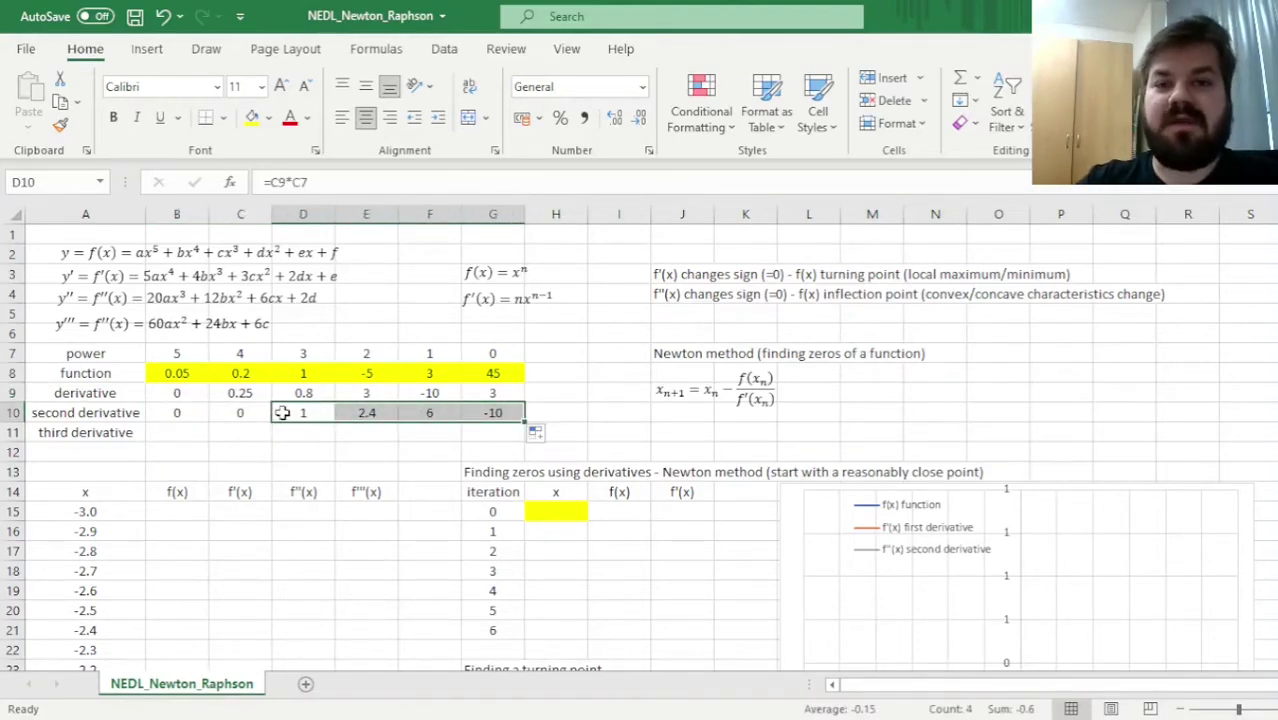
pyautogui.click(531, 295)
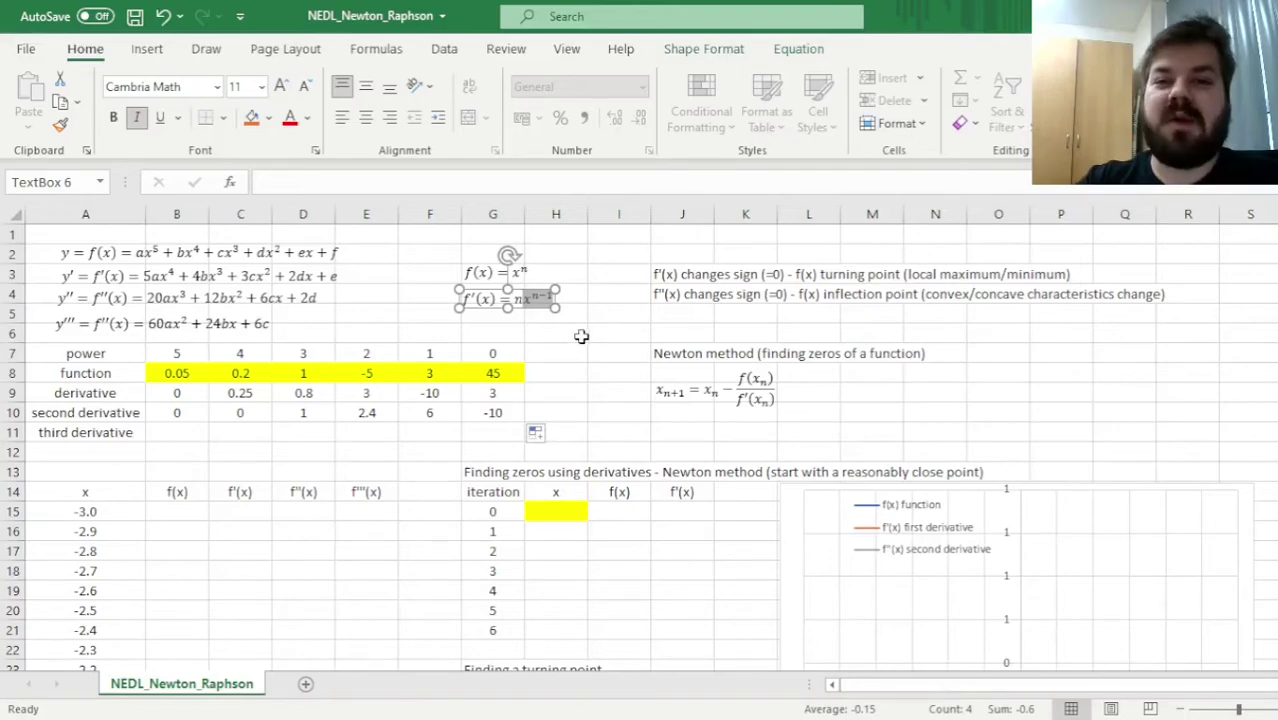
# Complete the third derivative's row with 0 in B11 and =B10*B7 in C11, filling the formula across to G11.
pyautogui.click(177, 428)
pyautogui.write('=')
pyautogui.click(198, 414)
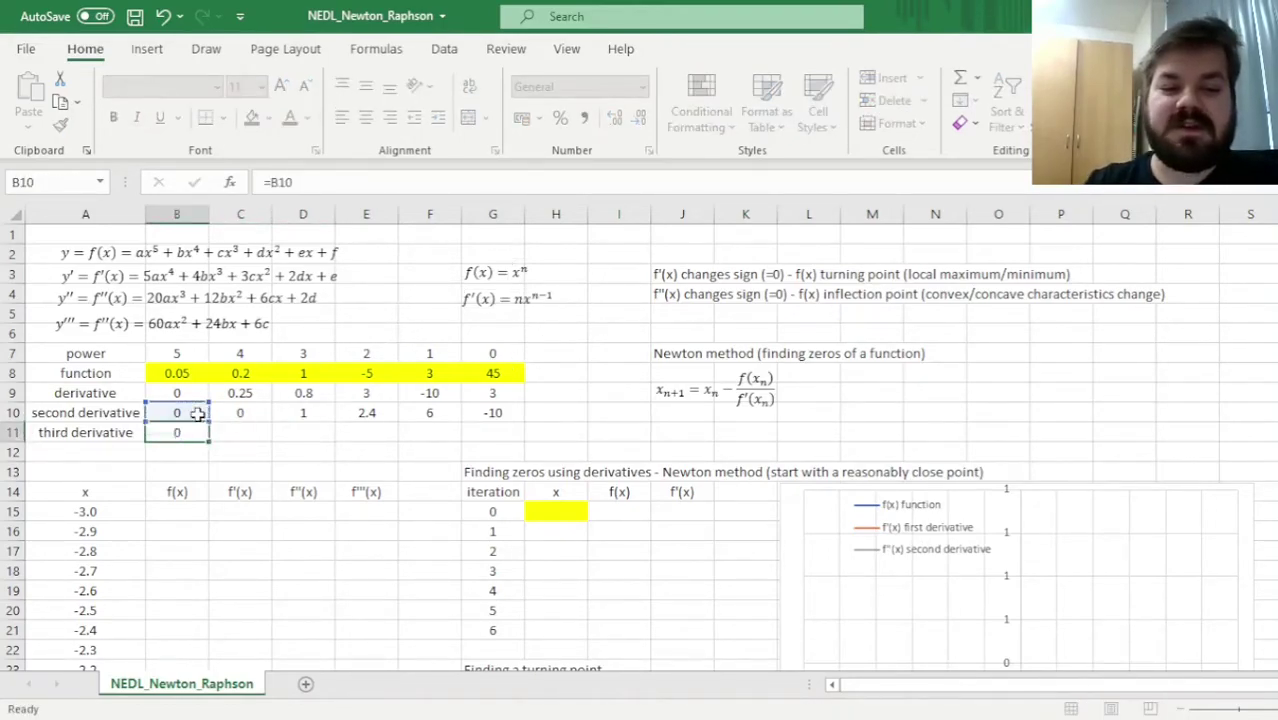
pyautogui.press('Tab')
pyautogui.write('=')
pyautogui.click(198, 414)
pyautogui.write('*')
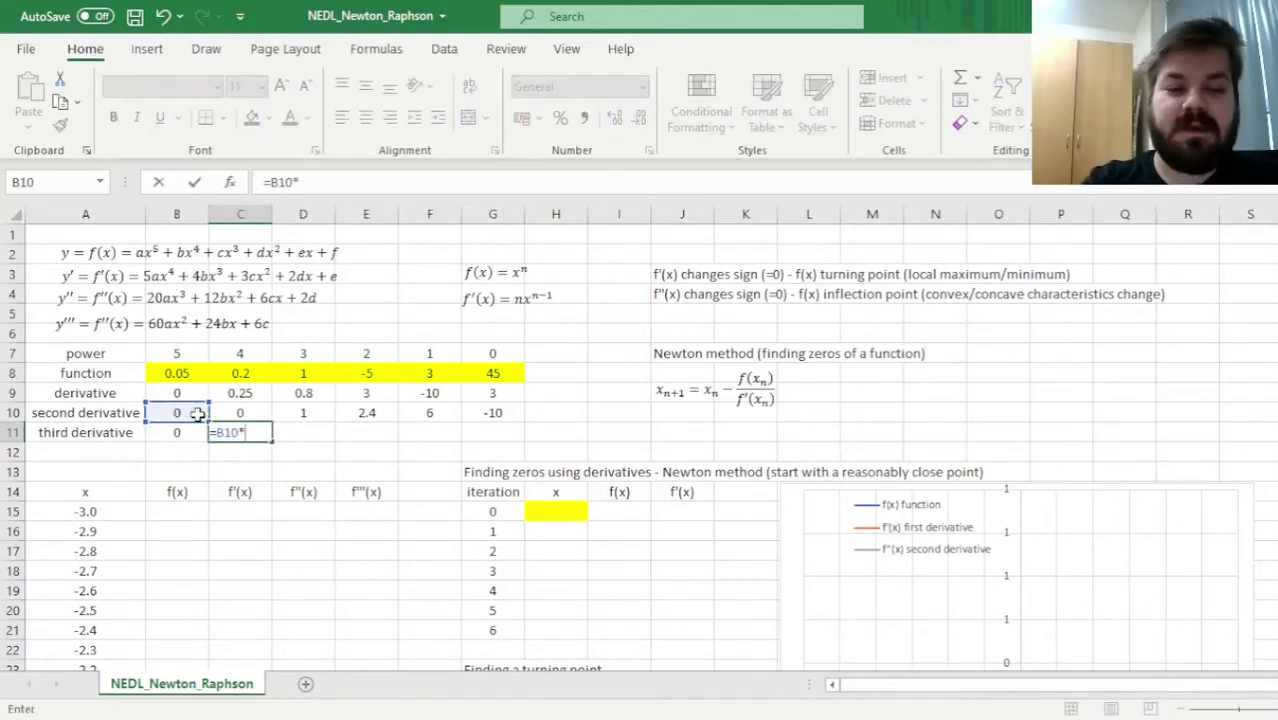
pyautogui.click(190, 356)
pyautogui.hotkey('ctrl', 'Return')
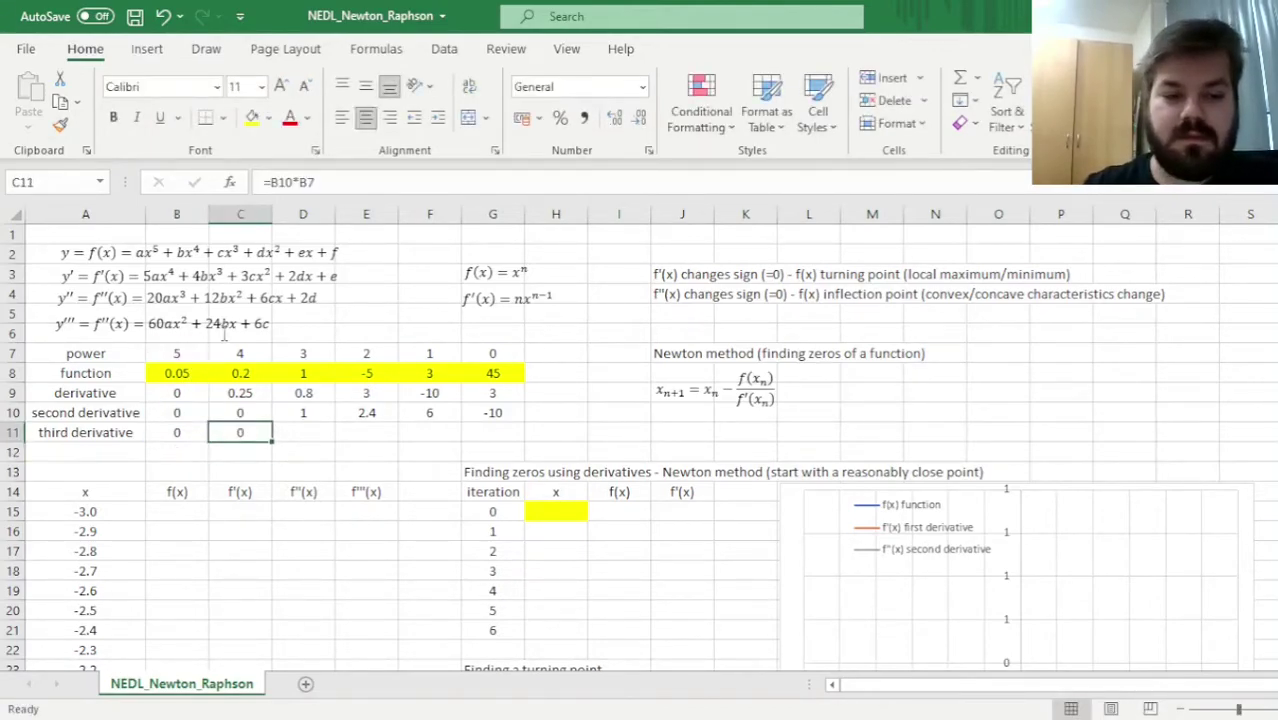
pyautogui.moveTo(271, 441); pyautogui.dragTo(530, 440)
# Examine the third derivative's coefficients in E11:G11 against the powers, tracing F11 back through E10 and D9 to C8.
pyautogui.moveTo(369, 428); pyautogui.dragTo(471, 440)
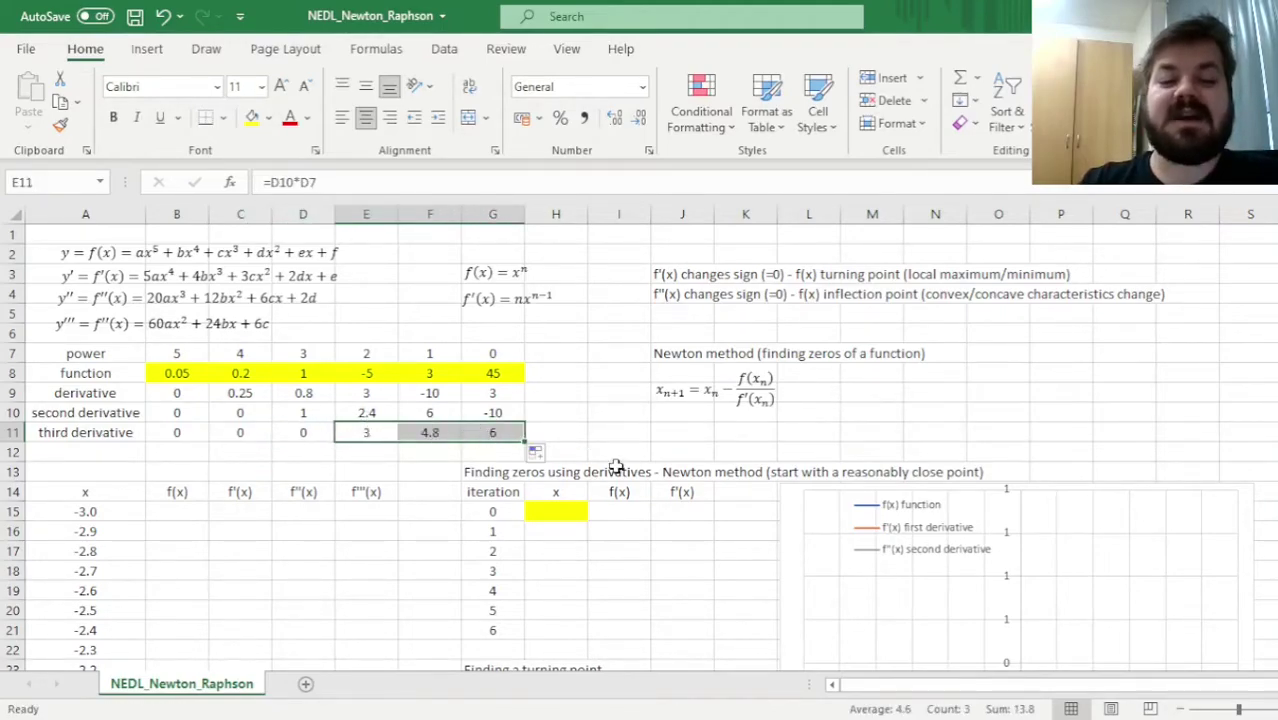
pyautogui.moveTo(228, 355); pyautogui.dragTo(211, 342)
pyautogui.click(366, 353)
pyautogui.keyDown('ctrl'); pyautogui.click(366, 432); pyautogui.keyUp('ctrl')
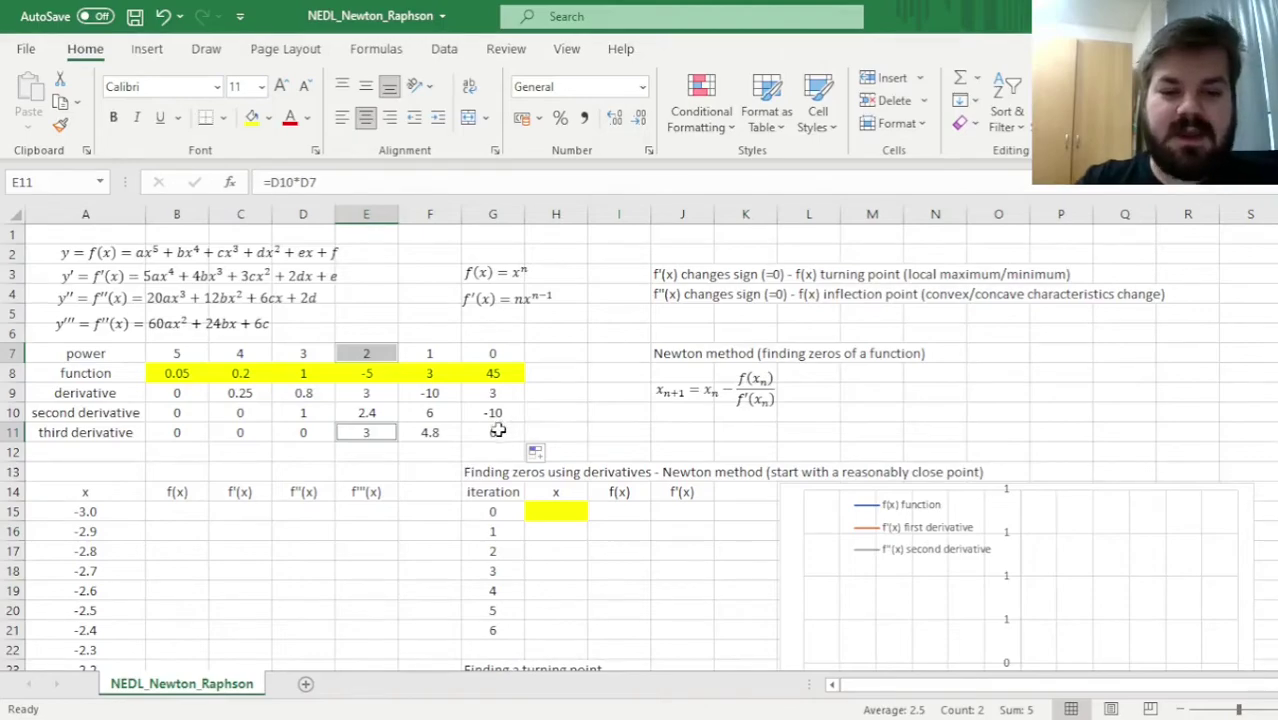
pyautogui.click(426, 432)
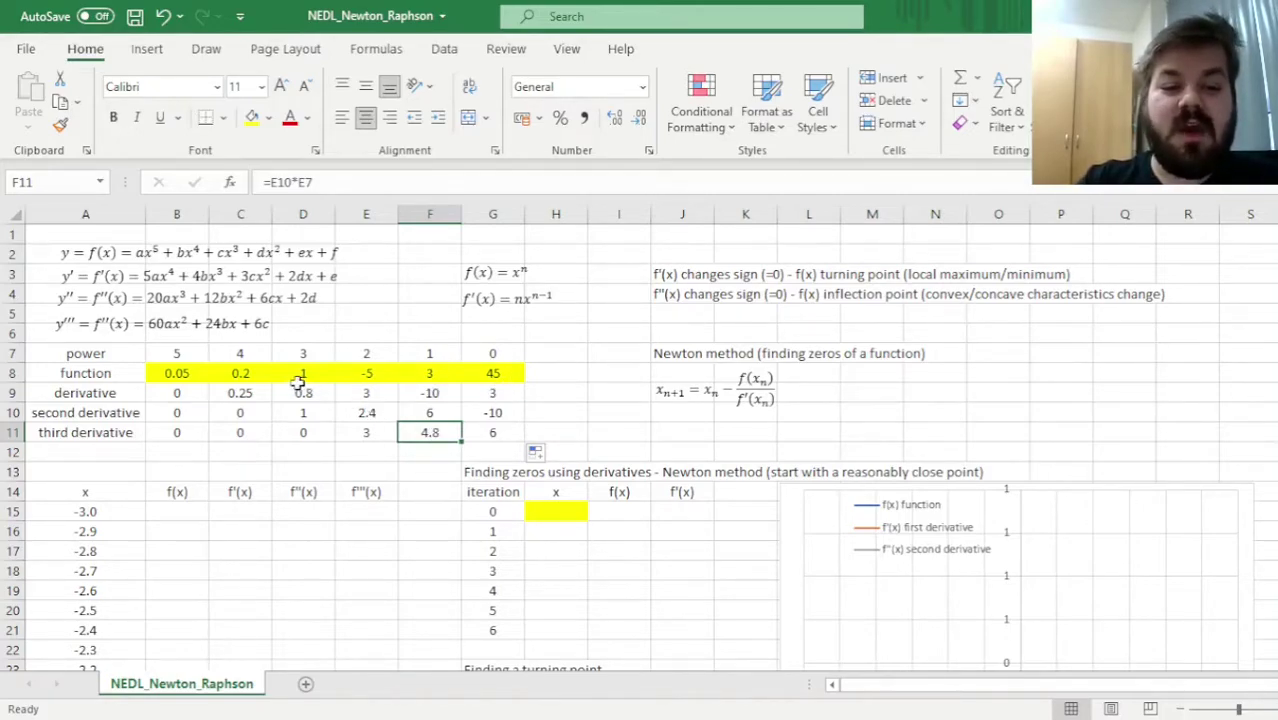
pyautogui.keyDown('ctrl'); pyautogui.click(364, 413); pyautogui.keyUp('ctrl')
pyautogui.keyDown('ctrl'); pyautogui.click(303, 393); pyautogui.keyUp('ctrl')
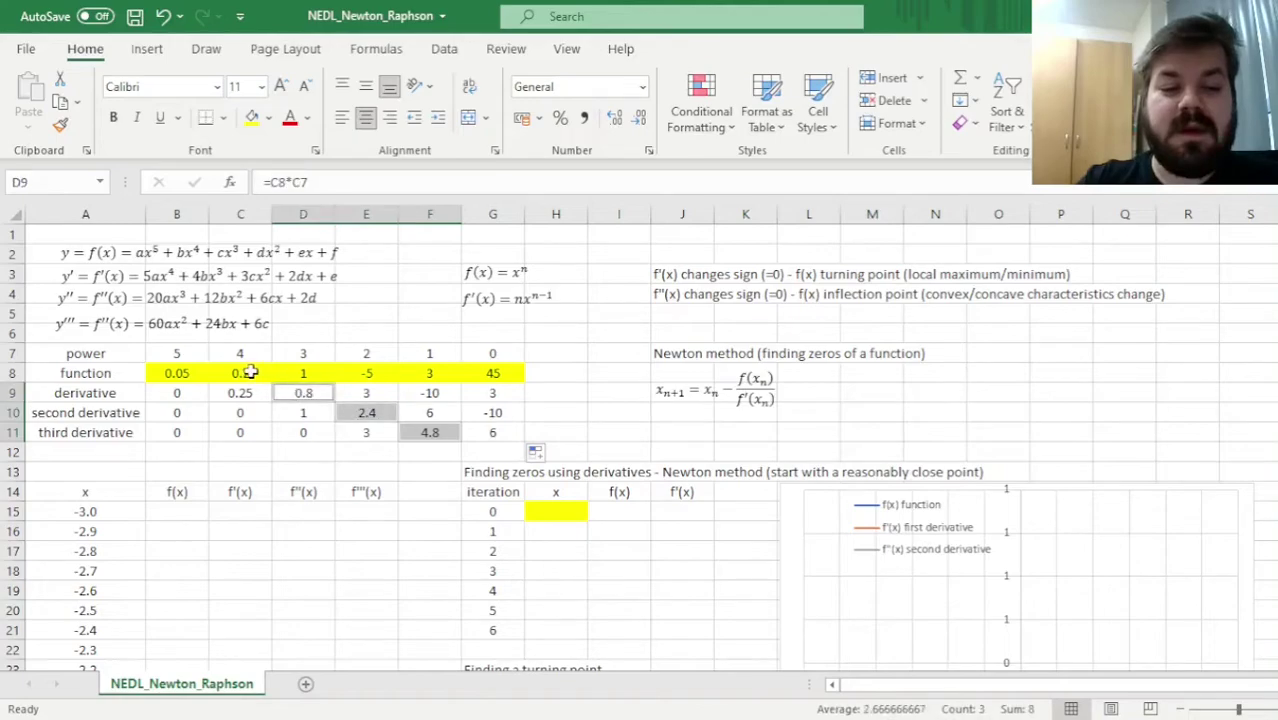
pyautogui.keyDown('ctrl'); pyautogui.click(245, 370); pyautogui.keyUp('ctrl')
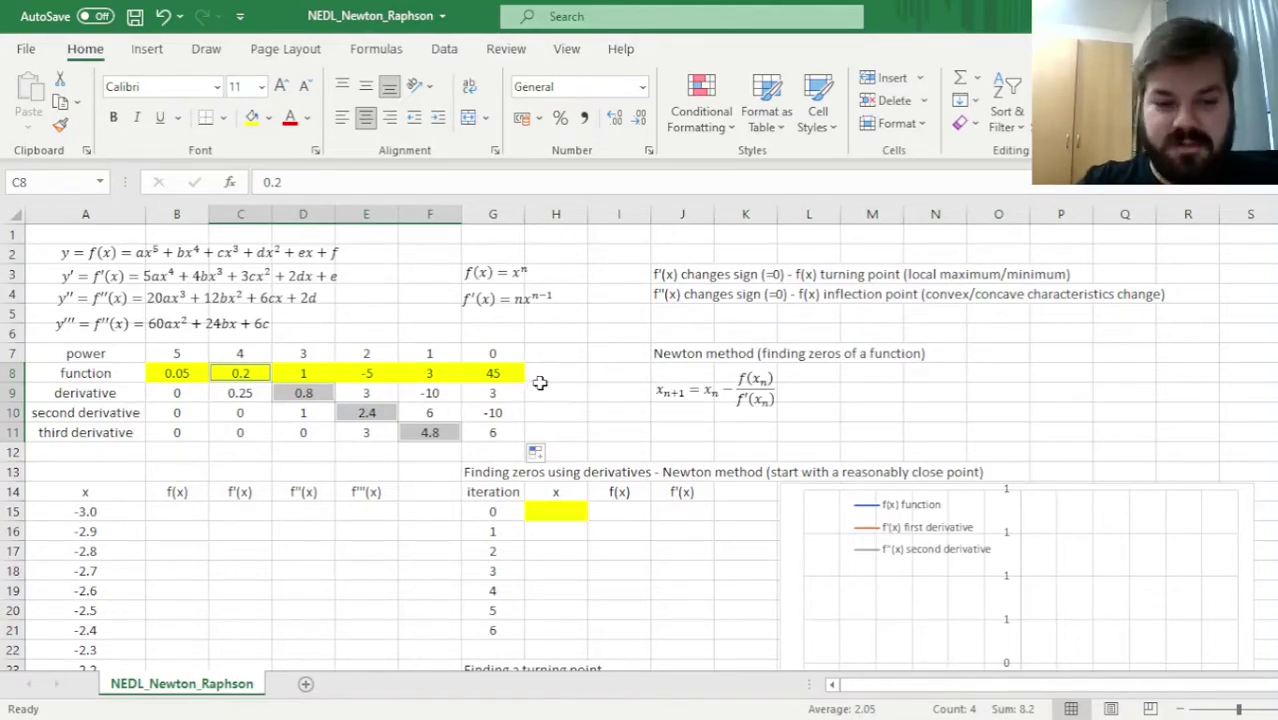
# Examine the x values in A15:A75, the increment formula in A16 and the function coefficient in B8.
pyautogui.click(166, 511)
pyautogui.scroll(-2, 290, 455)
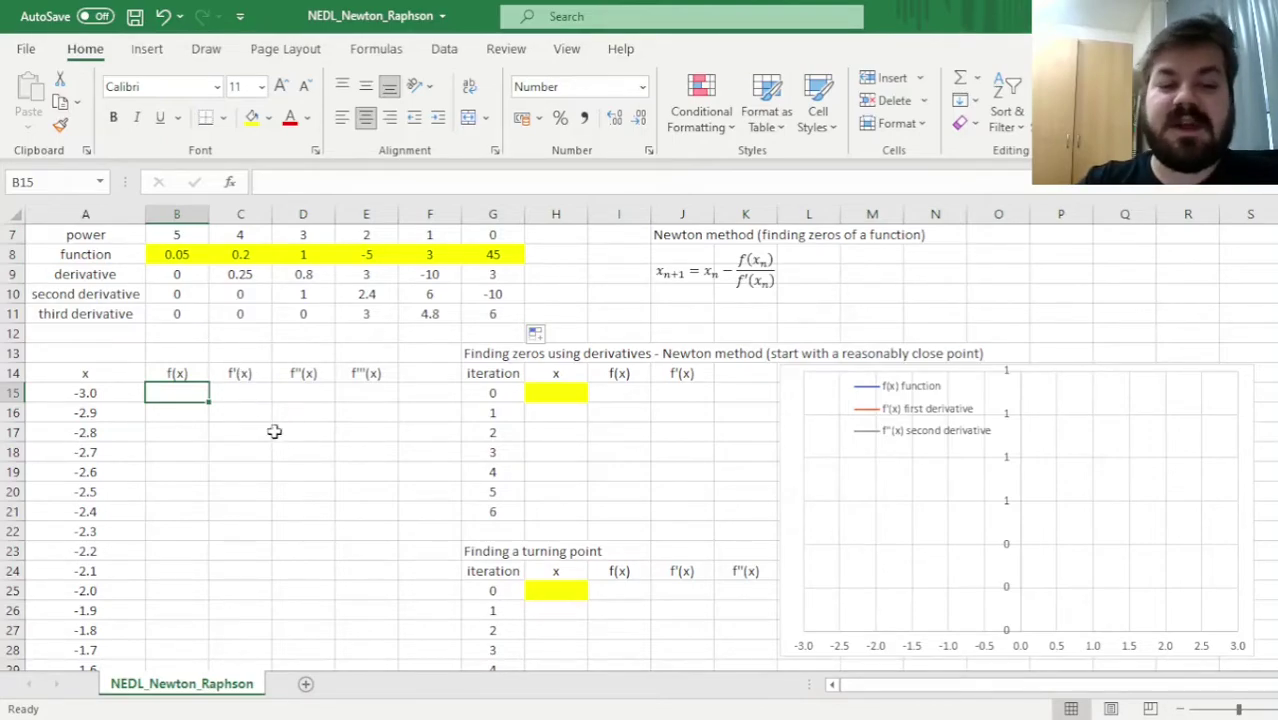
pyautogui.moveTo(88, 393); pyautogui.dragTo(86, 628)
pyautogui.click(86, 628)
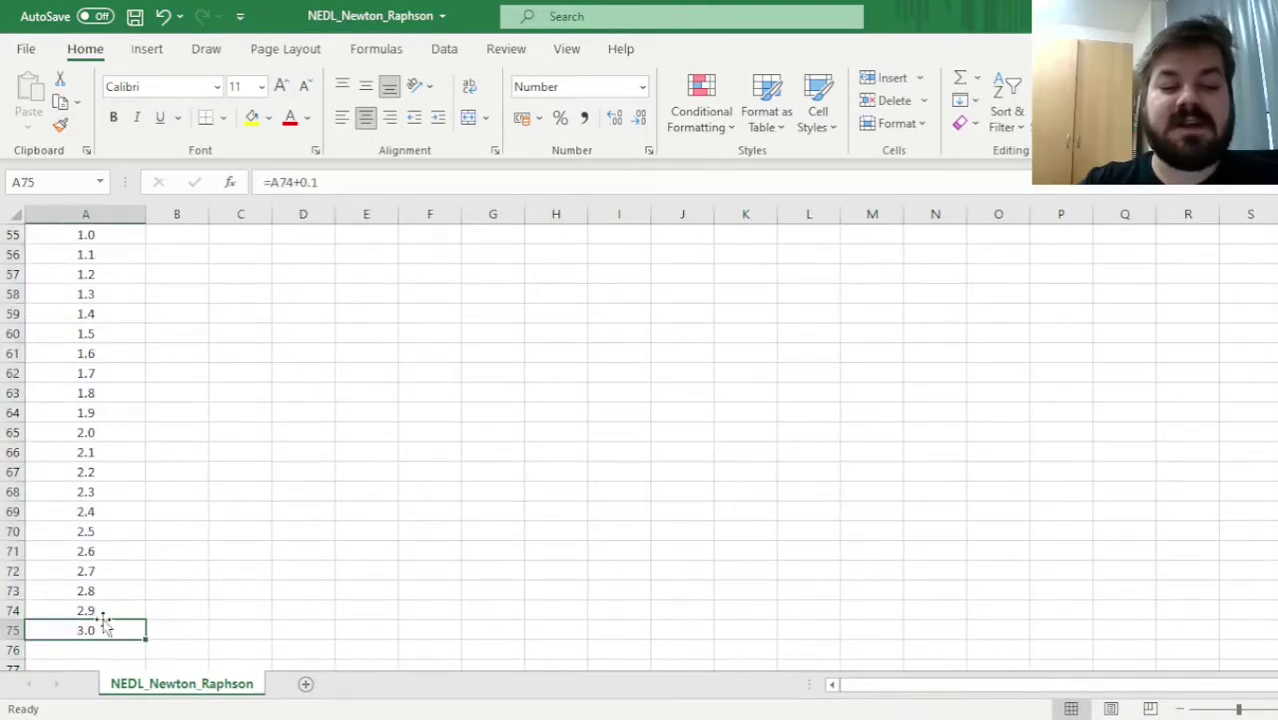
pyautogui.hotkey('ctrl', 'Up')
pyautogui.scroll(3, 162, 616)
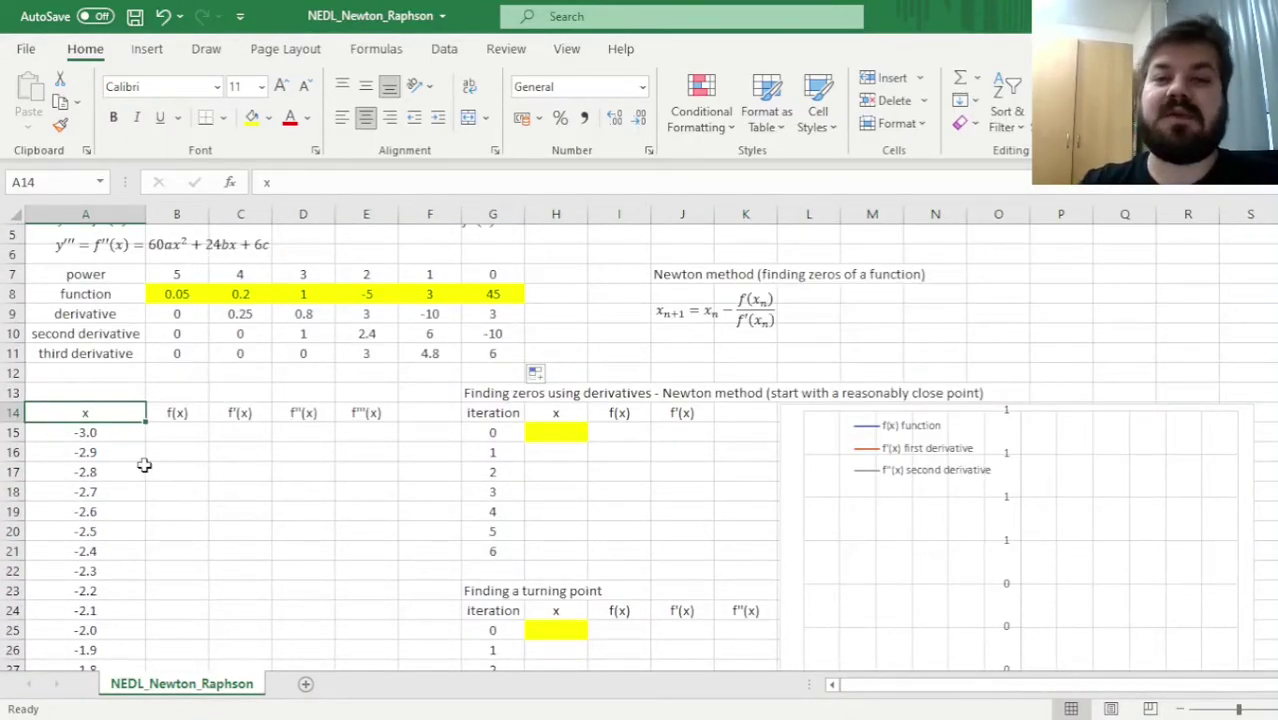
pyautogui.click(57, 452)
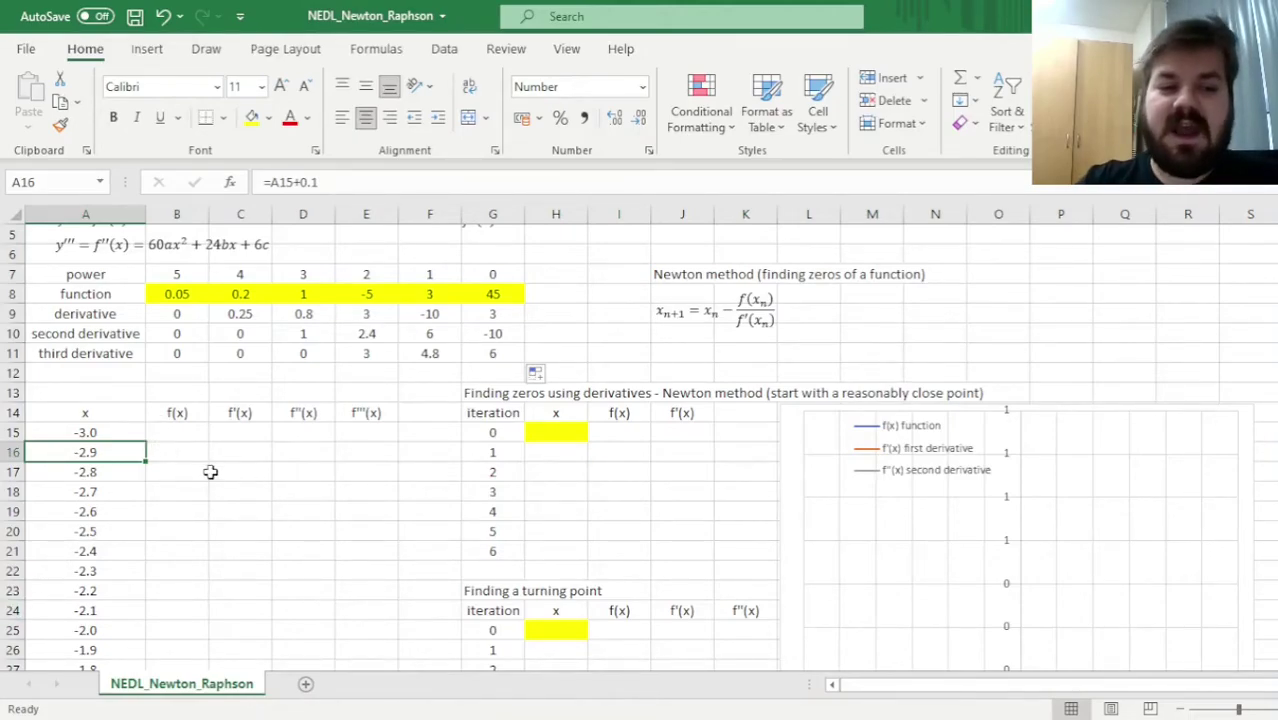
pyautogui.scroll(2, 215, 472)
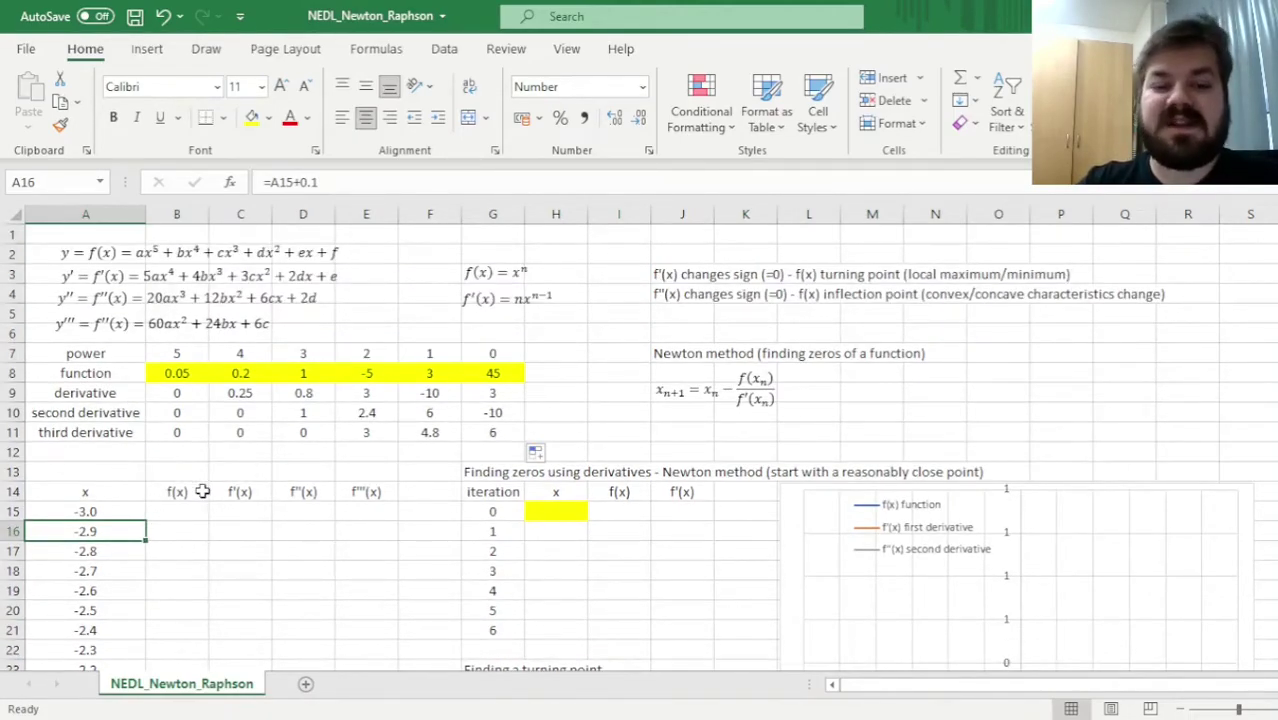
pyautogui.click(173, 375)
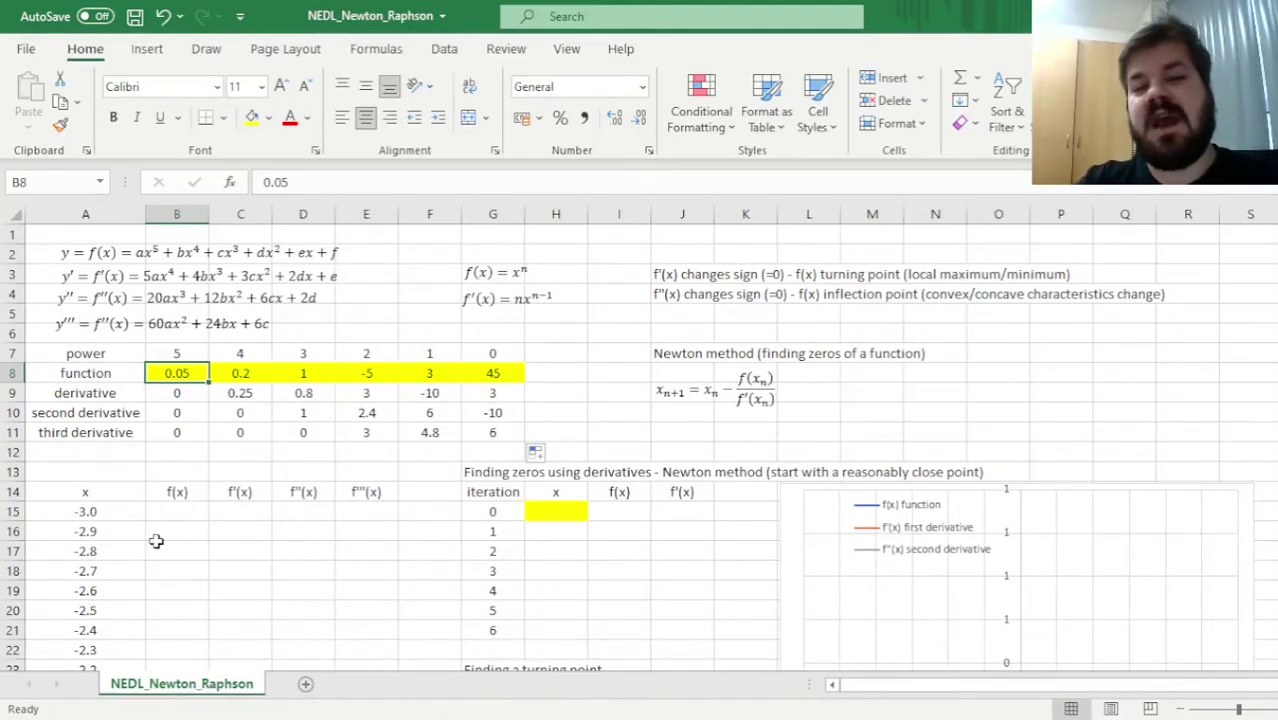
pyautogui.click(105, 534)
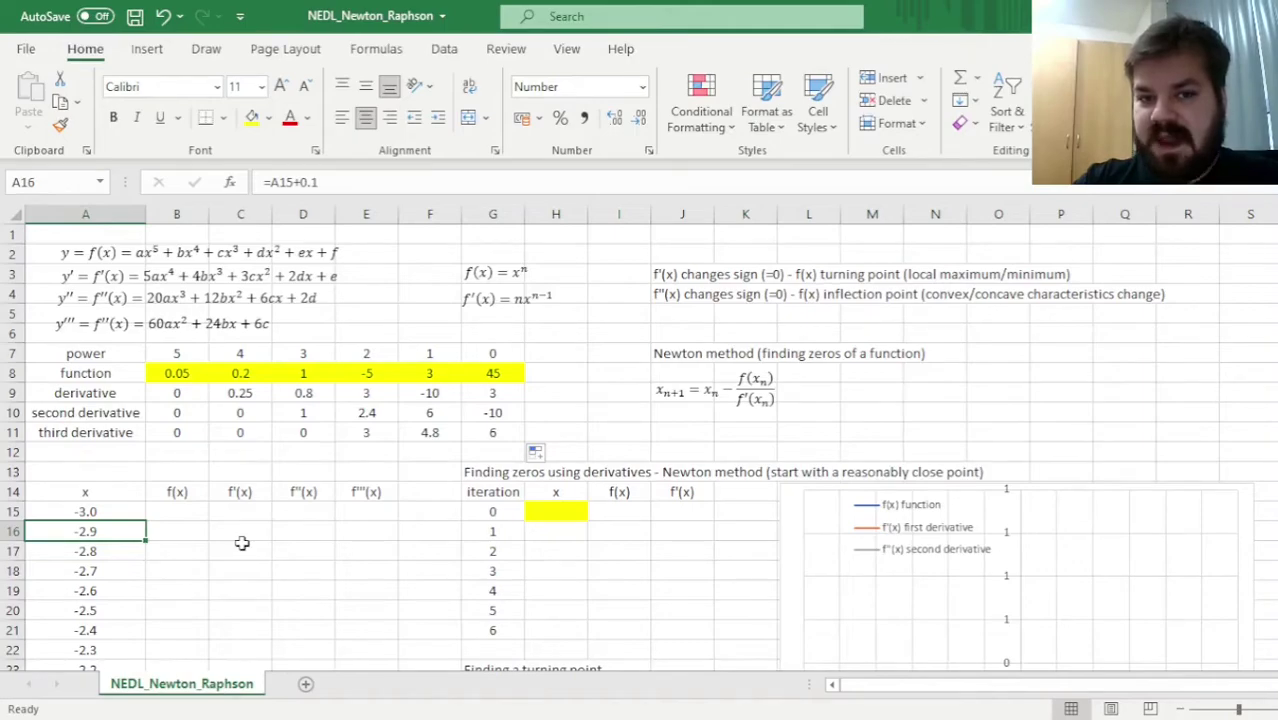
# Begin the f(x) formula in B15 with =SUM( over the function's coefficients as the absolute range $B$8:$G$8.
pyautogui.click(180, 515)
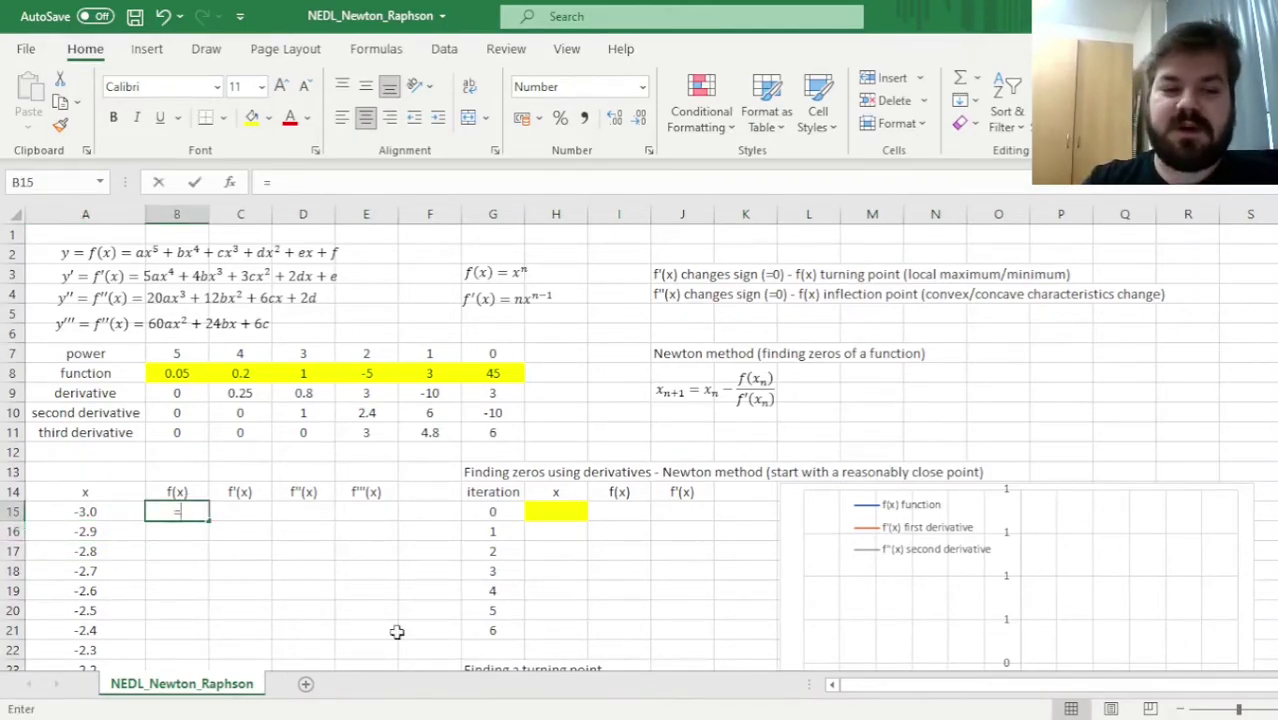
pyautogui.write('=SUM(')
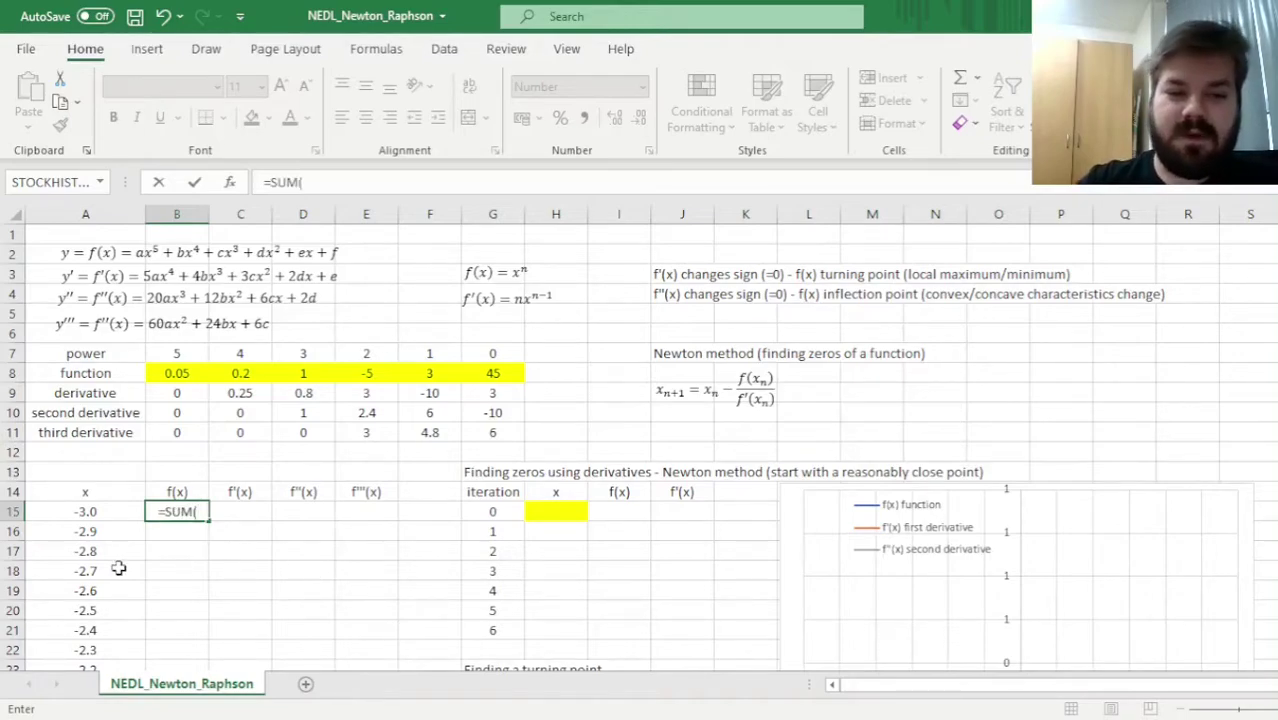
pyautogui.moveTo(172, 372); pyautogui.dragTo(493, 374)
pyautogui.click(302, 183)
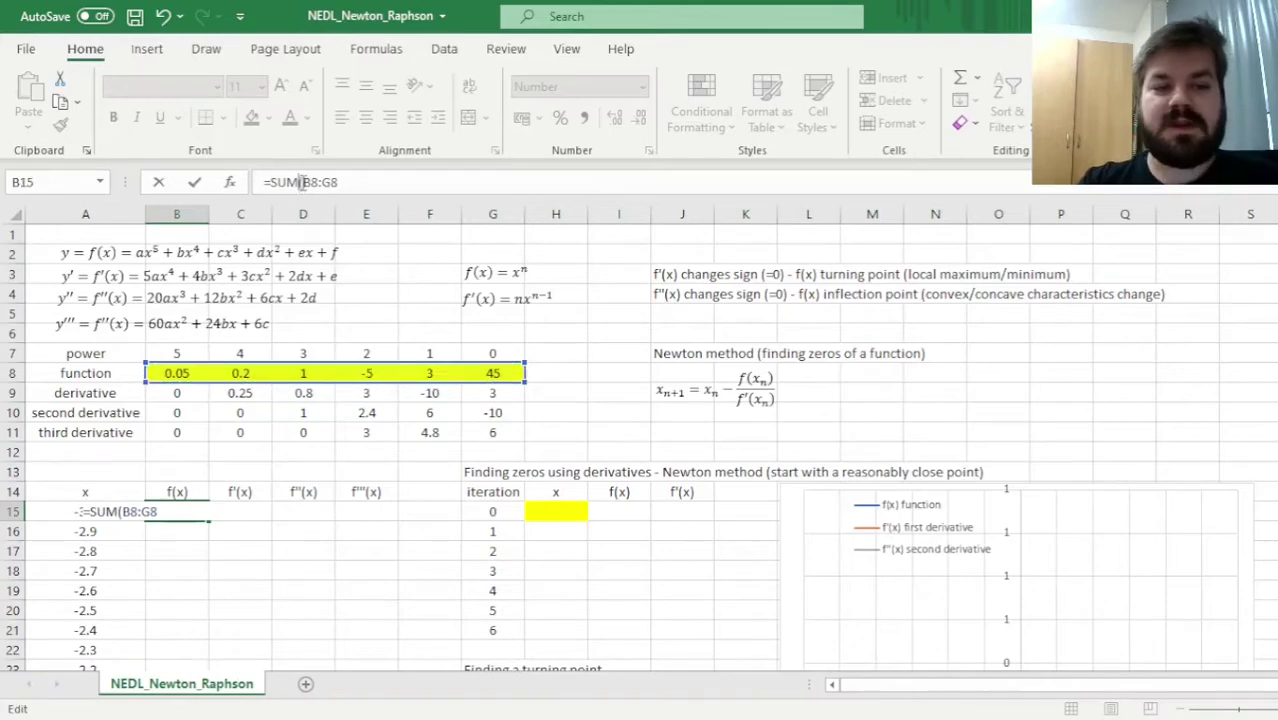
pyautogui.write('$')
pyautogui.press('Right')
pyautogui.write('$')
pyautogui.press('Right')
pyautogui.press('Right')
pyautogui.write('$')
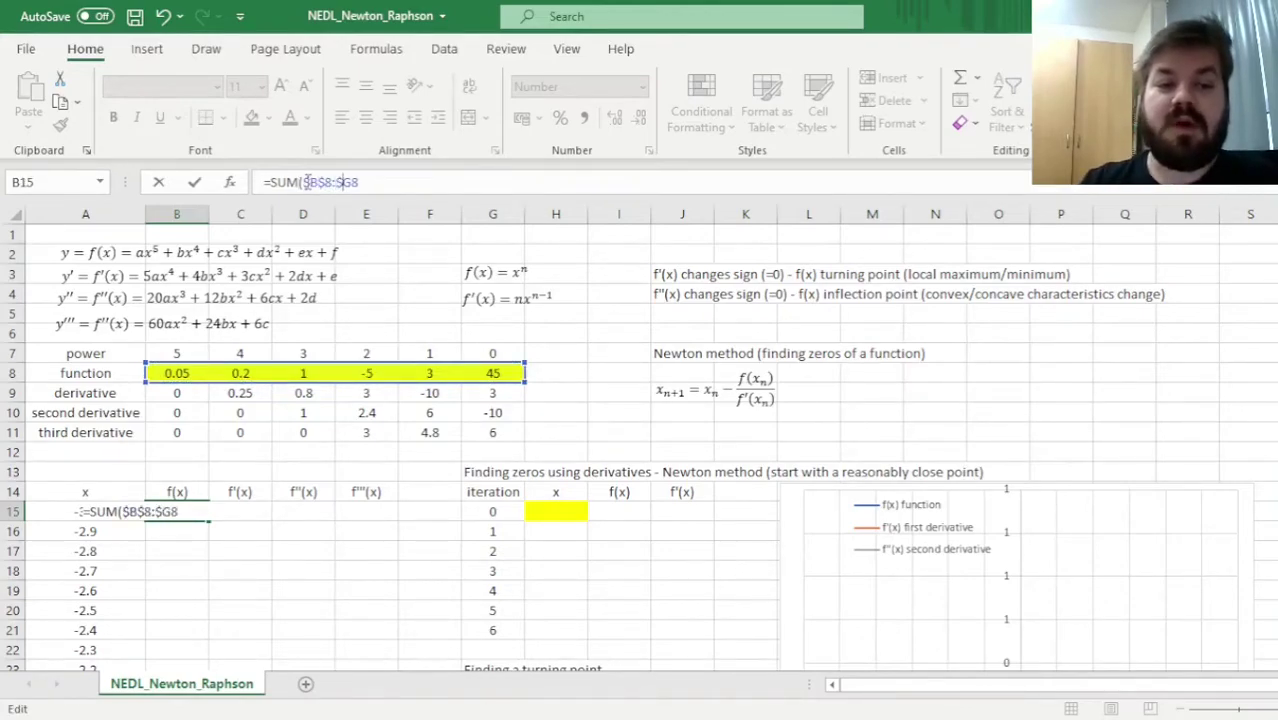
pyautogui.press('Right')
pyautogui.write('$')
pyautogui.press('Right')
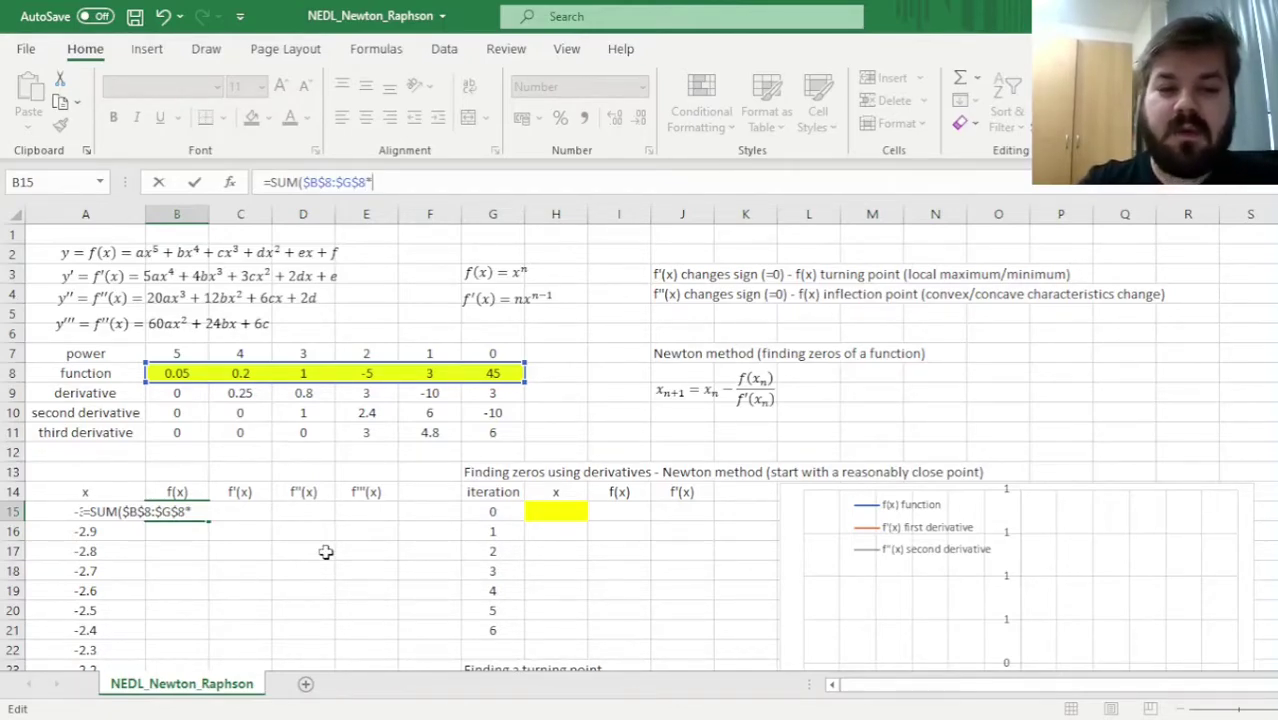
# Extend the B15 formula to multiply the coefficients by the x value A15 raised to the powers in B7:G7.
pyautogui.write('*')
pyautogui.click(85, 551)
pyautogui.press('Up')
pyautogui.press('Up')
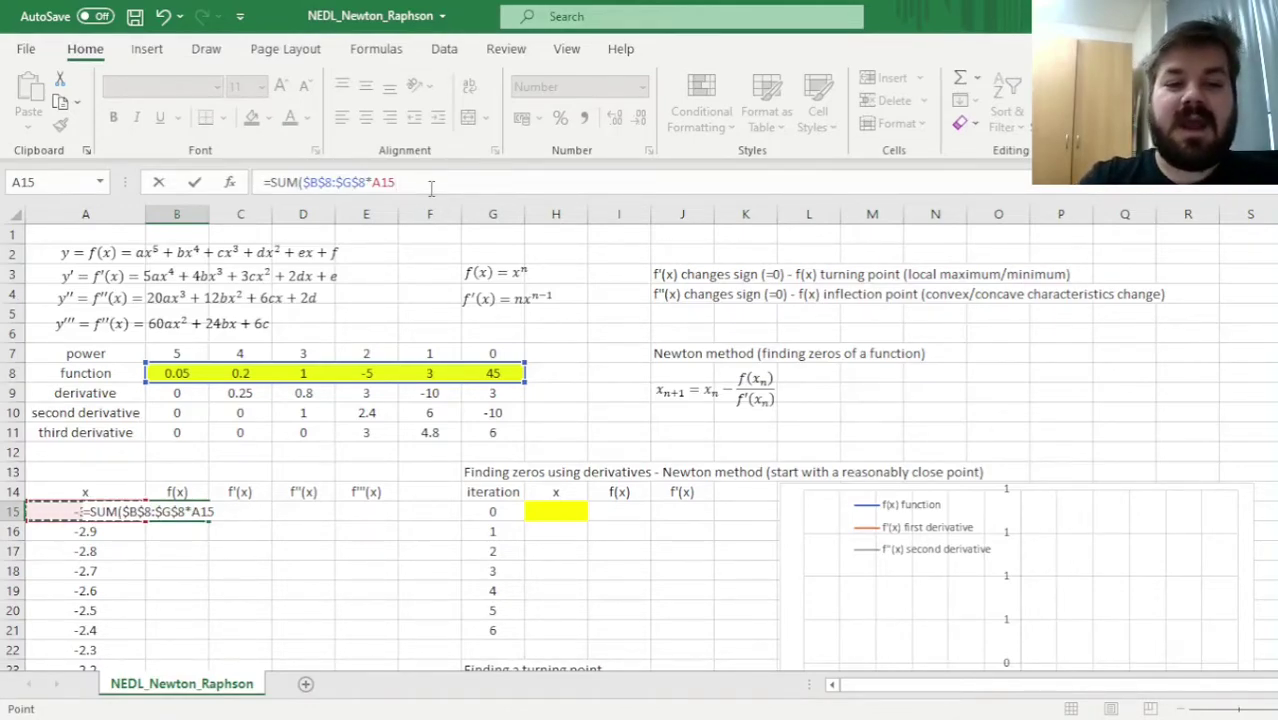
pyautogui.write('^')
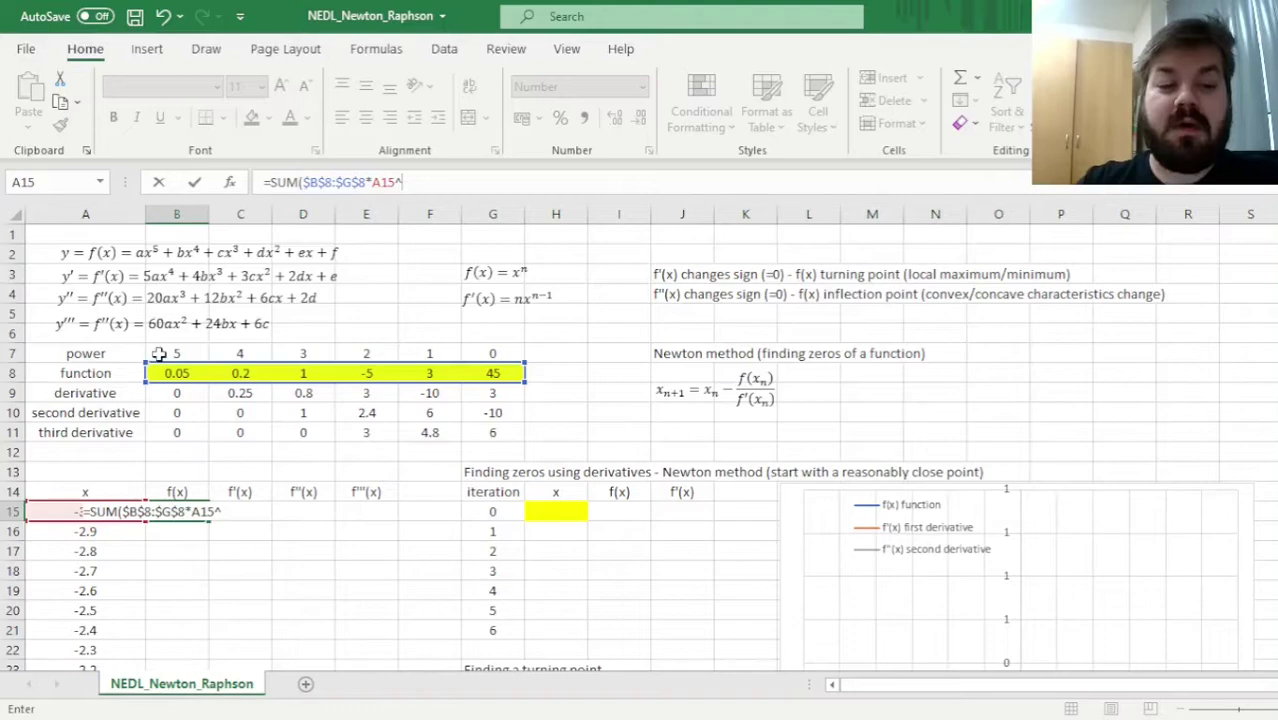
pyautogui.moveTo(158, 353); pyautogui.dragTo(479, 347)
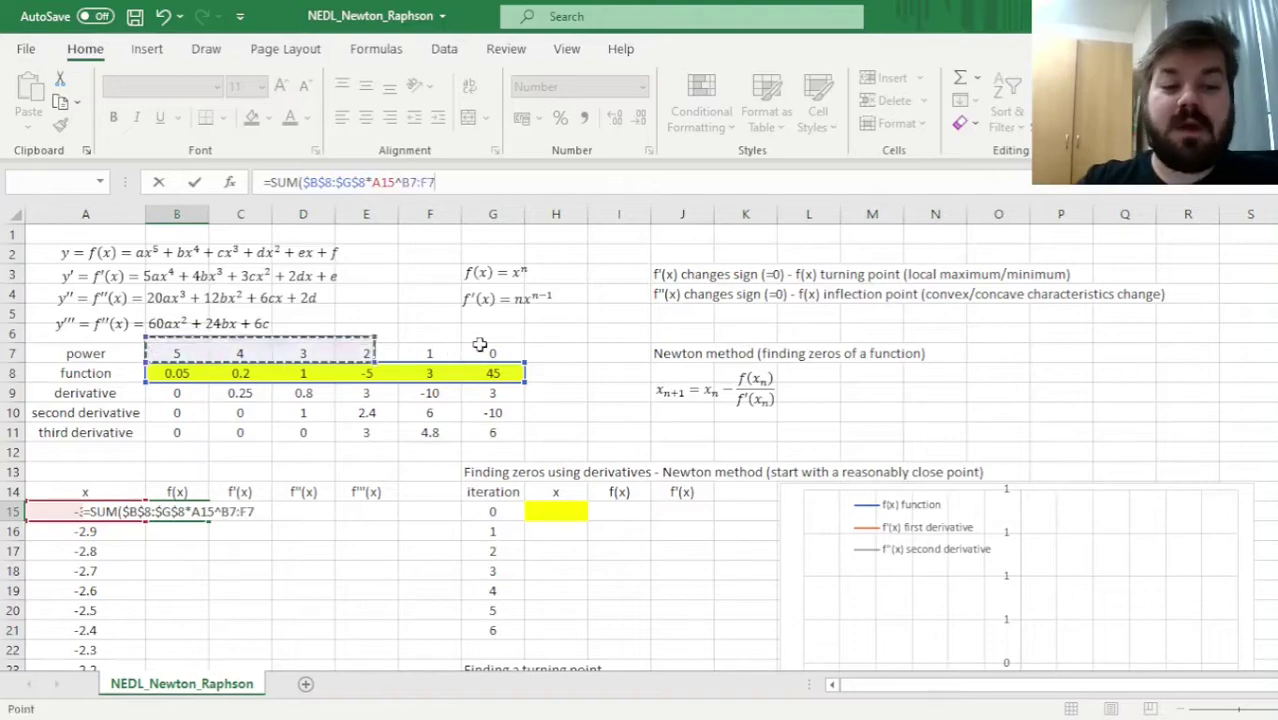
# Make the powers range in the B15 formula absolute as $B$7:$G$7, close the SUM and enter it as an array formula.
pyautogui.click(400, 182)
pyautogui.write('$')
pyautogui.press('Right')
pyautogui.write('$B')
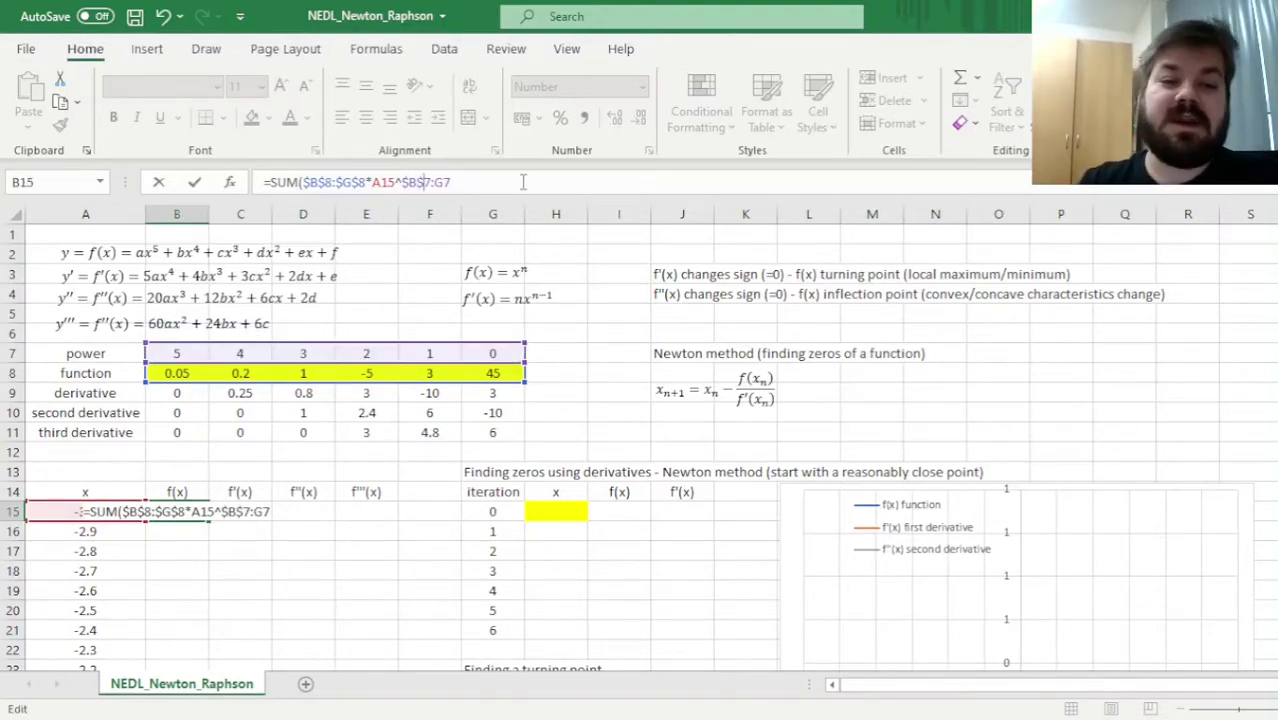
pyautogui.write('$')
pyautogui.press('Right')
pyautogui.write('$7')
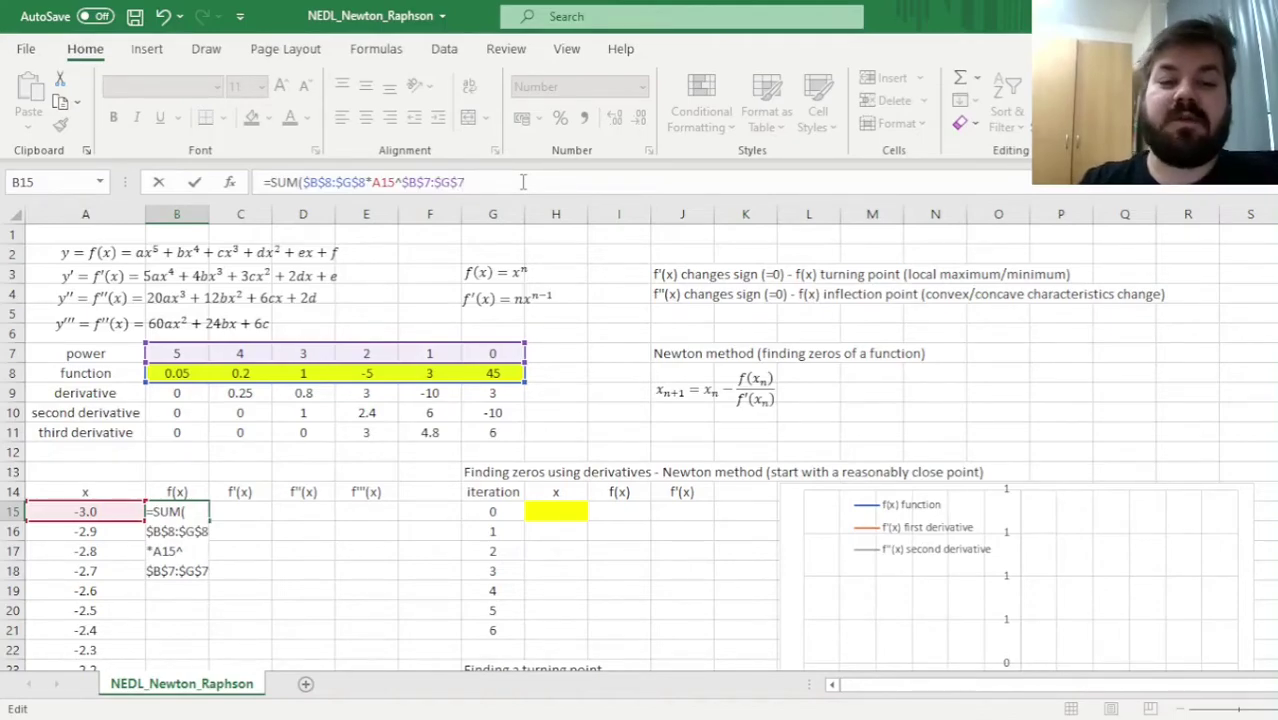
pyautogui.write(')')
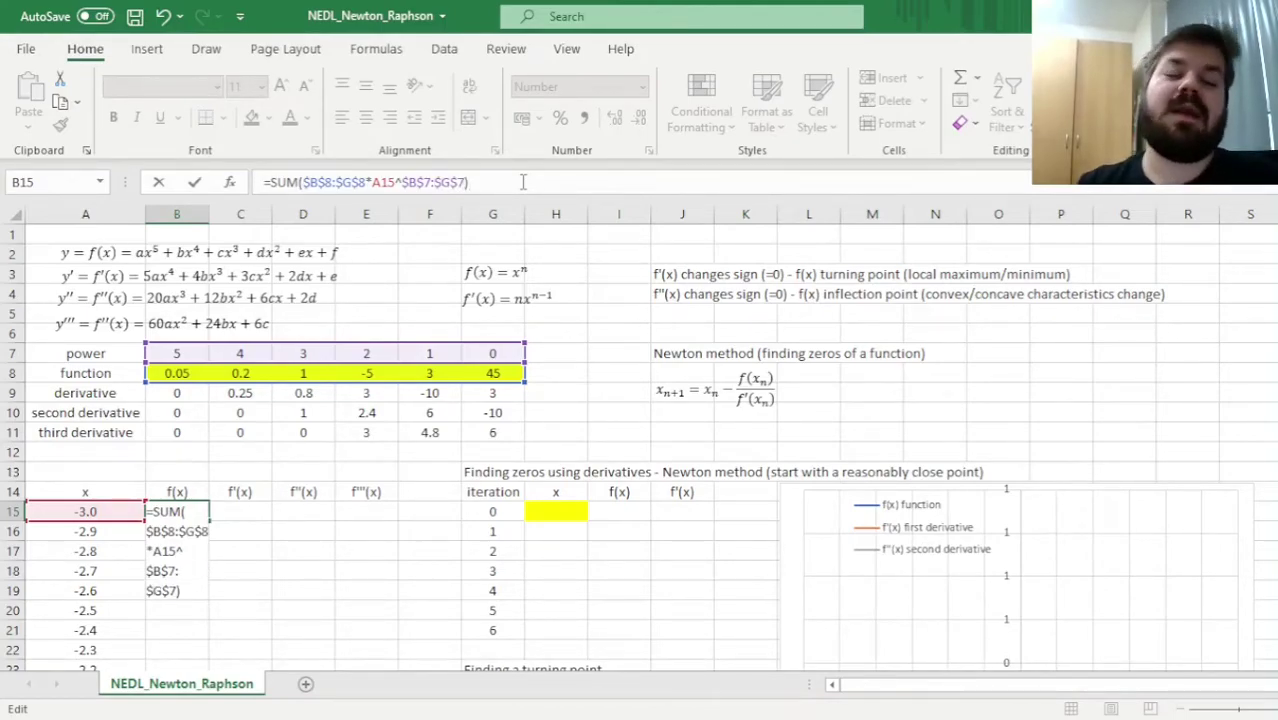
pyautogui.hotkey('ctrl', 'shift', 'Return')
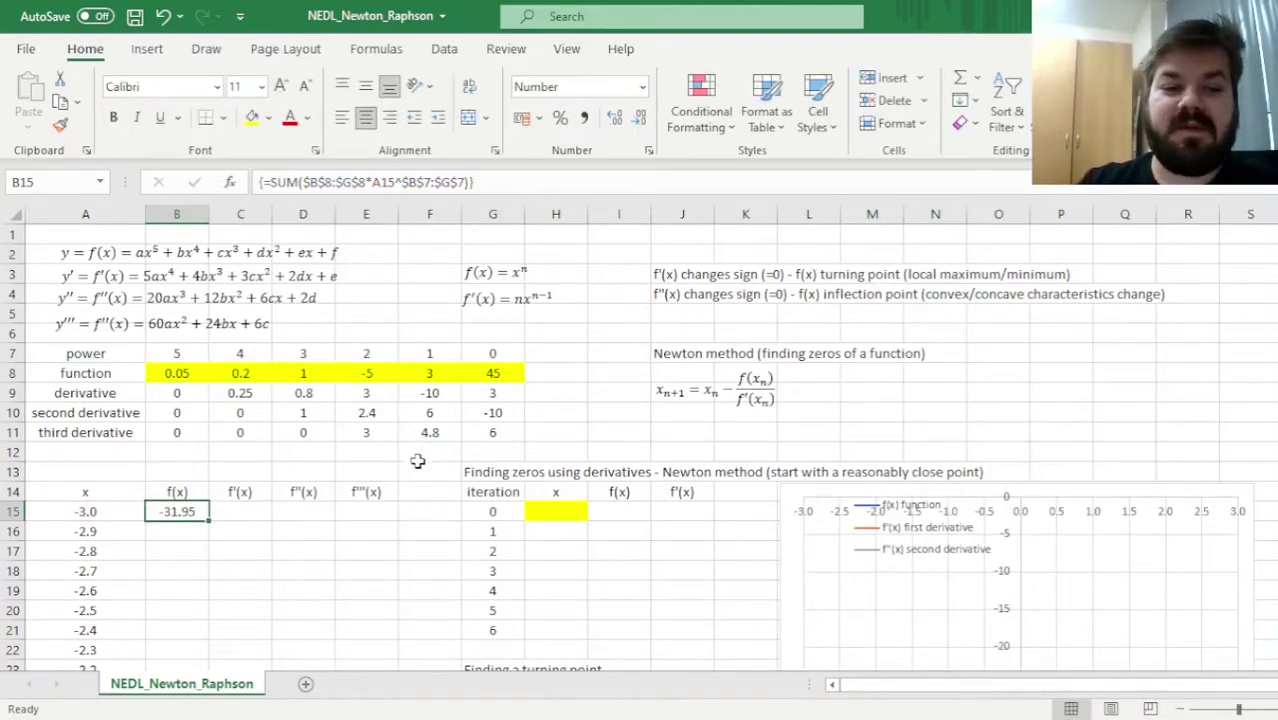
# Fill the f(x) array formula from B15 down to B75, through the last x value.
pyautogui.doubleClick(209, 521)
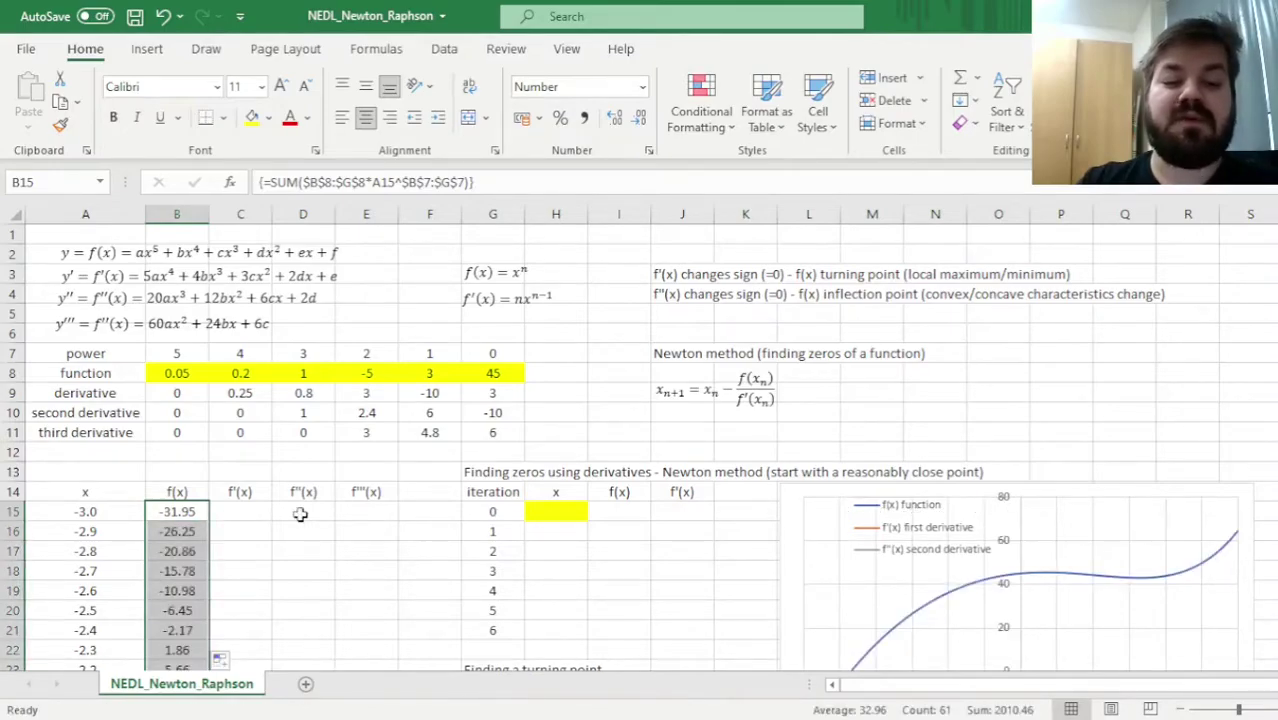
pyautogui.scroll(-5, 204, 548)
pyautogui.scroll(-18, 204, 548)
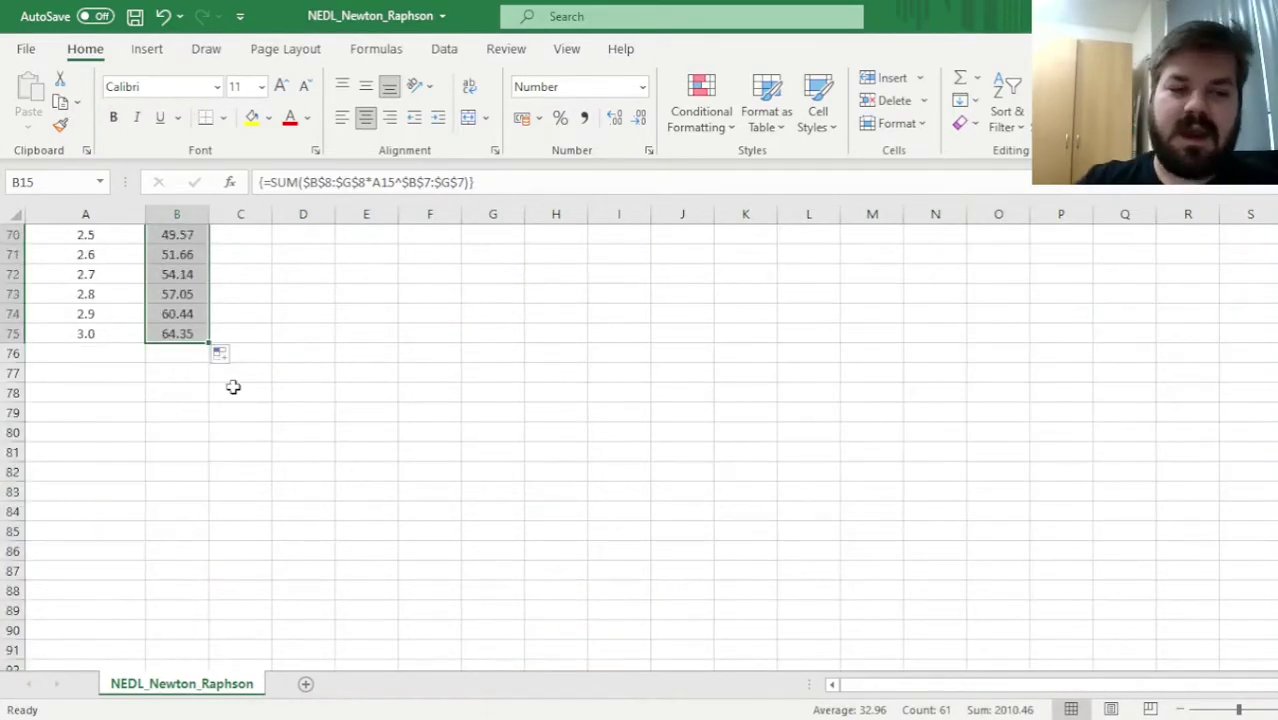
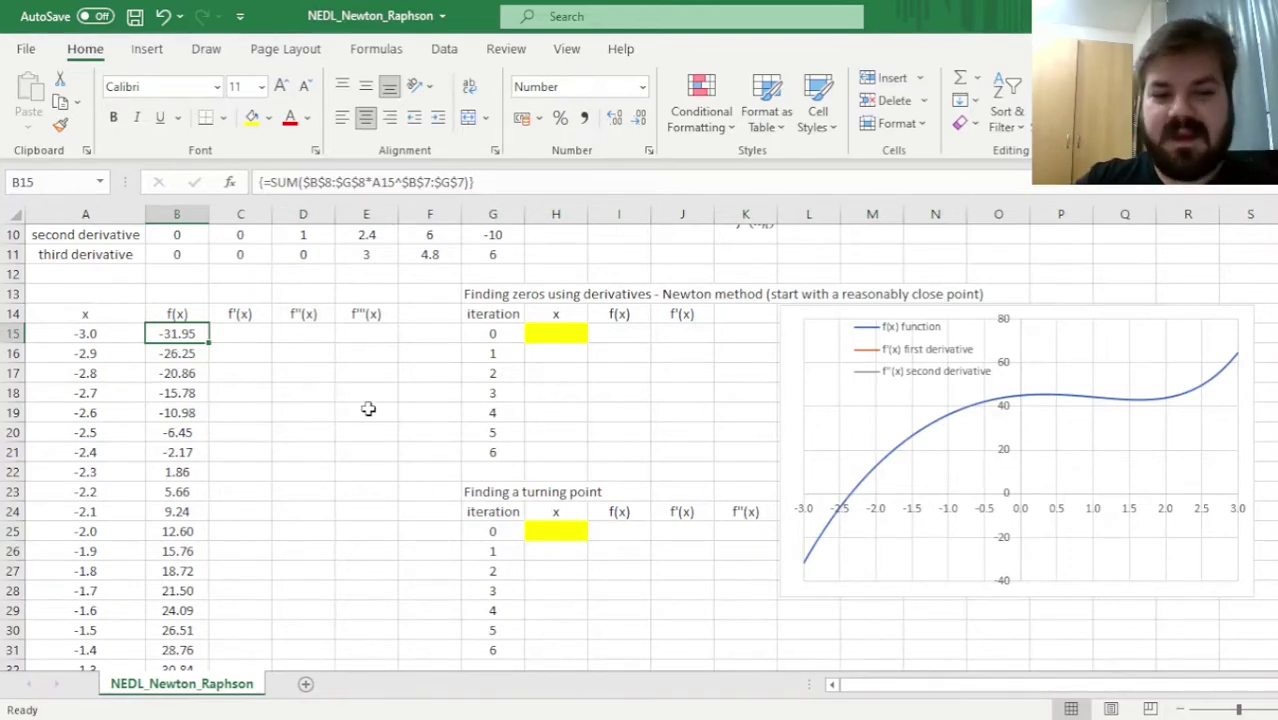
# Copy the text of the f(x) formula in B15, keeping B15 as an array formula.
pyautogui.click(256, 340)
pyautogui.scroll(2, 275, 378)
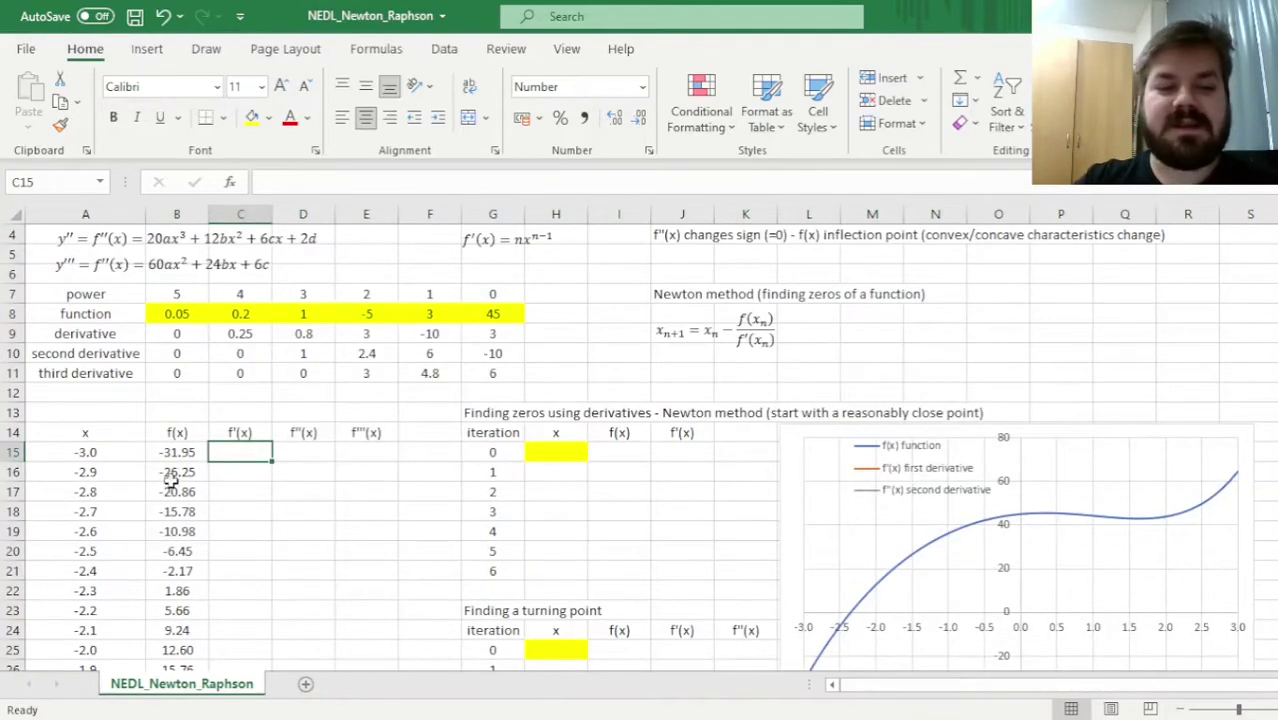
pyautogui.click(160, 450)
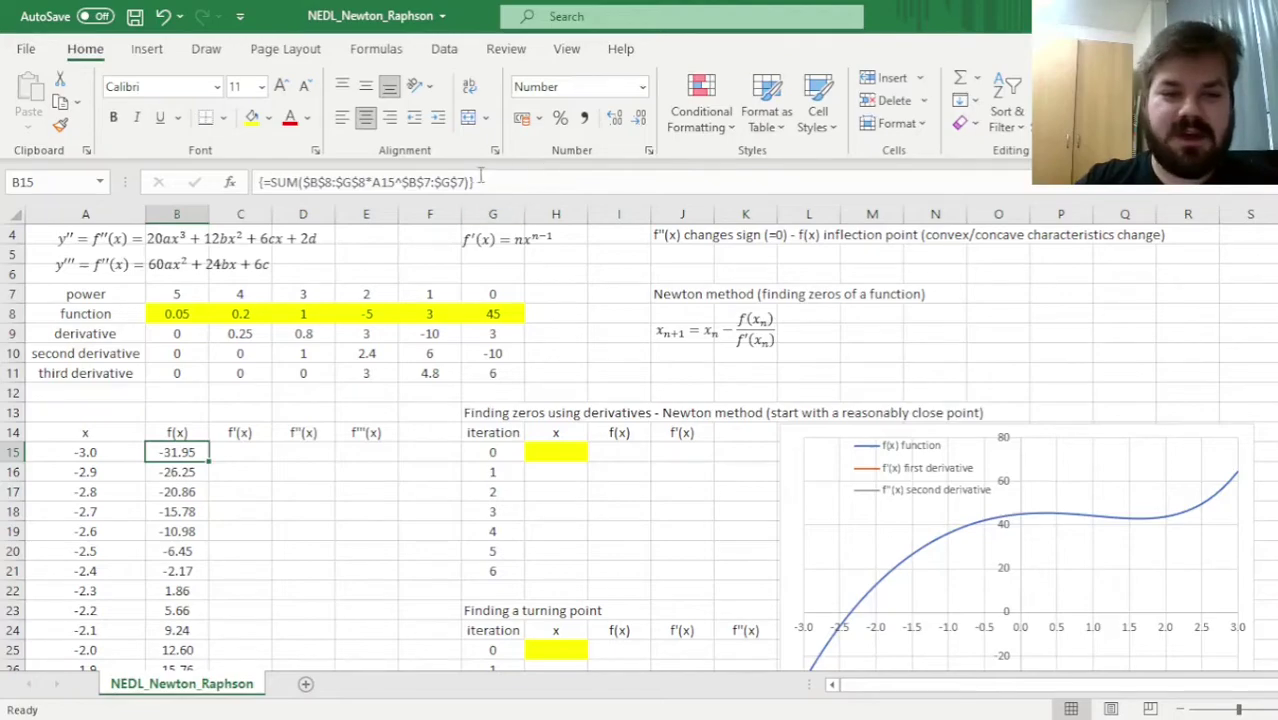
pyautogui.press('F2')
pyautogui.moveTo(470, 182); pyautogui.dragTo(258, 182)
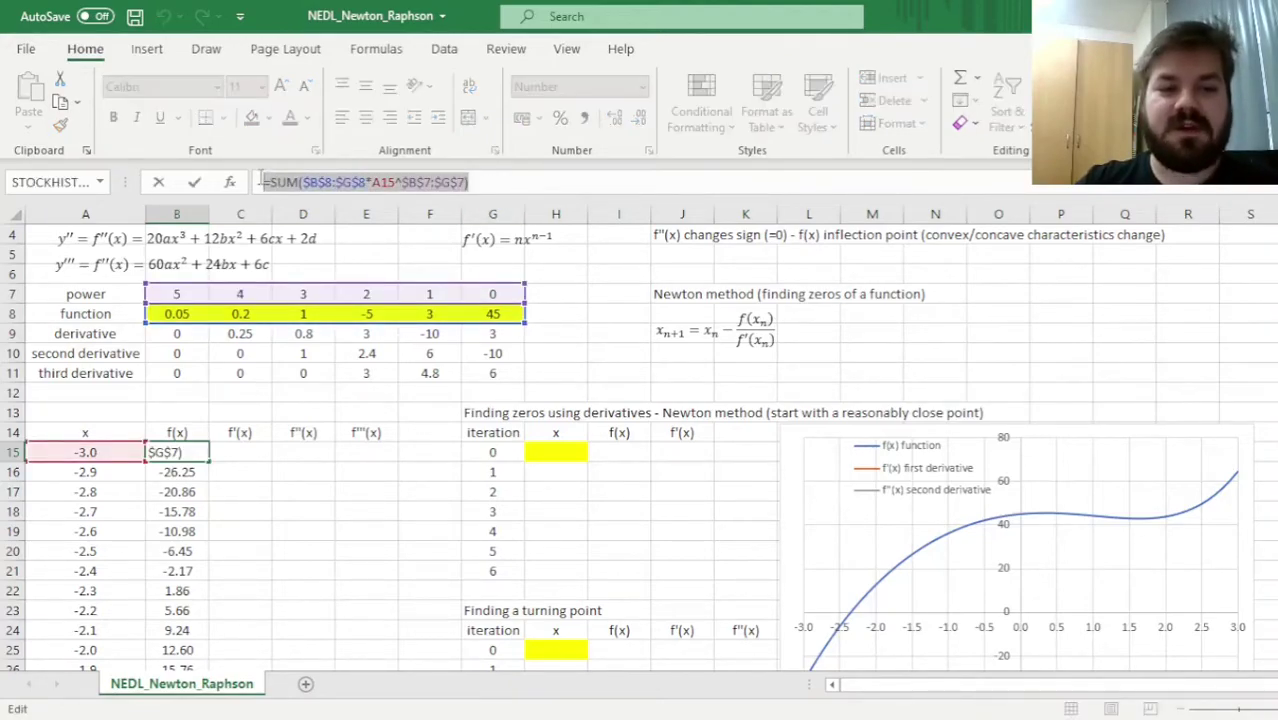
pyautogui.hotkey('ctrl', 'c')
pyautogui.hotkey('ctrl', 'shift', 'Return')
pyautogui.press('Right')
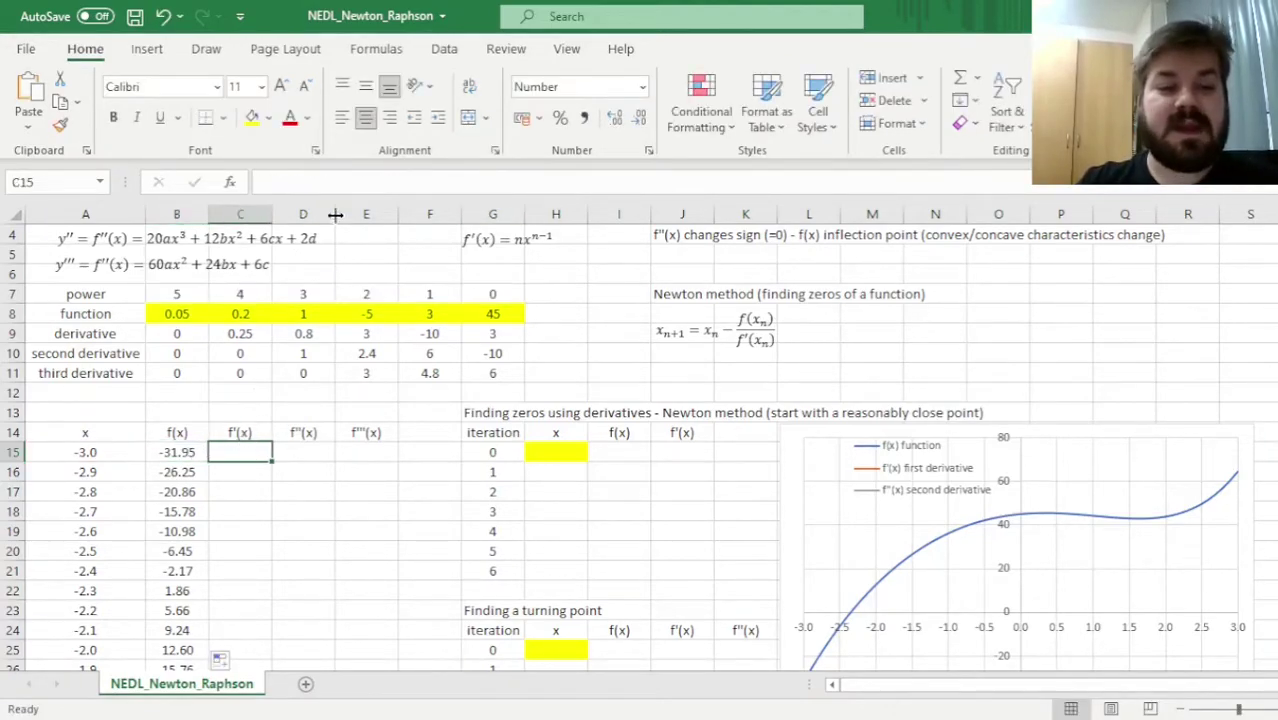
# Enter the copied formula in C15 as an array formula using the first derivative coefficients $B$9:$G$9.
pyautogui.click(333, 182)
pyautogui.hotkey('ctrl', 'v')
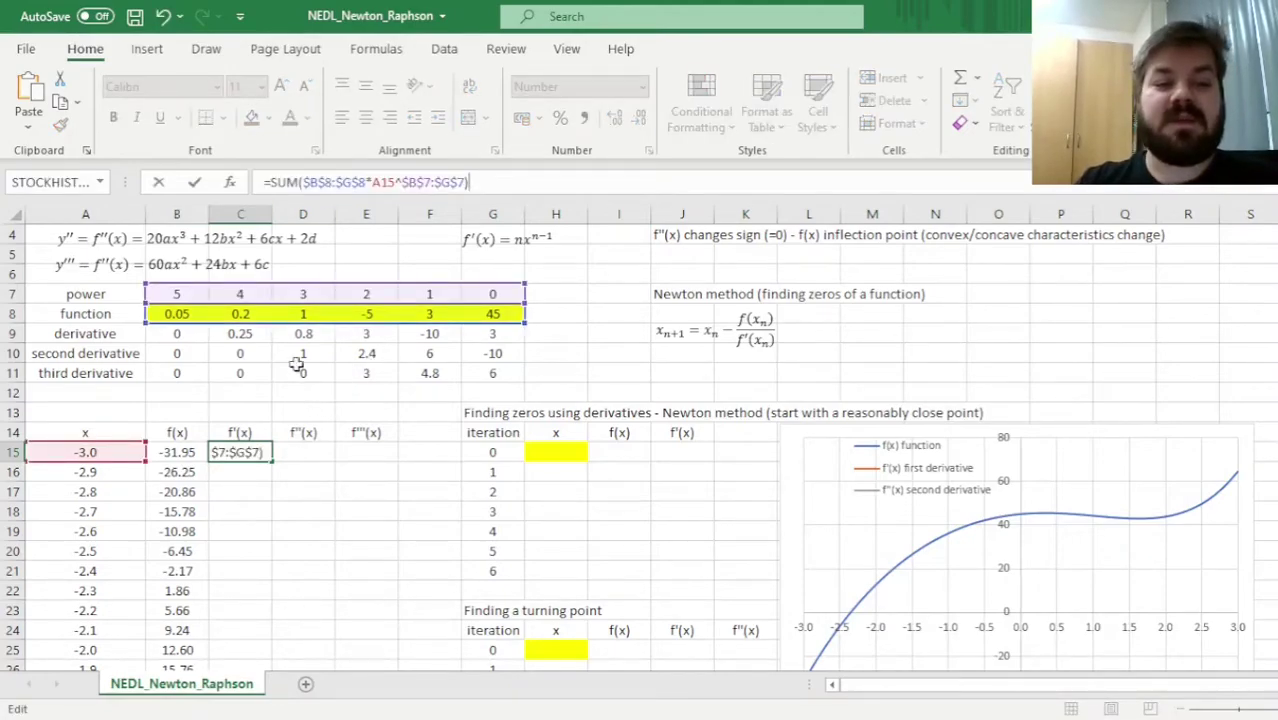
pyautogui.moveTo(312, 325)
pyautogui.mouseDown()
pyautogui.moveTo(312, 365)
pyautogui.moveTo(312, 345)
pyautogui.mouseUp()
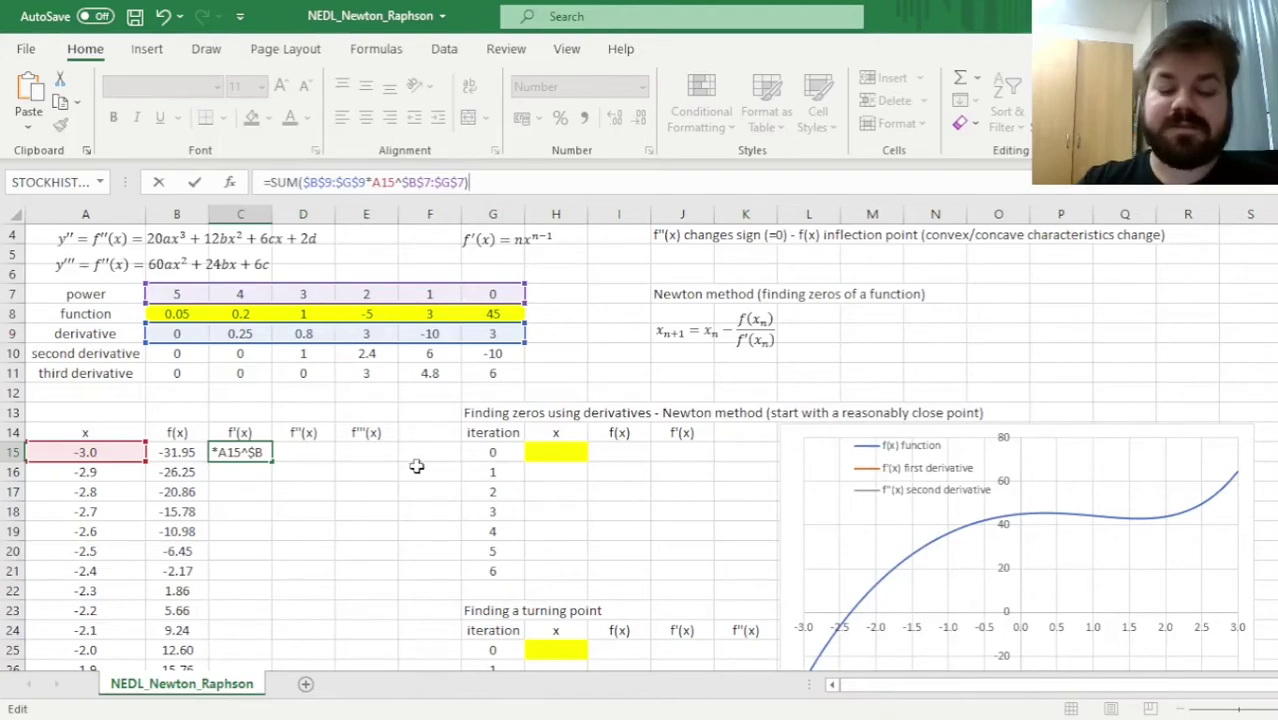
pyautogui.hotkey('ctrl', 'shift', 'Return')
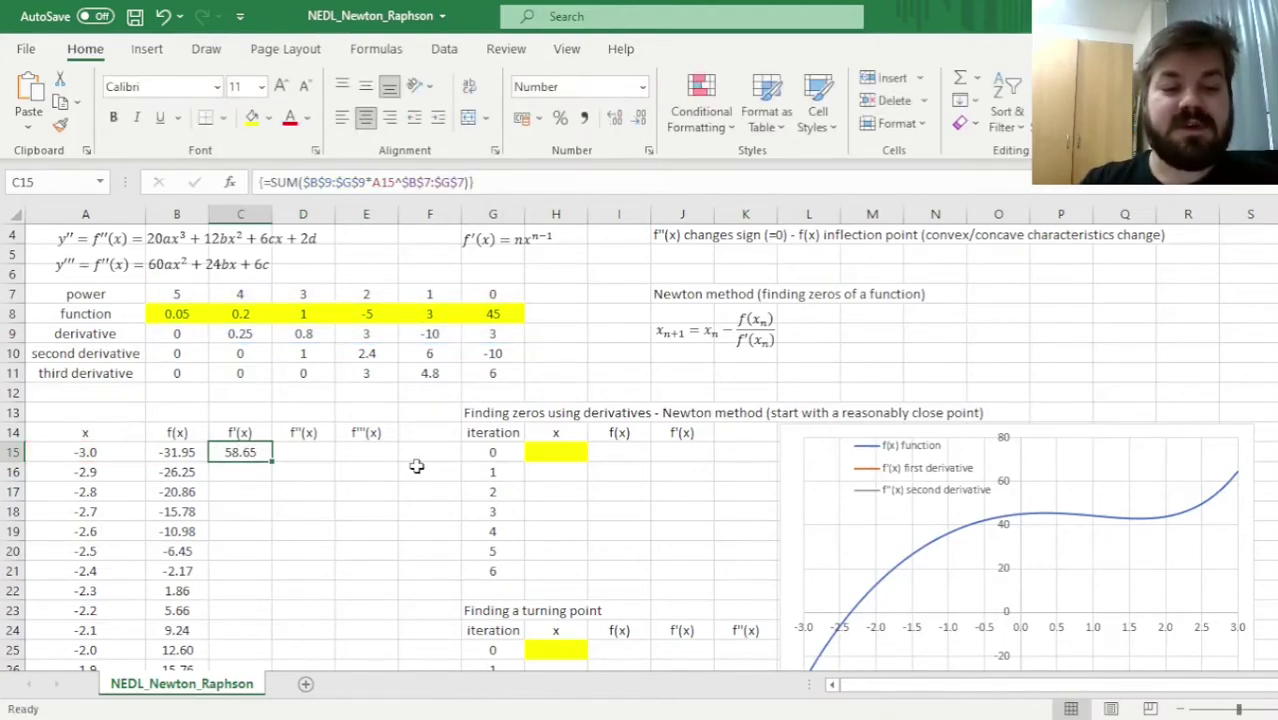
# Reuse the C15 formula in D15 as an array formula with the second derivative coefficients $B$10:$G$10.
pyautogui.press('F2')
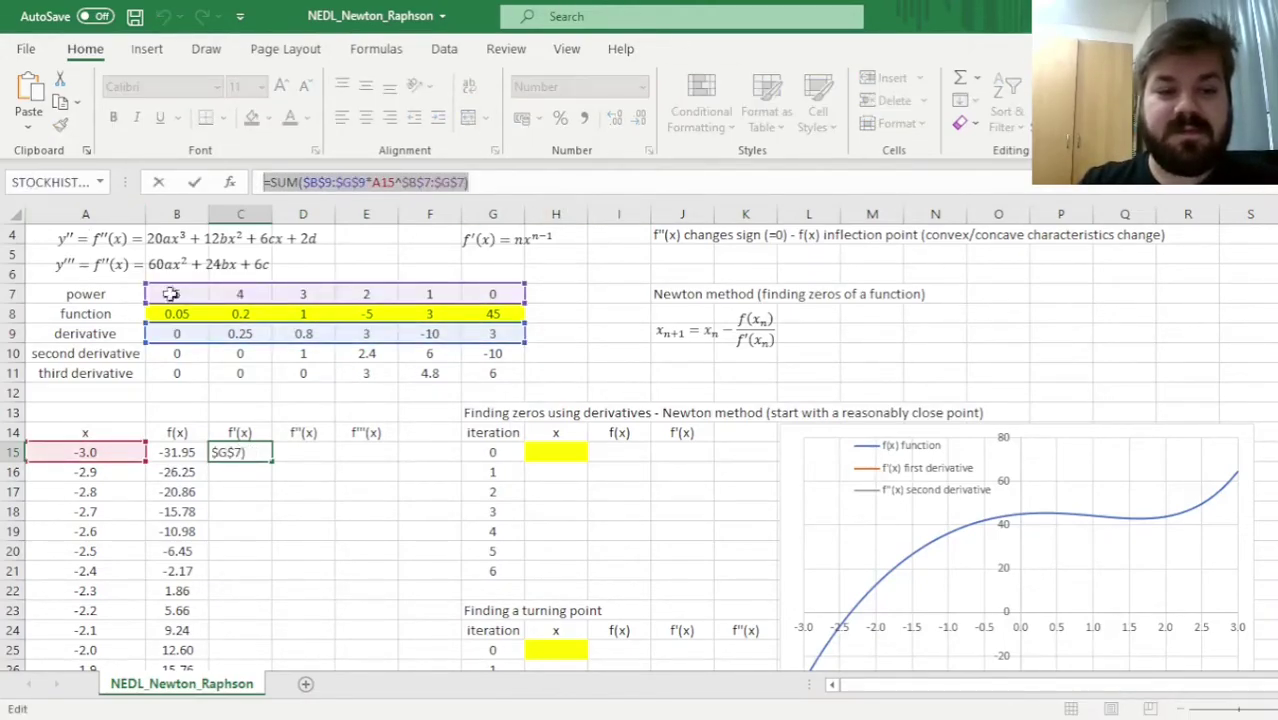
pyautogui.press('Escape')
pyautogui.press('Right')
pyautogui.press('F2')
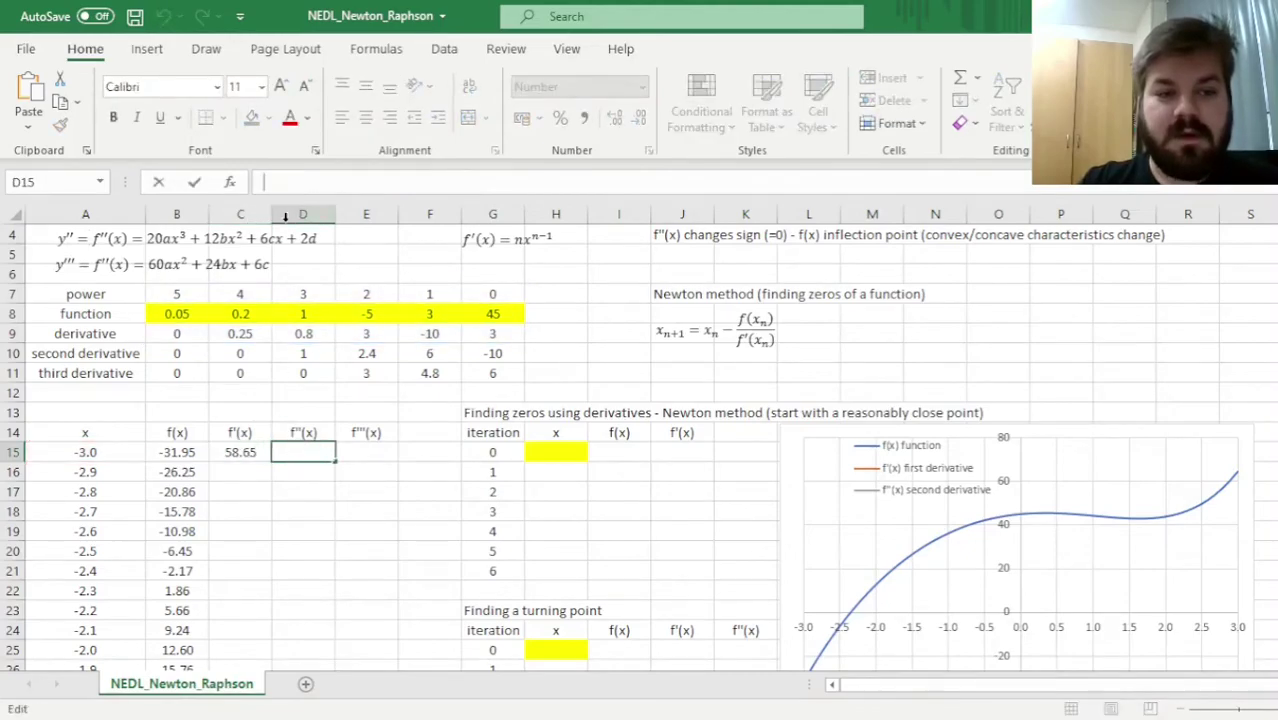
pyautogui.hotkey('ctrl', 'v')
pyautogui.moveTo(318, 346); pyautogui.dragTo(320, 358)
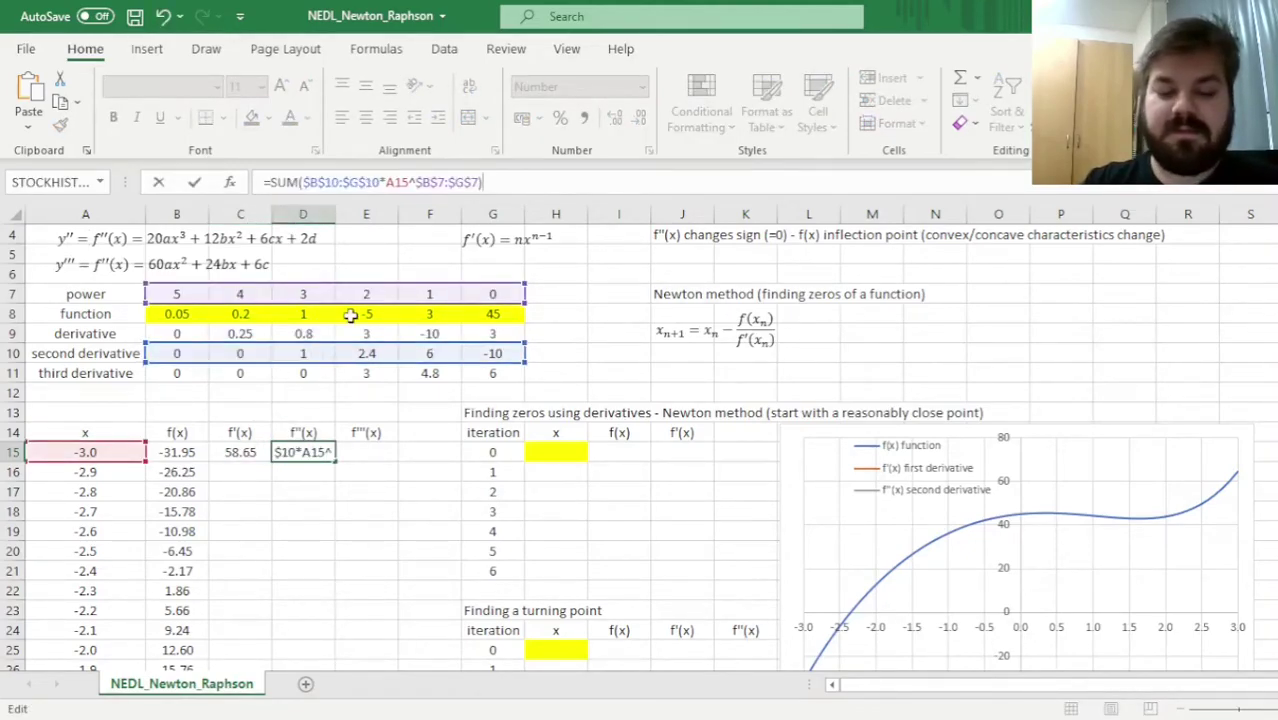
pyautogui.hotkey('ctrl', 'shift', 'Return')
# Reuse the D15 formula in E15 as an array formula with the third derivative coefficients $B$11:$G$11.
pyautogui.click(554, 182)
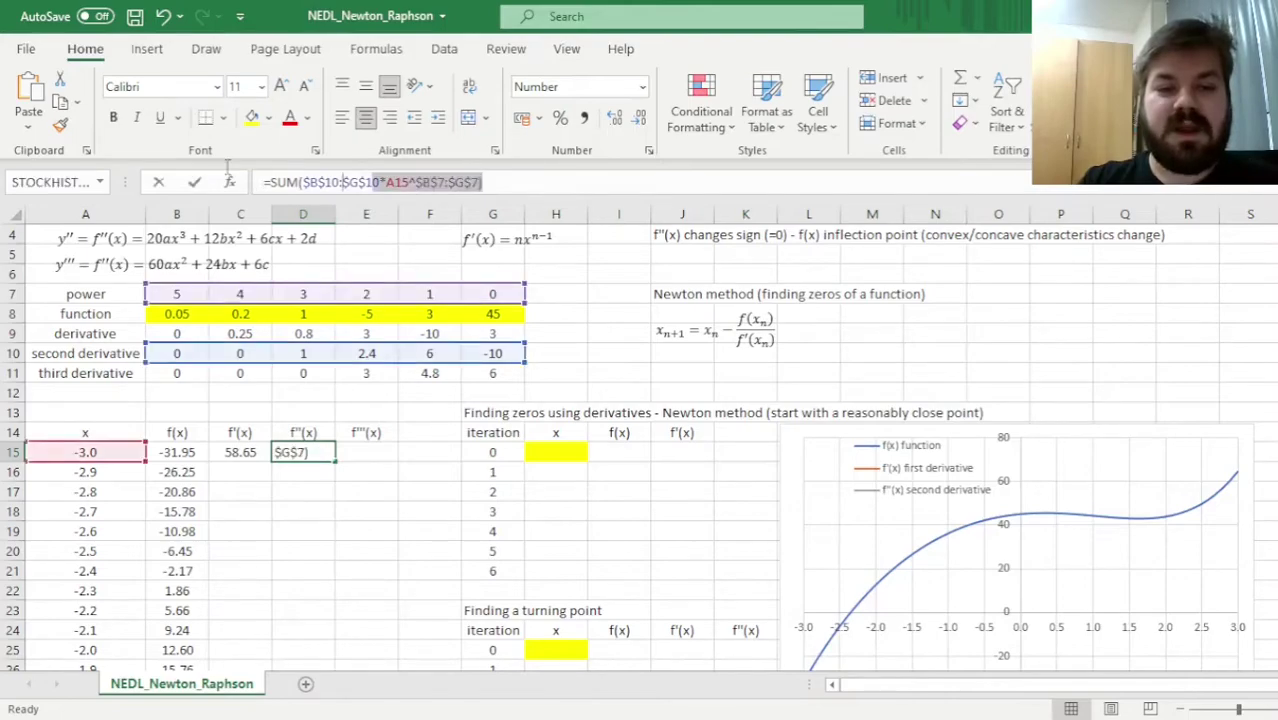
pyautogui.click(380, 460)
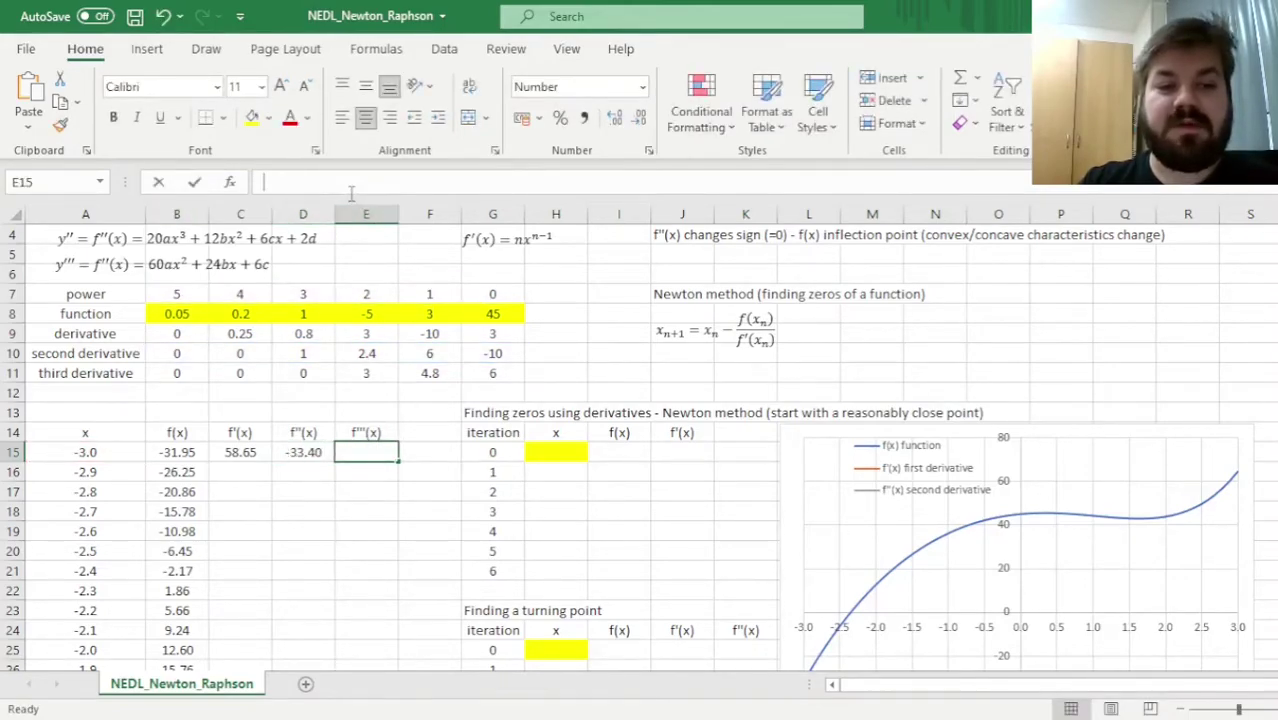
pyautogui.press('F2')
pyautogui.hotkey('ctrl', 'v')
pyautogui.moveTo(323, 363); pyautogui.dragTo(321, 372)
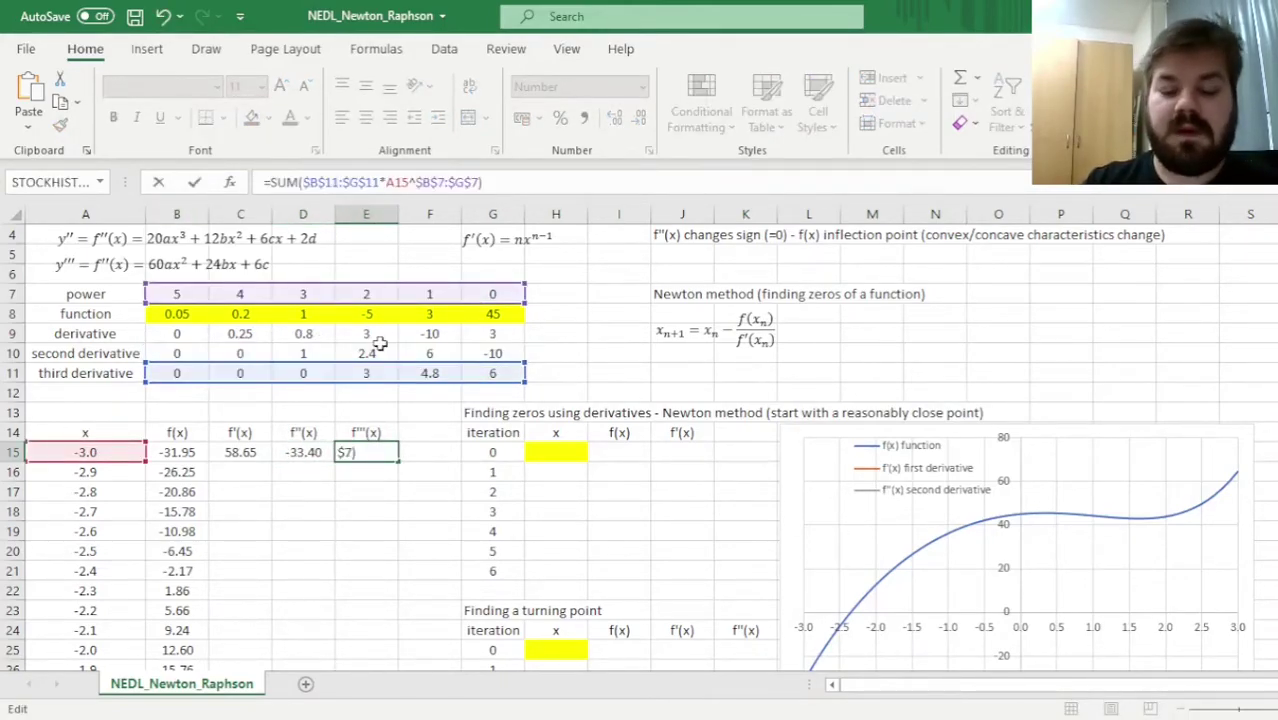
pyautogui.hotkey('ctrl', 'shift', 'Return')
# Fill the three derivative formulas in C15:E15 down to row 75.
pyautogui.moveTo(230, 454); pyautogui.dragTo(365, 452)
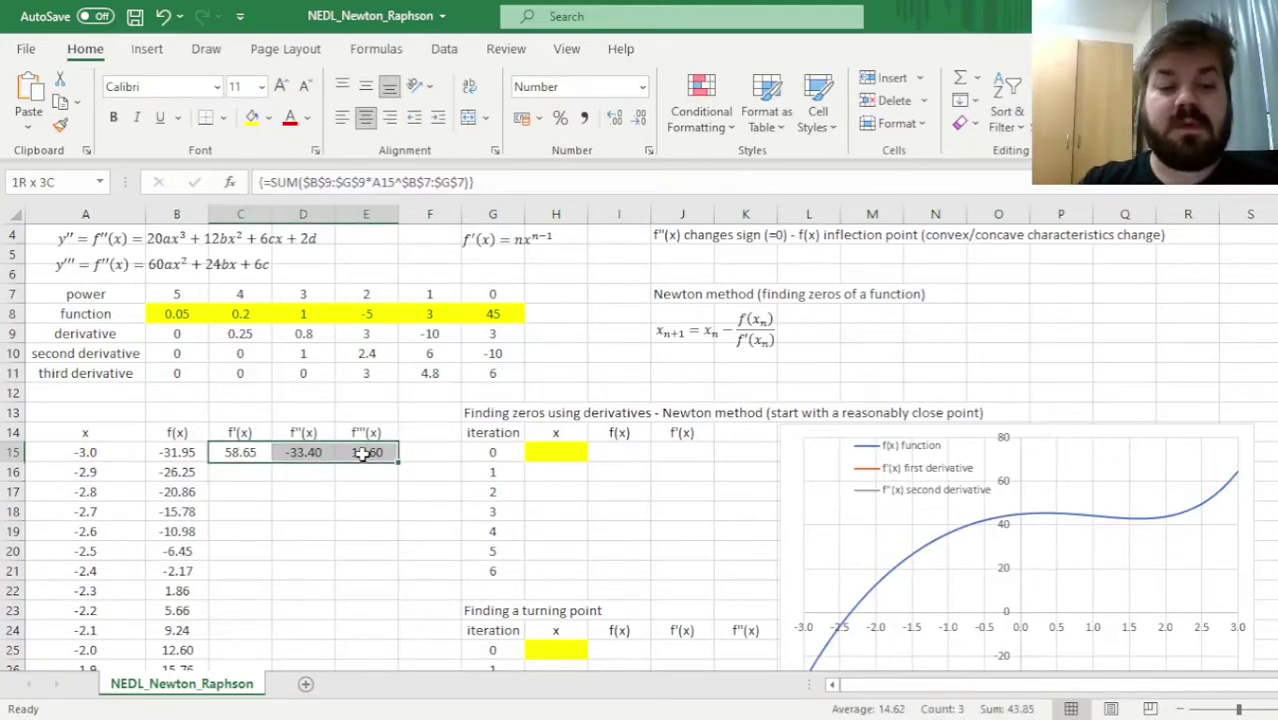
pyautogui.doubleClick(397, 460)
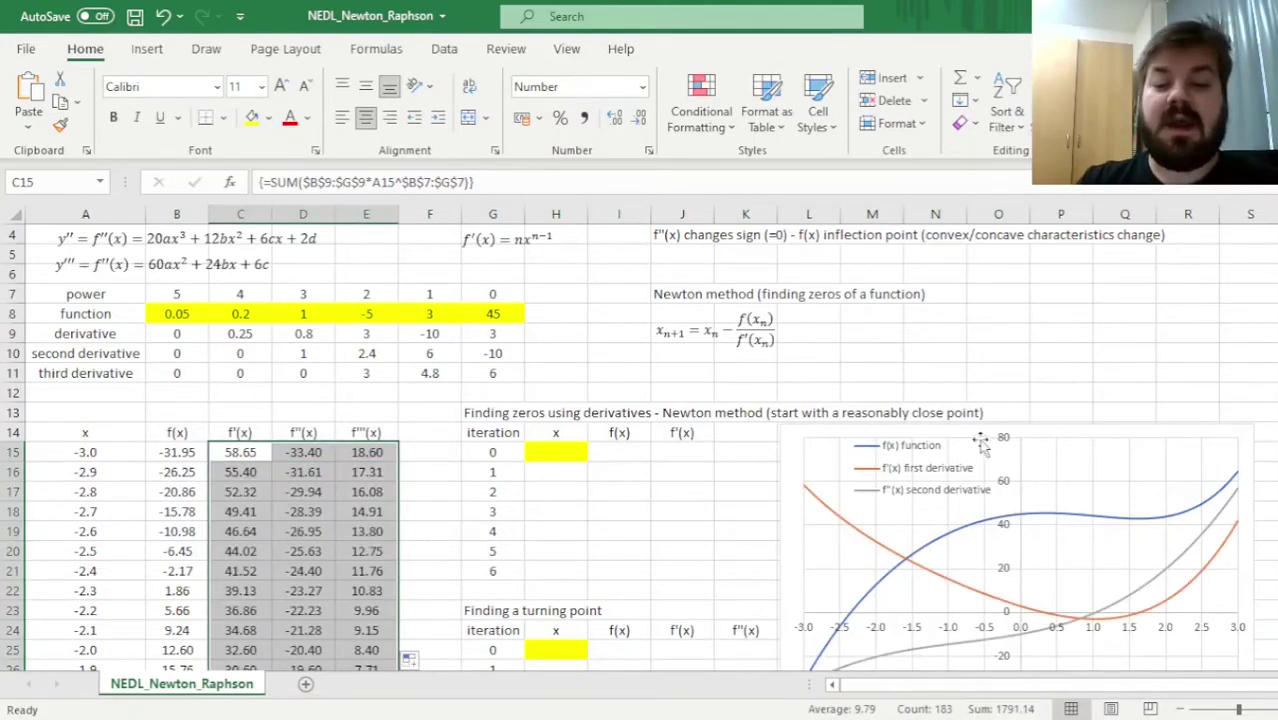
pyautogui.scroll(-2, 976, 425)
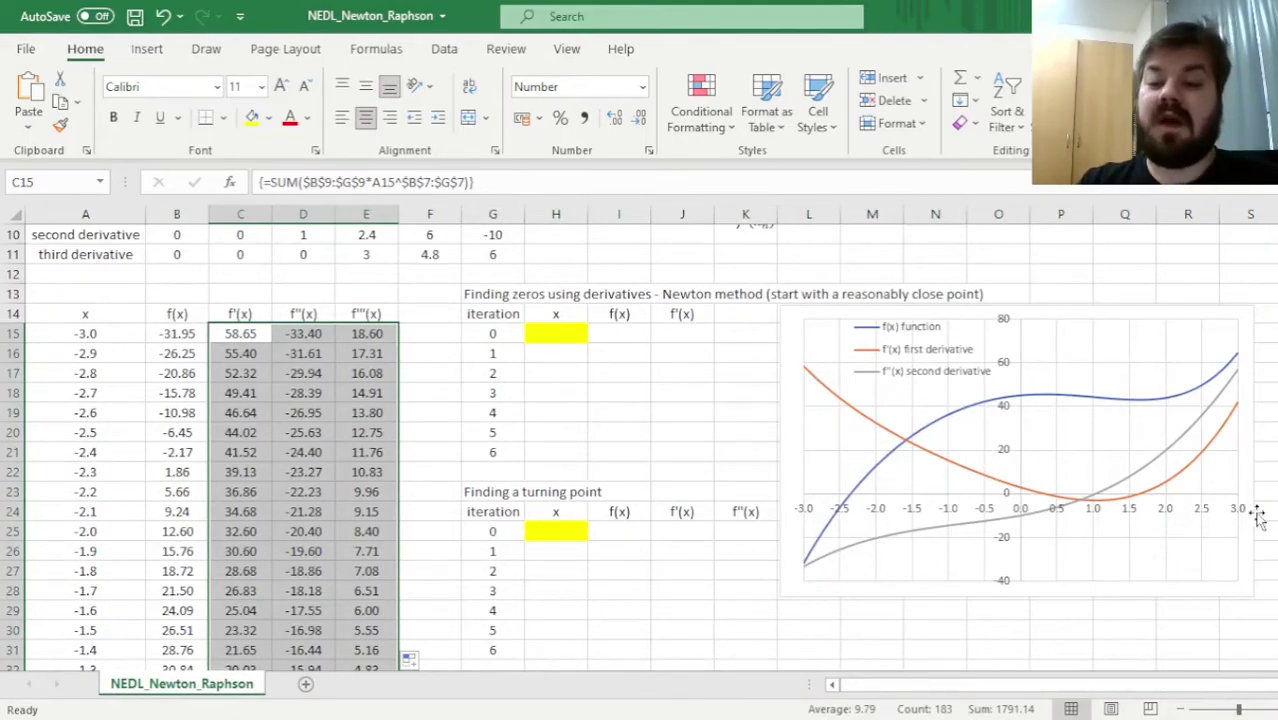
# Examine the chart of the function and its derivatives alongside the Newton method formula and the empty iteration tables.
pyautogui.scroll(-1, 704, 406)
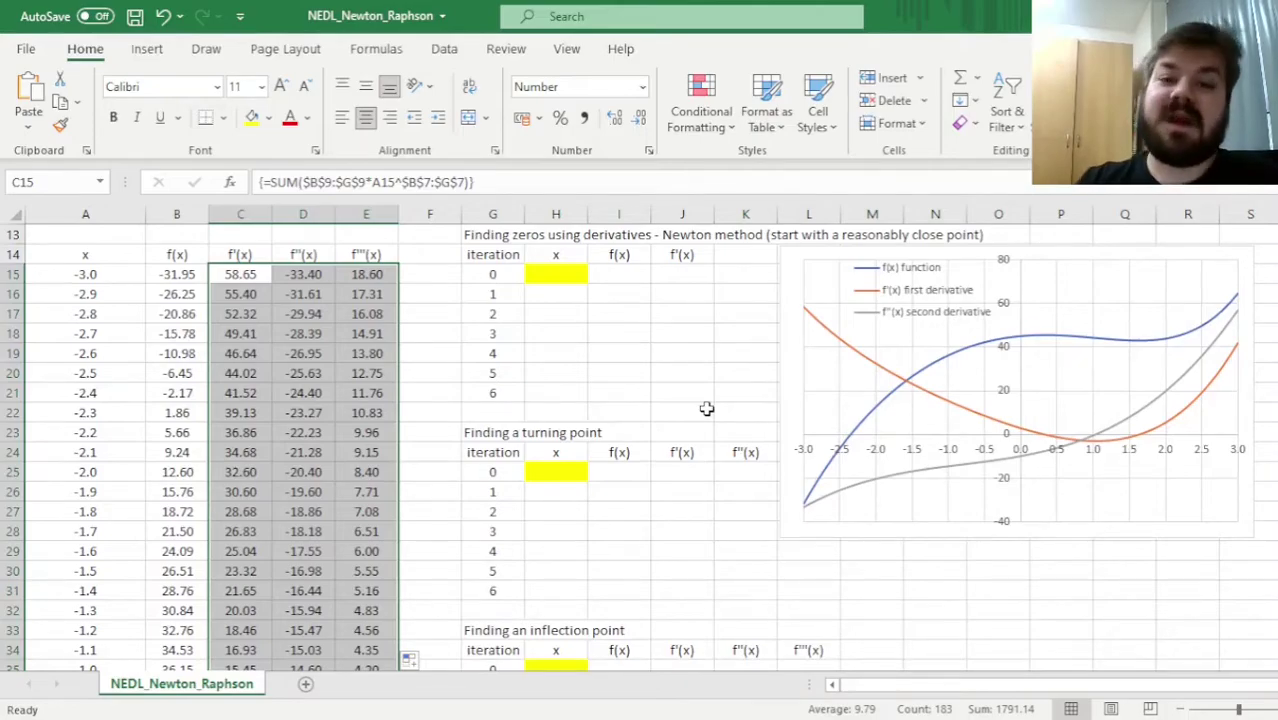
pyautogui.scroll(4, 706, 408)
pyautogui.scroll(-3, 717, 429)
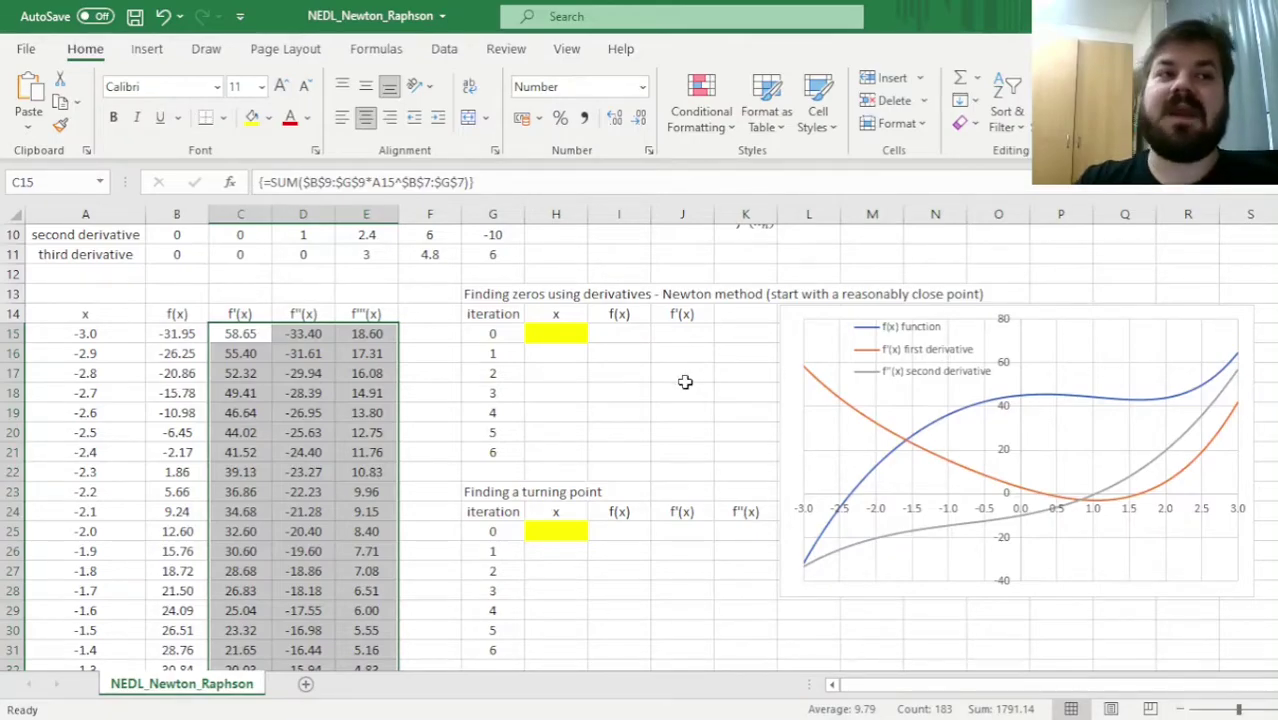
pyautogui.scroll(3, 733, 440)
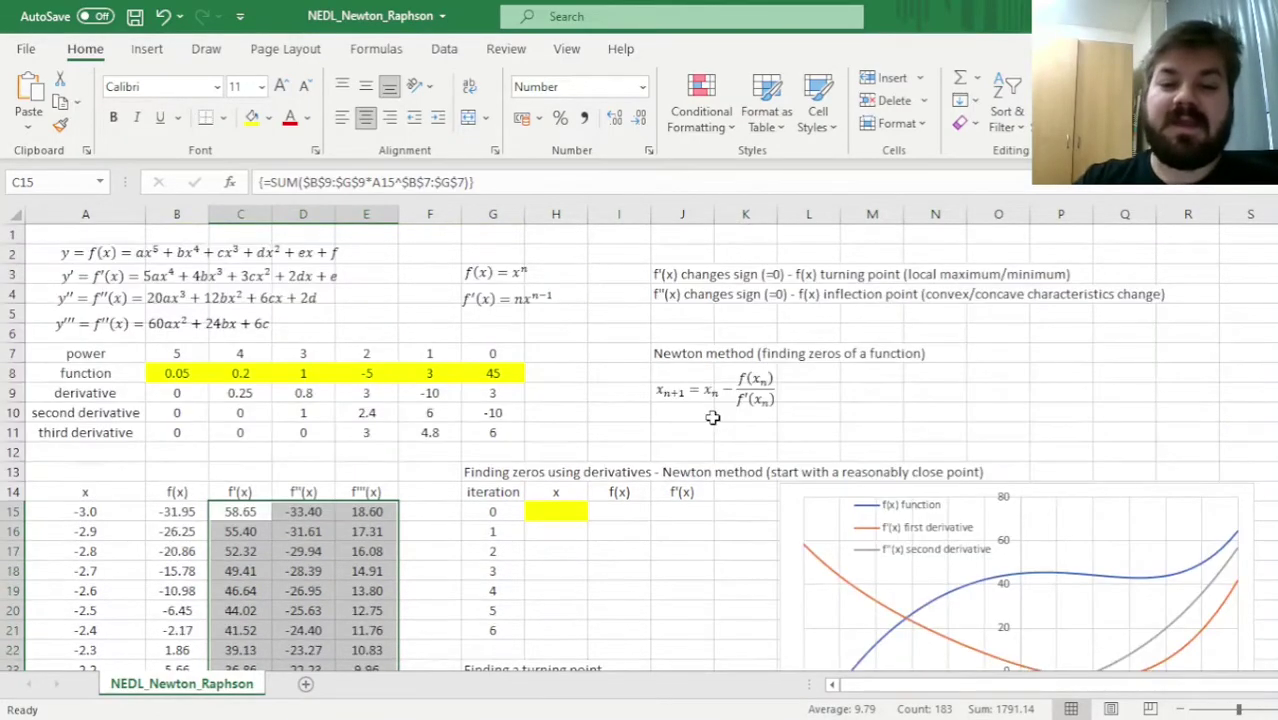
pyautogui.click(578, 374)
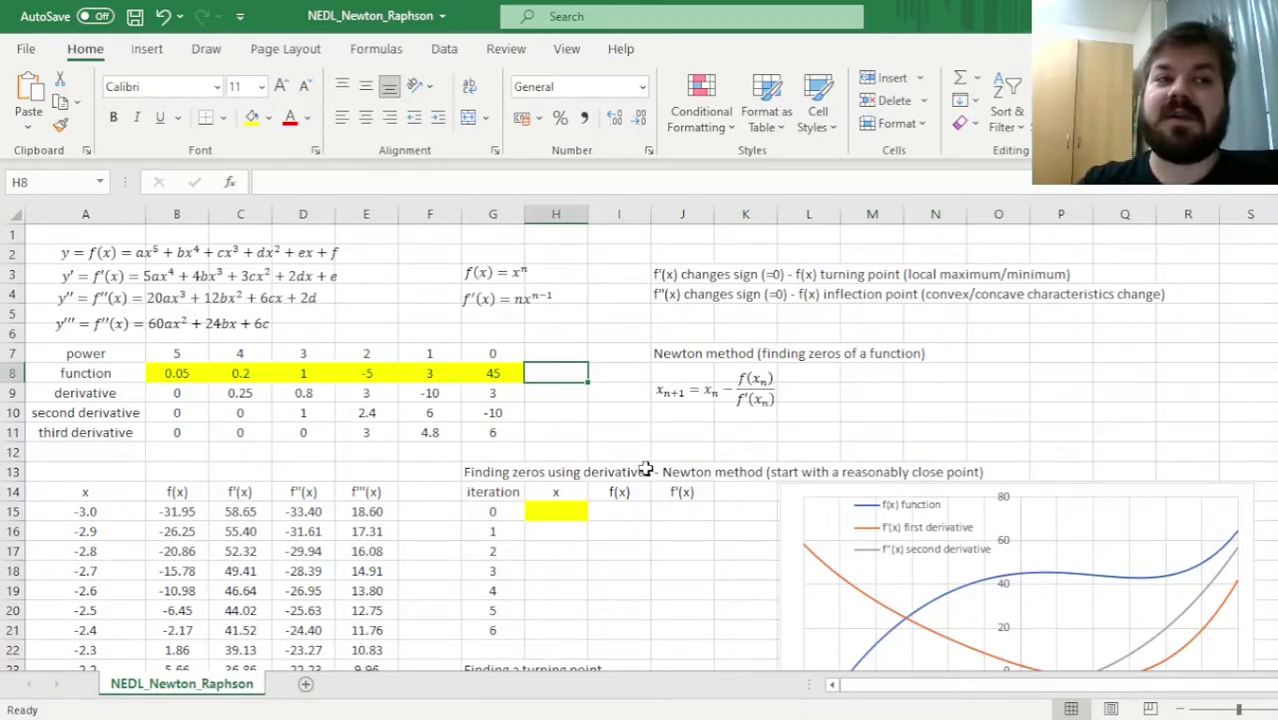
pyautogui.scroll(-2, 630, 413)
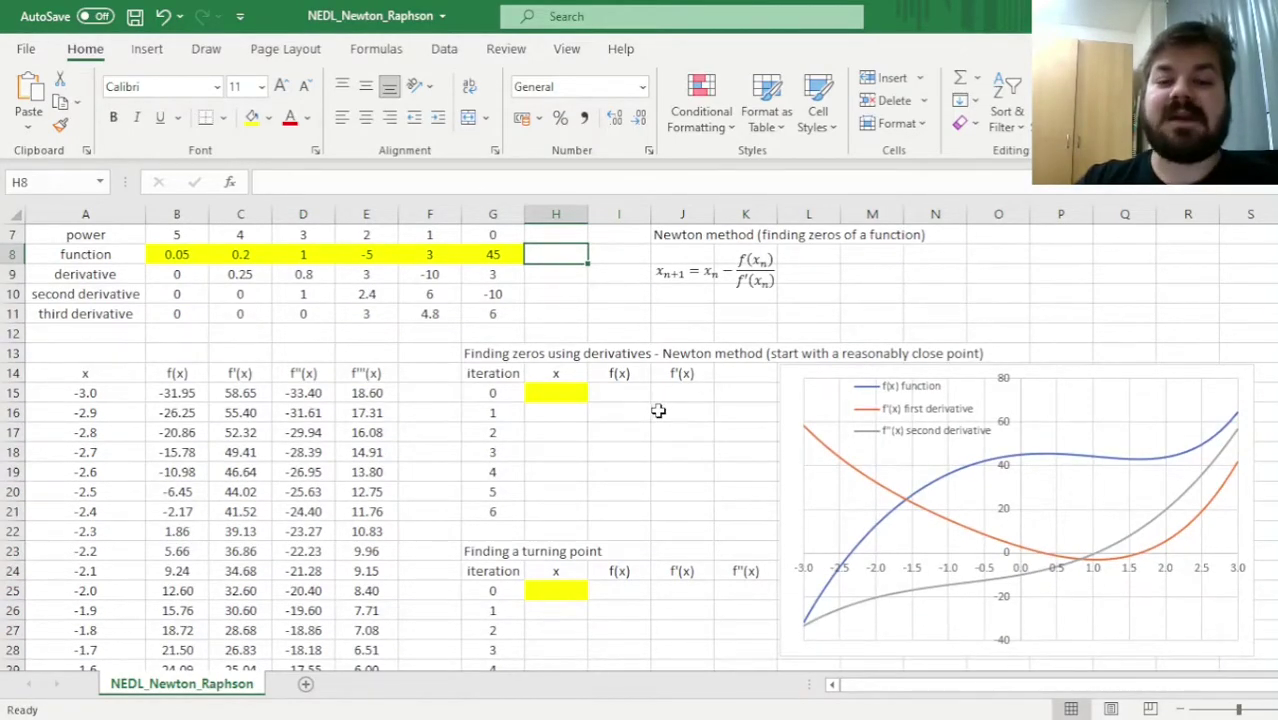
pyautogui.scroll(2, 651, 411)
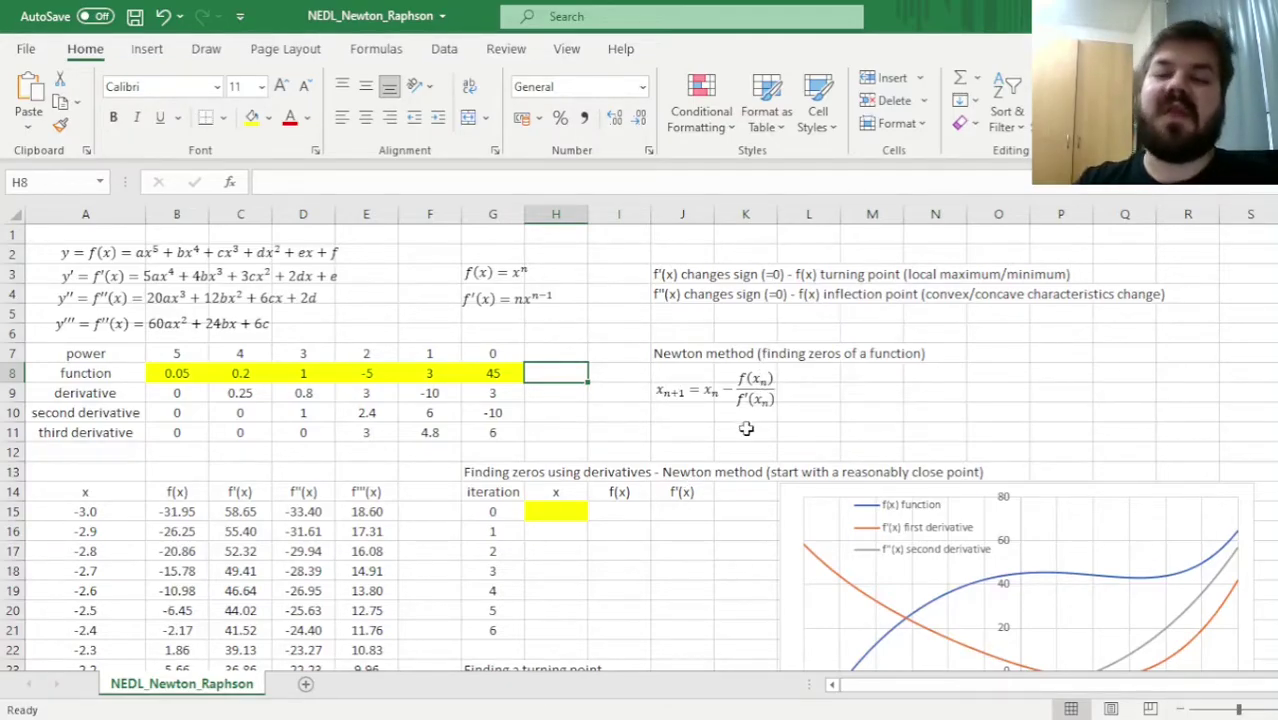
# Set the starting x for iteration 0 of the zero-finding table in H15 to -2.5.
pyautogui.scroll(-3, 707, 403)
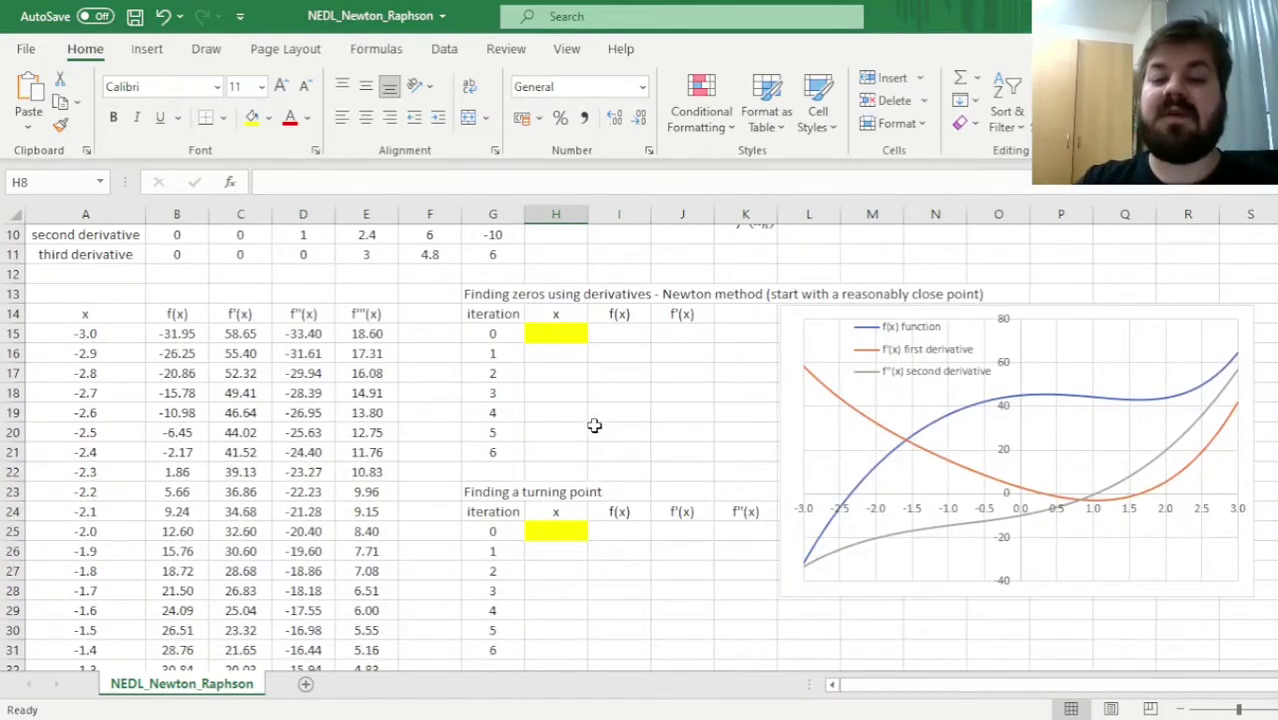
pyautogui.click(576, 334)
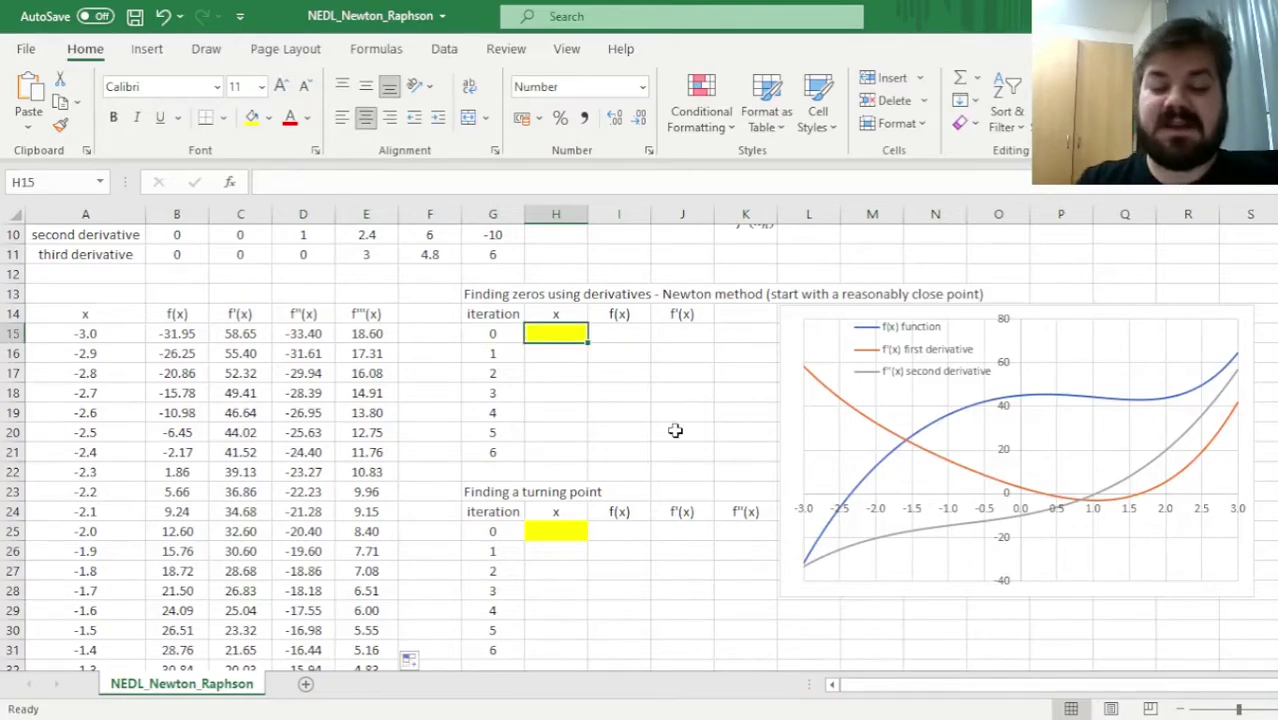
pyautogui.write('-2.5')
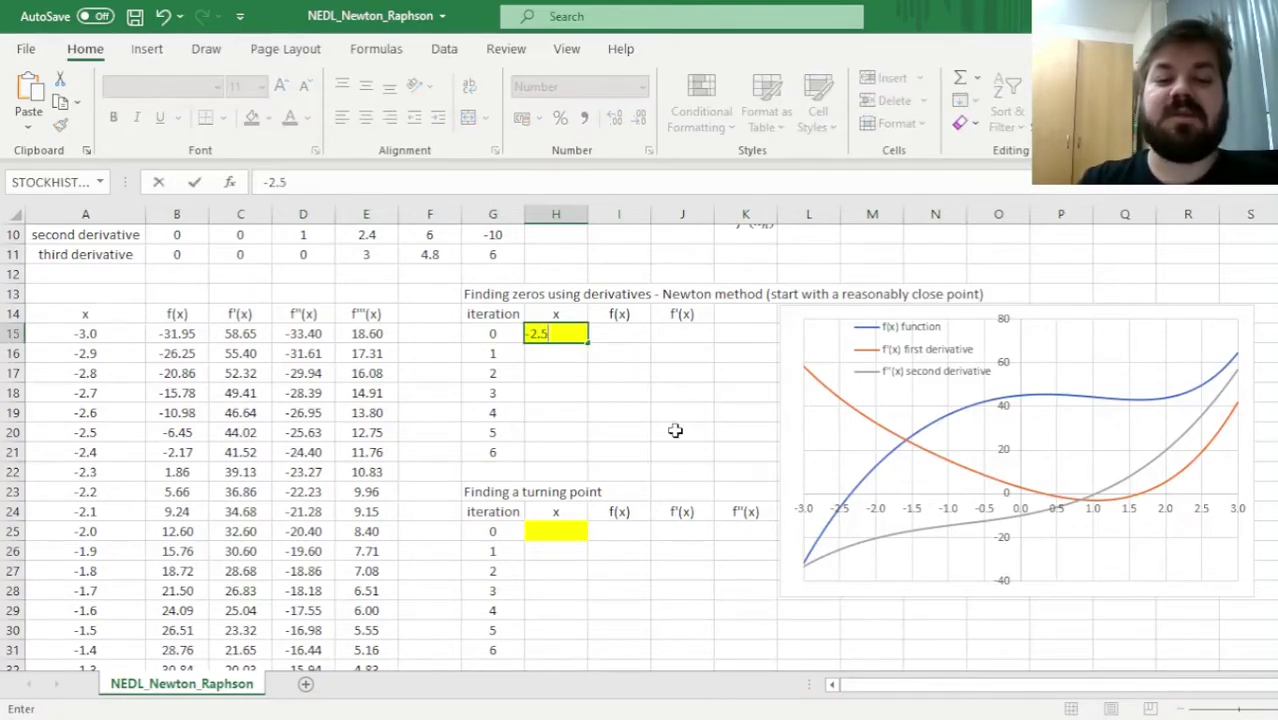
pyautogui.hotkey('ctrl', 'Return')
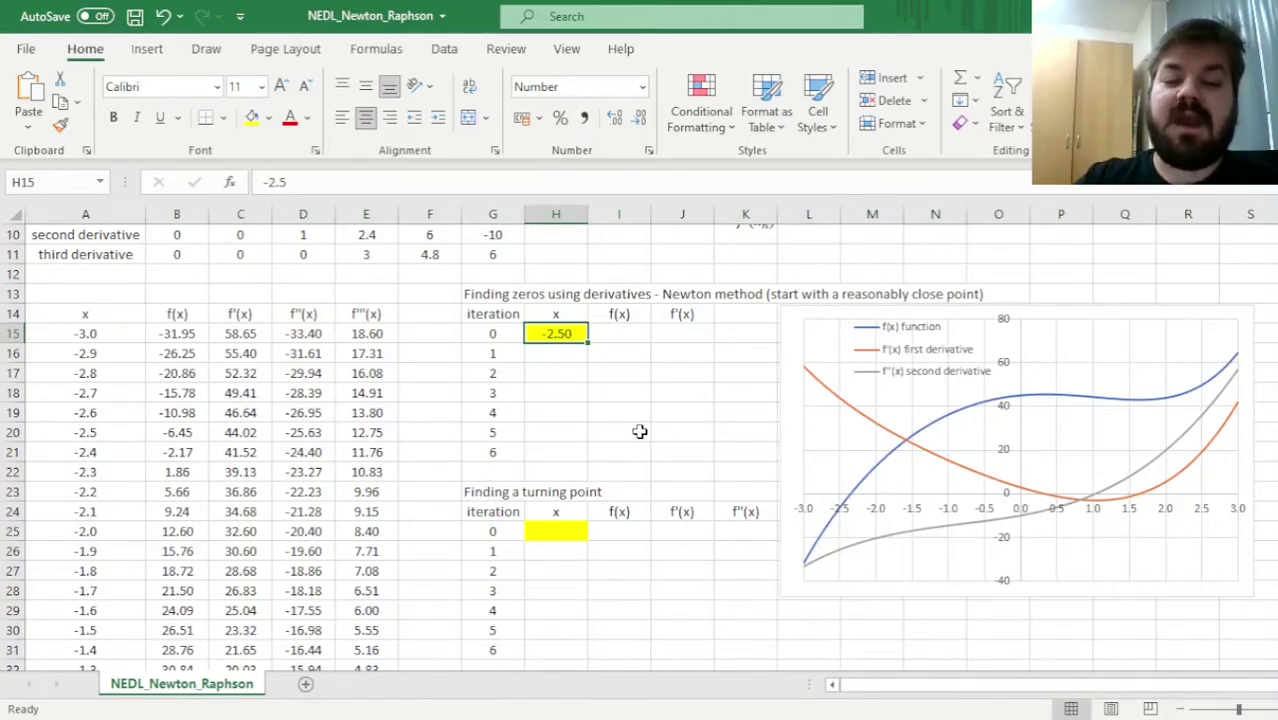
# Copy the f(x) and f'(x) array formulas from B15:C15 into I15:J15 of the zero-finding table and check their references.
pyautogui.click(185, 338)
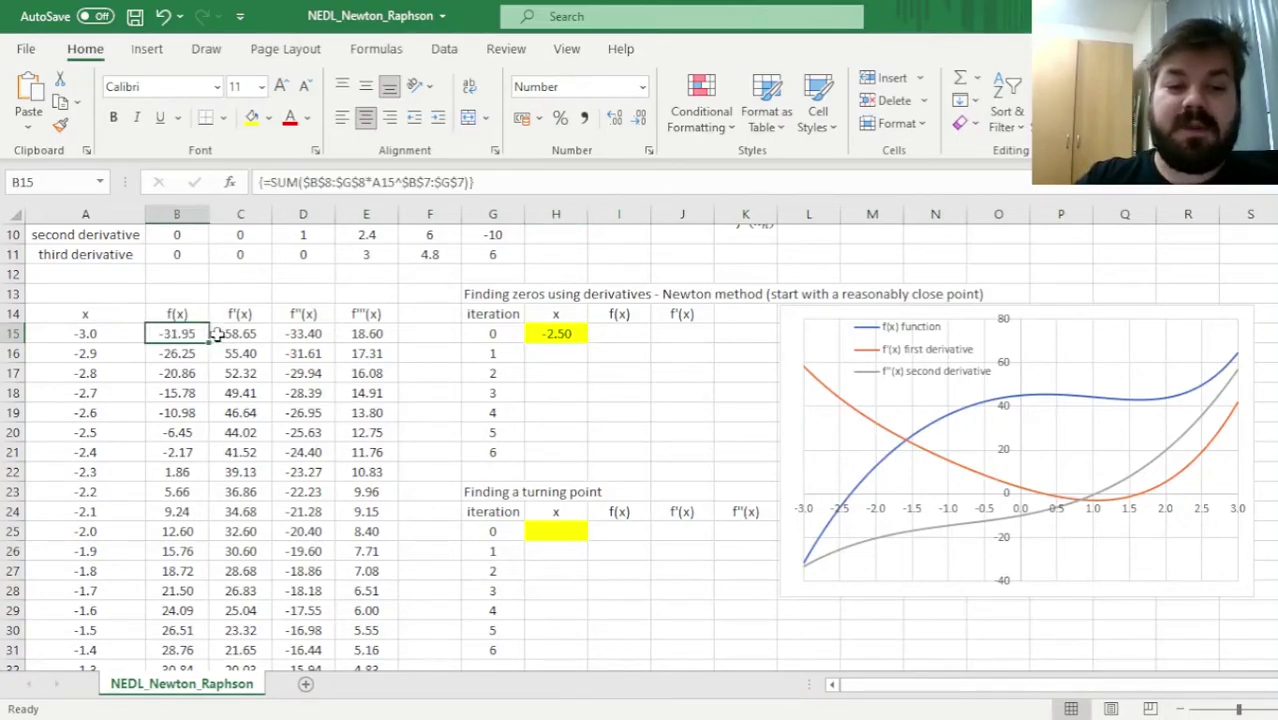
pyautogui.moveTo(215, 336); pyautogui.dragTo(232, 334)
pyautogui.hotkey('ctrl', 'c')
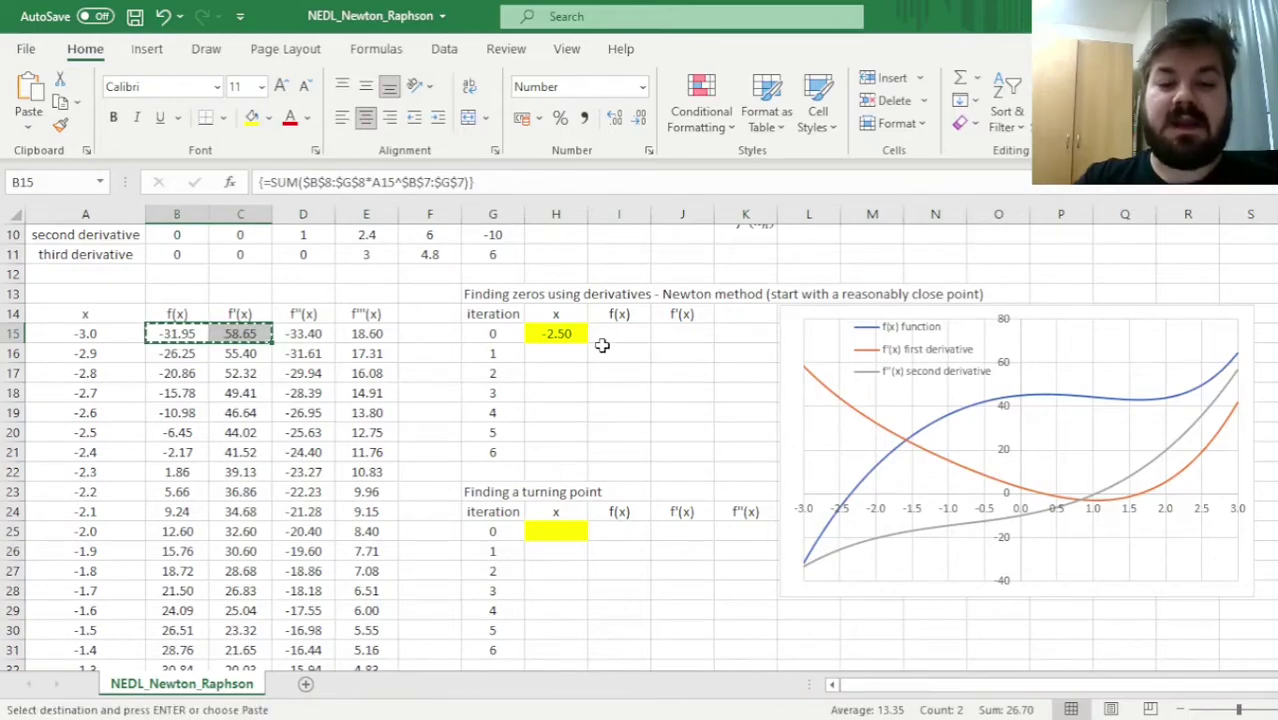
pyautogui.click(615, 340)
pyautogui.hotkey('ctrl', 'v')
pyautogui.click(622, 372)
pyautogui.click(619, 336)
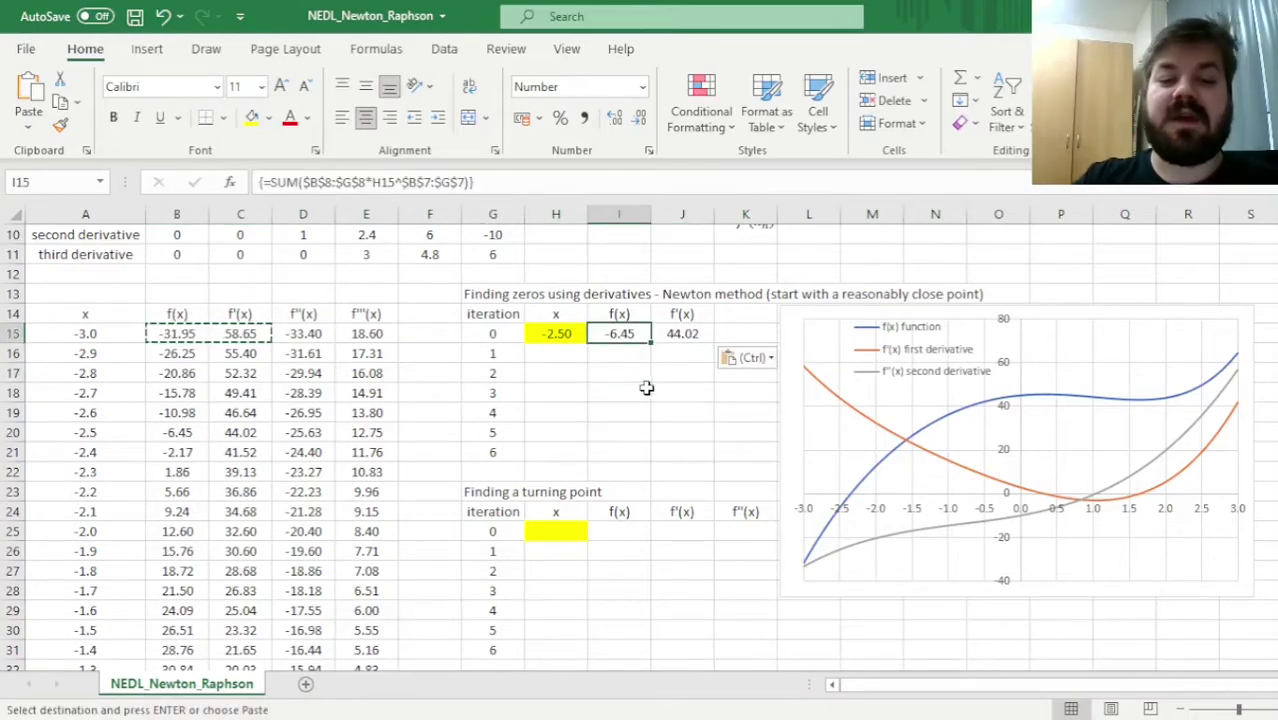
pyautogui.scroll(2, 646, 388)
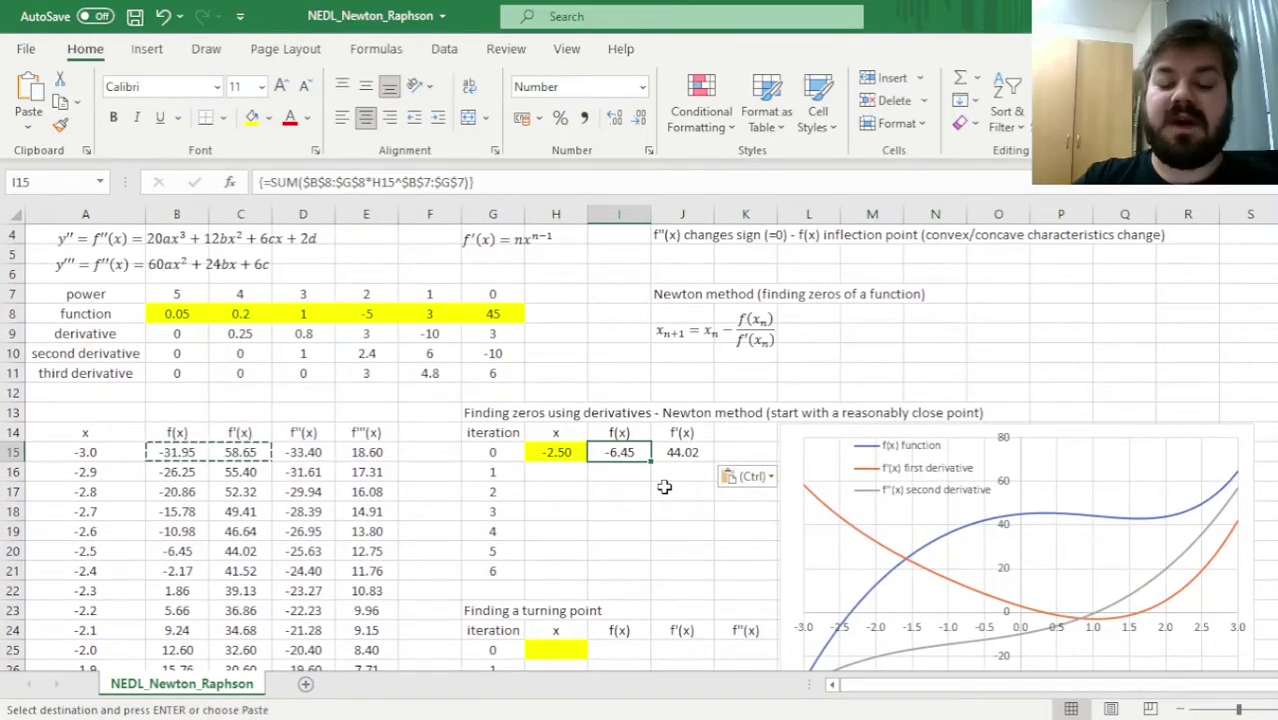
pyautogui.click(679, 455)
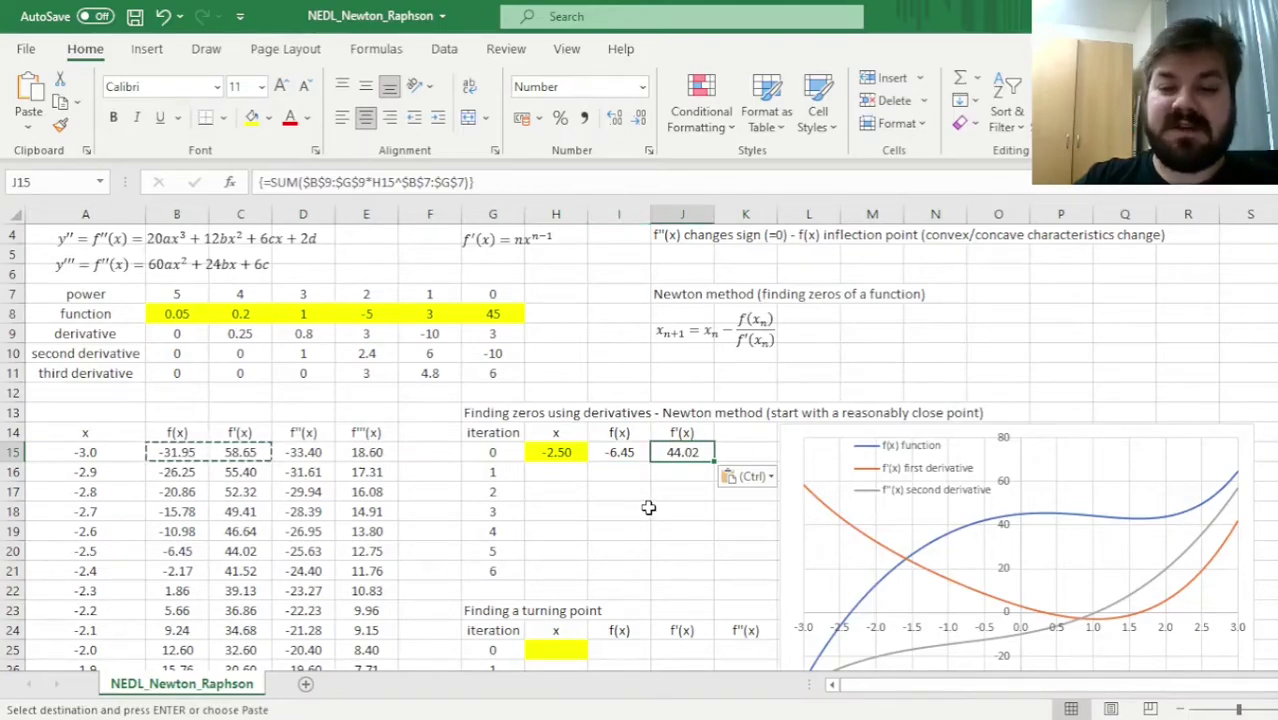
# Enter the Newton step formula =H15 - I15/J15 in H16 for iteration 1 of the zero-finding table.
pyautogui.click(538, 479)
pyautogui.press('Escape')
pyautogui.write('=')
pyautogui.press('Up')
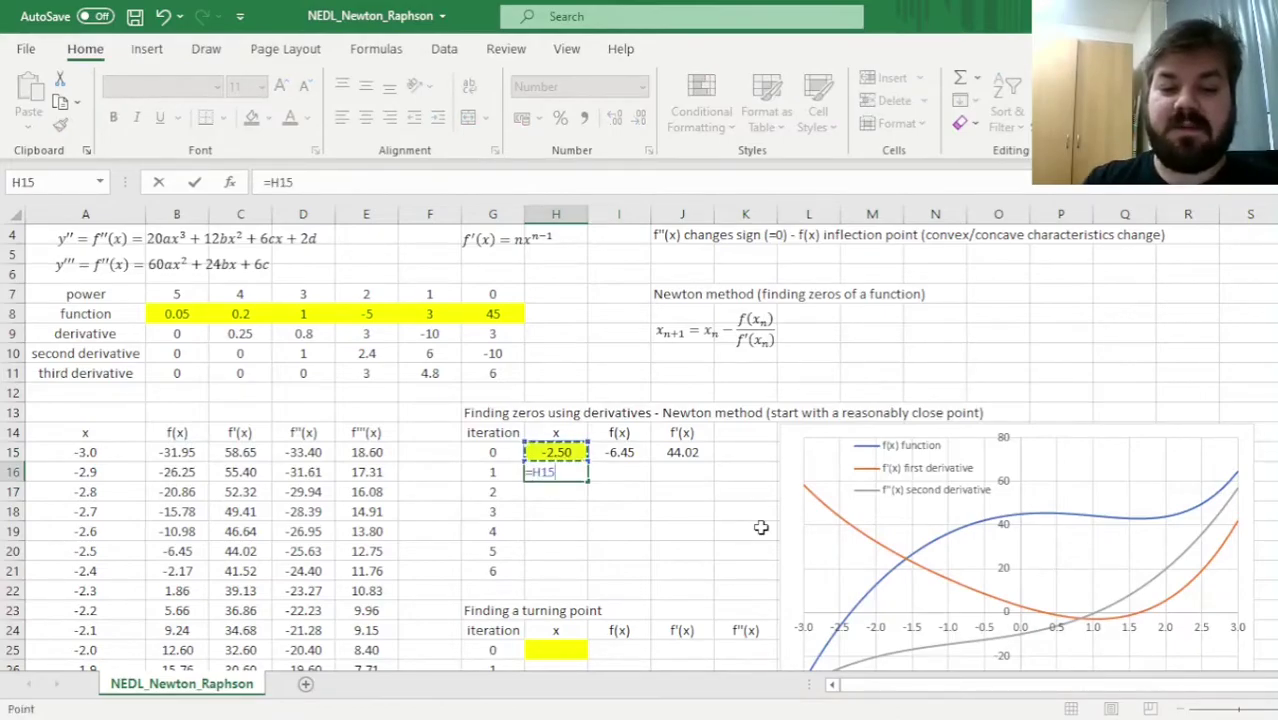
pyautogui.write('-')
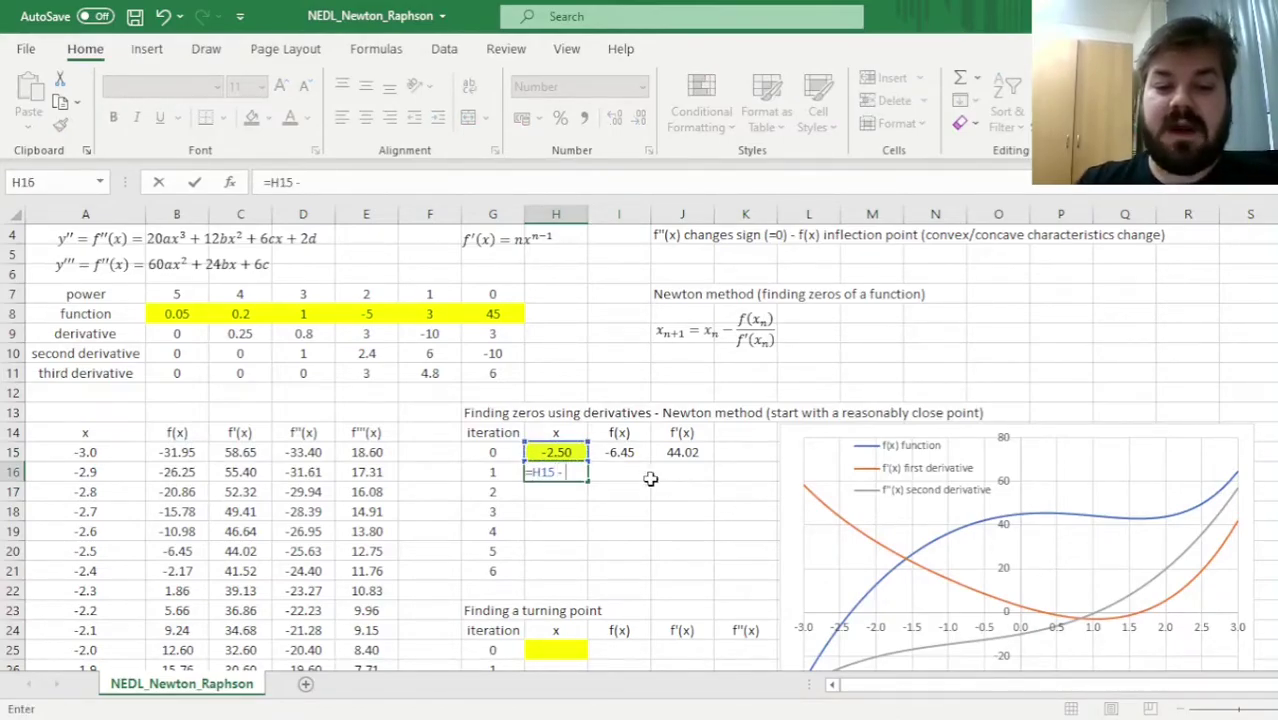
pyautogui.click(617, 454)
pyautogui.write('/')
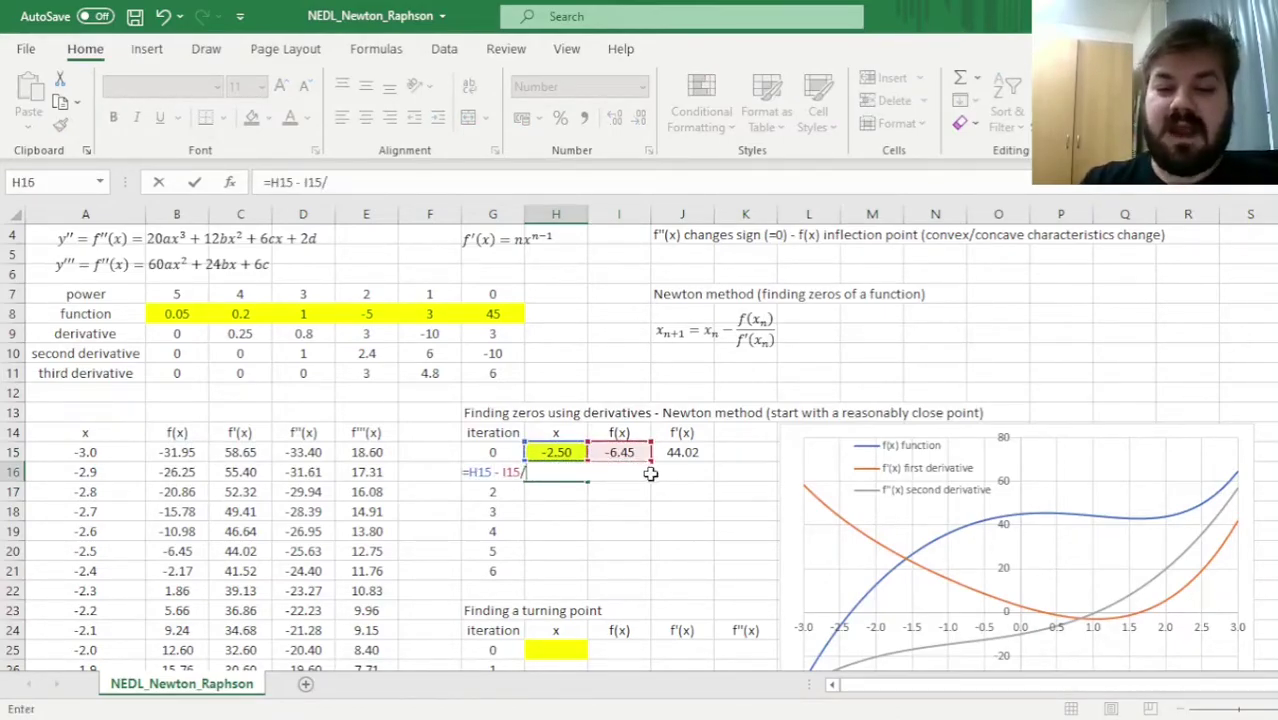
pyautogui.click(688, 452)
pyautogui.press('Return')
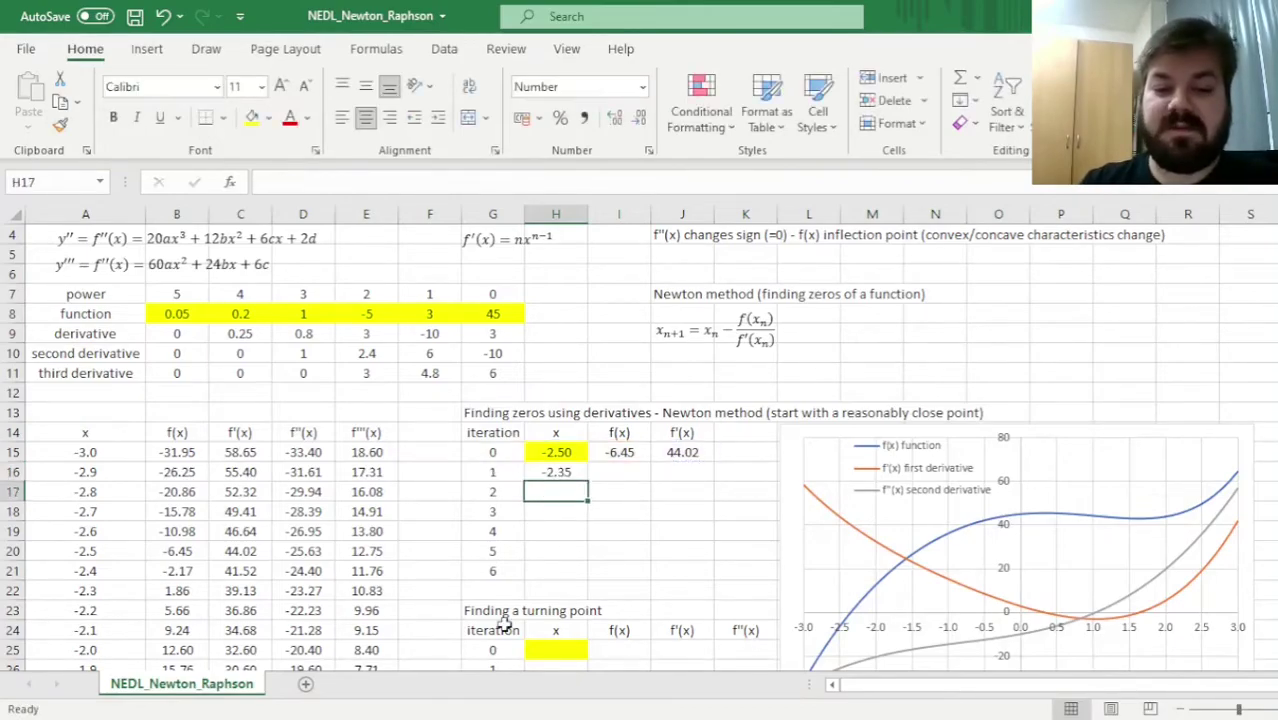
pyautogui.press('Up')
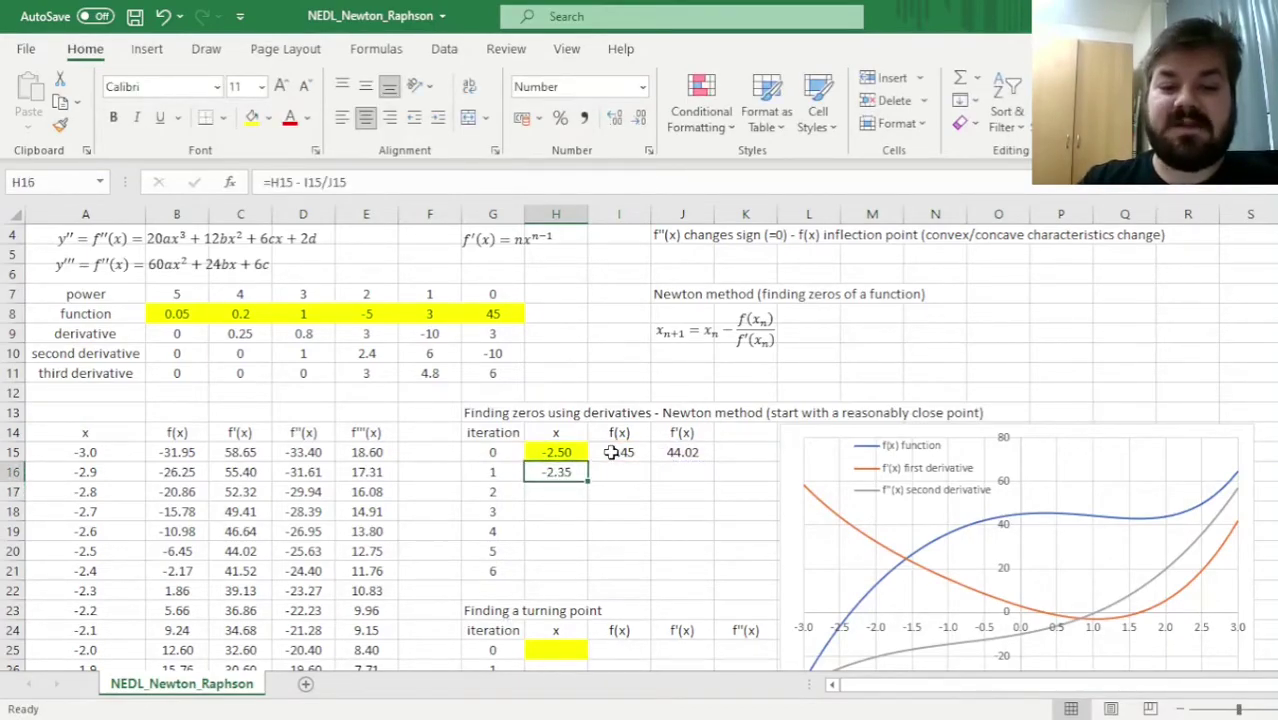
# Extend the x, f(x) and f'(x) formulas of the zero-finding table down to iteration 6 in row 21.
pyautogui.moveTo(618, 452); pyautogui.dragTo(714, 484)
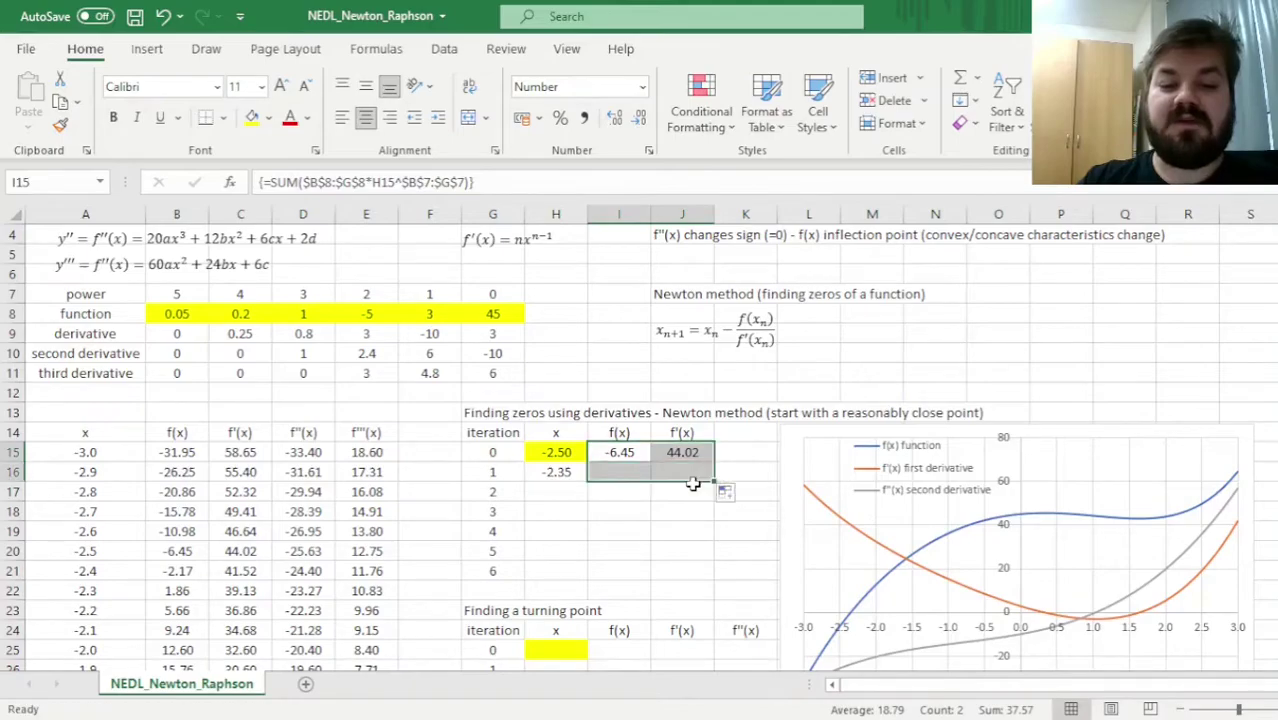
pyautogui.moveTo(556, 472); pyautogui.dragTo(714, 572)
pyautogui.click(440, 472)
# Examine how x and f(x) develop over the first iterations of the zero-finding table.
pyautogui.scroll(-1, 463, 437)
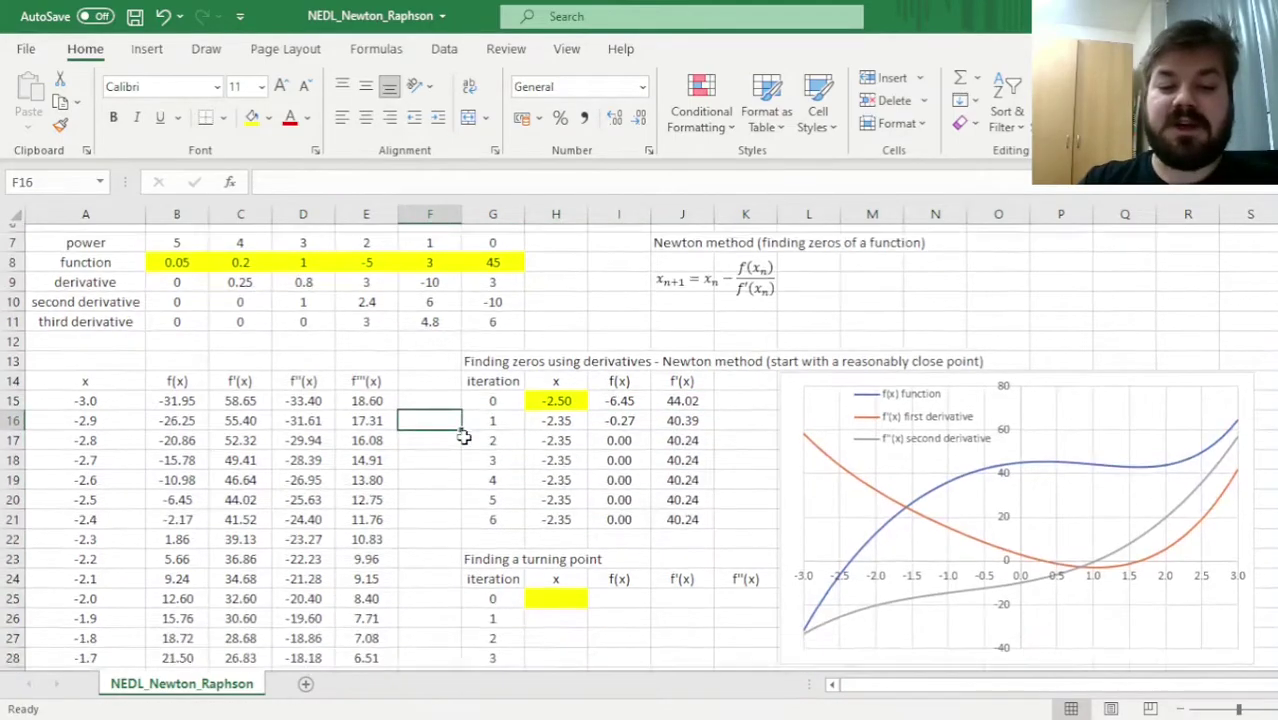
pyautogui.click(628, 398)
pyautogui.click(620, 413)
pyautogui.click(620, 432)
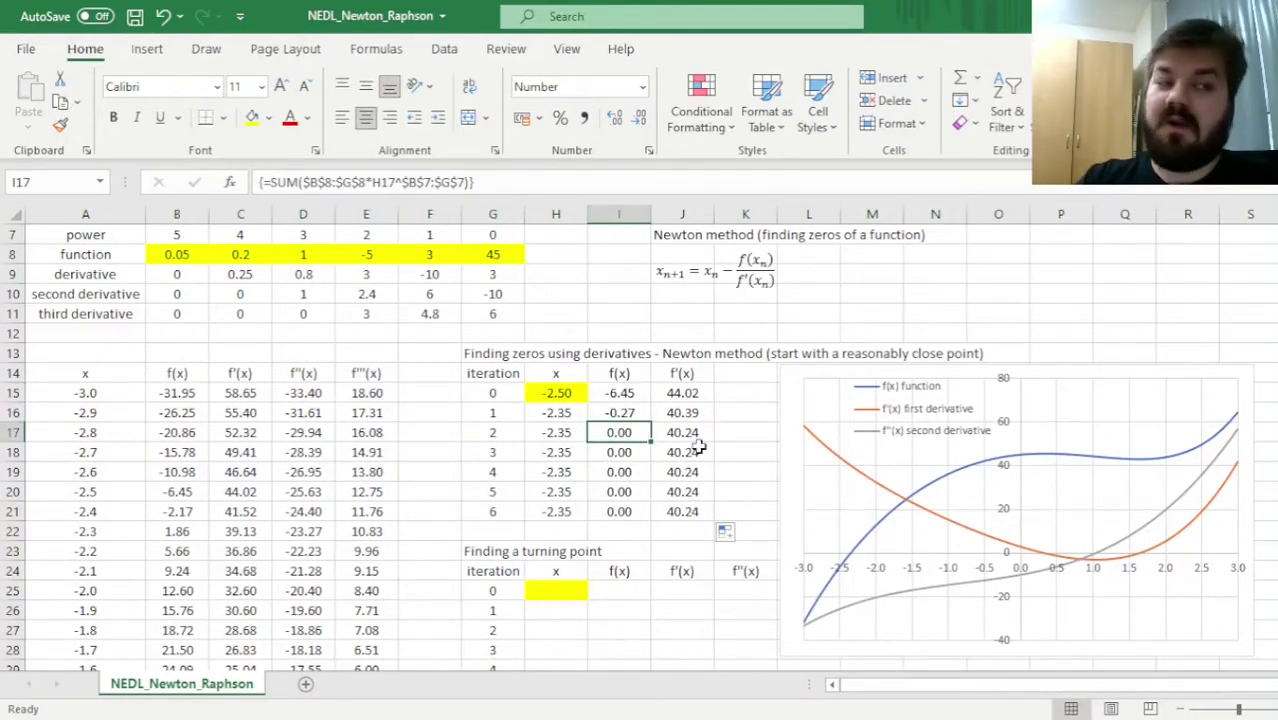
pyautogui.click(553, 435)
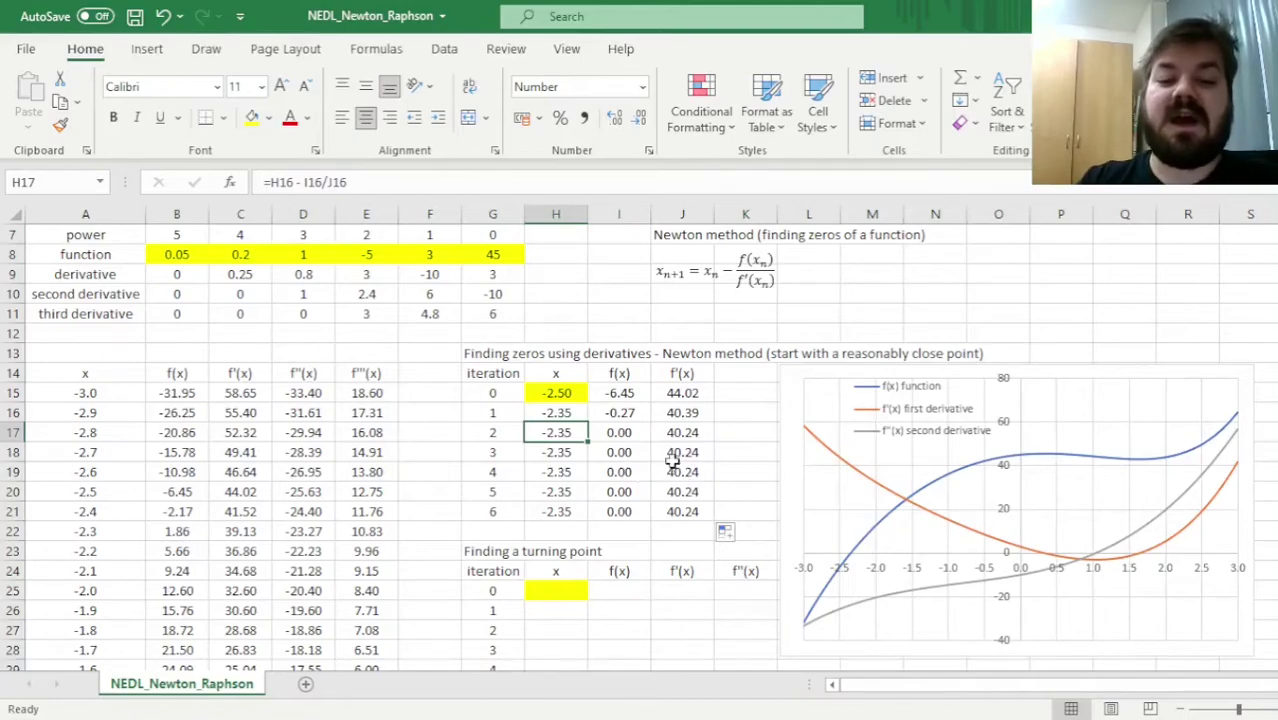
pyautogui.click(632, 436)
pyautogui.scroll(-2, 745, 435)
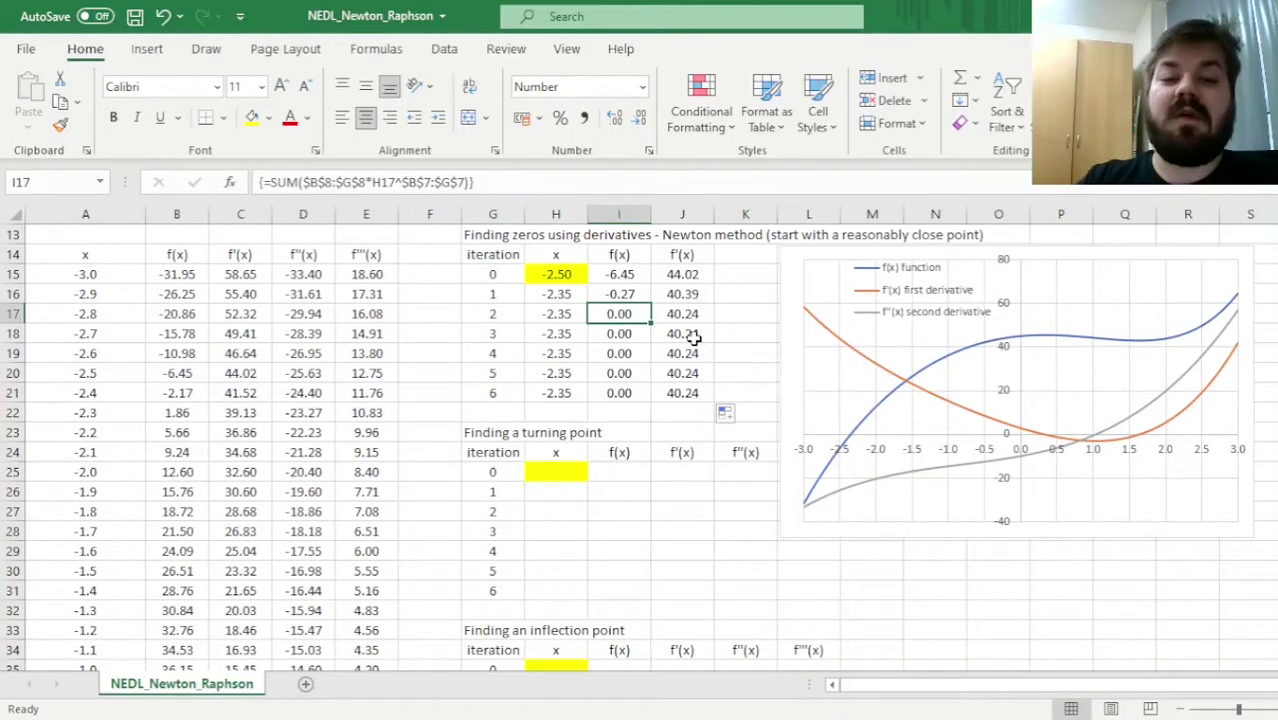
# Show the iteration 6 values of x and f(x) in H21:I21 with six decimal places and inspect both cells.
pyautogui.click(567, 396)
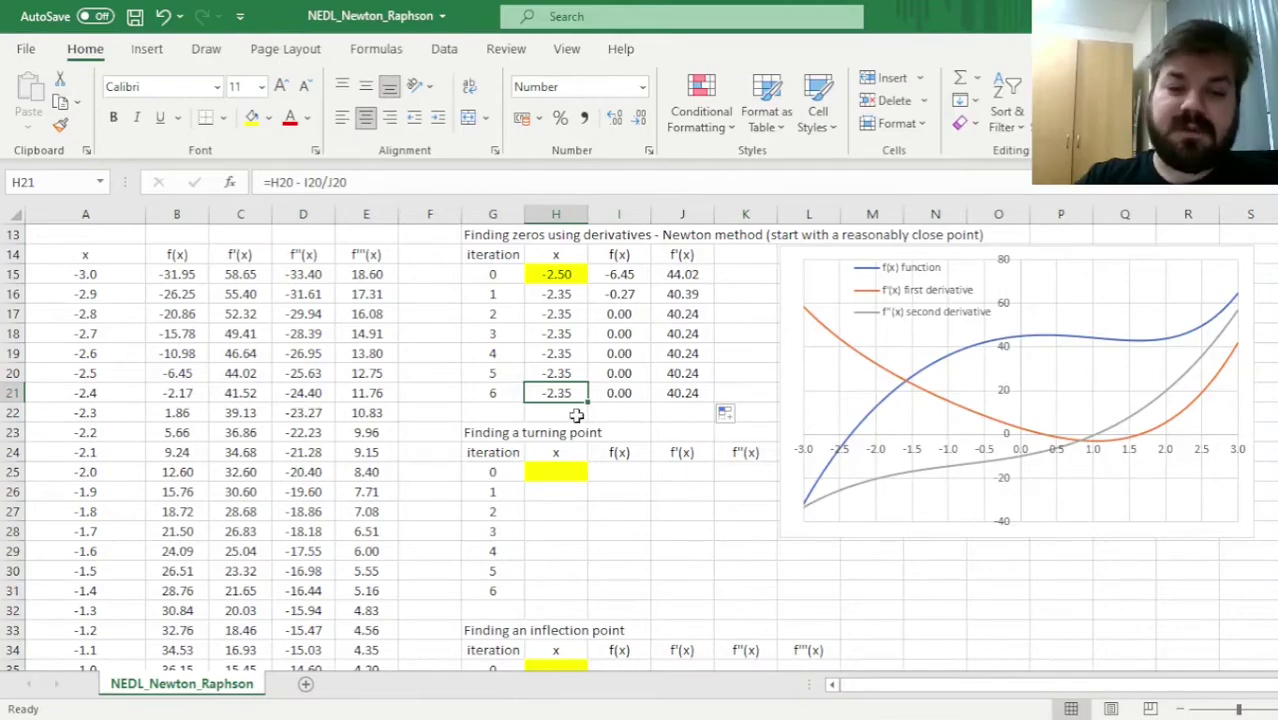
pyautogui.moveTo(607, 392); pyautogui.dragTo(580, 396)
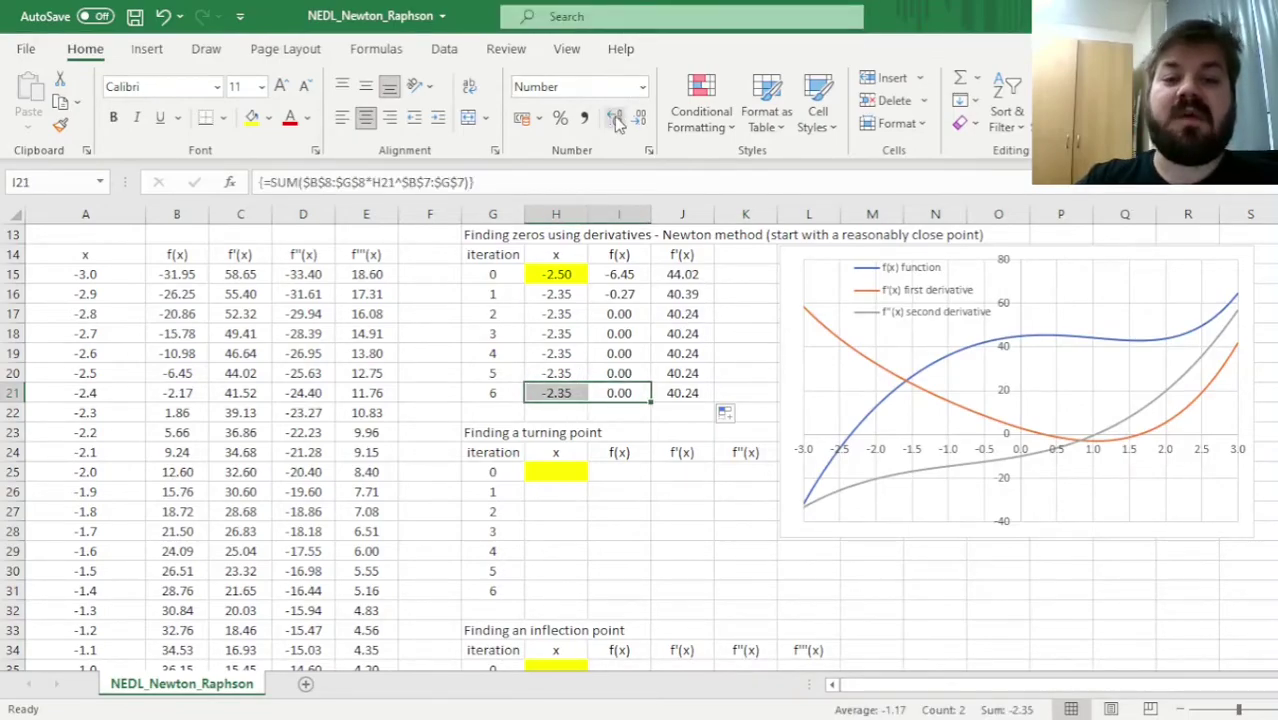
pyautogui.click(617, 120)
pyautogui.click(617, 120)
pyautogui.click(617, 120)
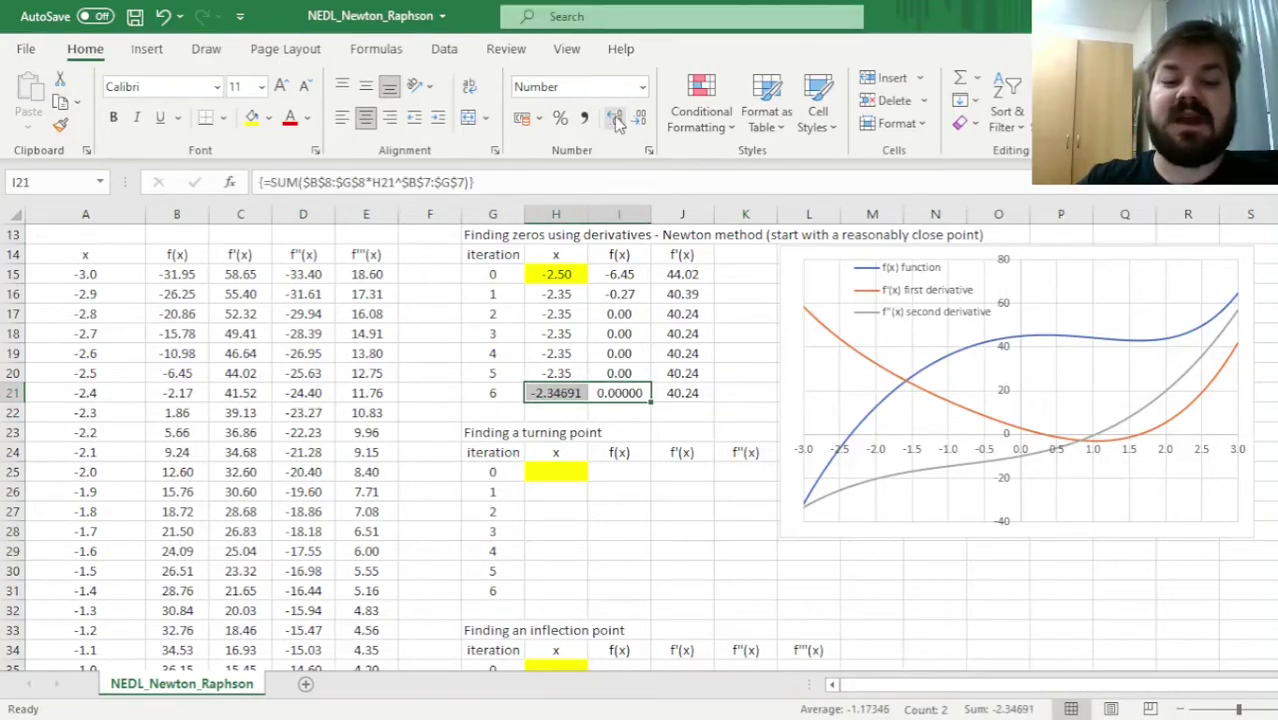
pyautogui.click(617, 120)
pyautogui.click(630, 393)
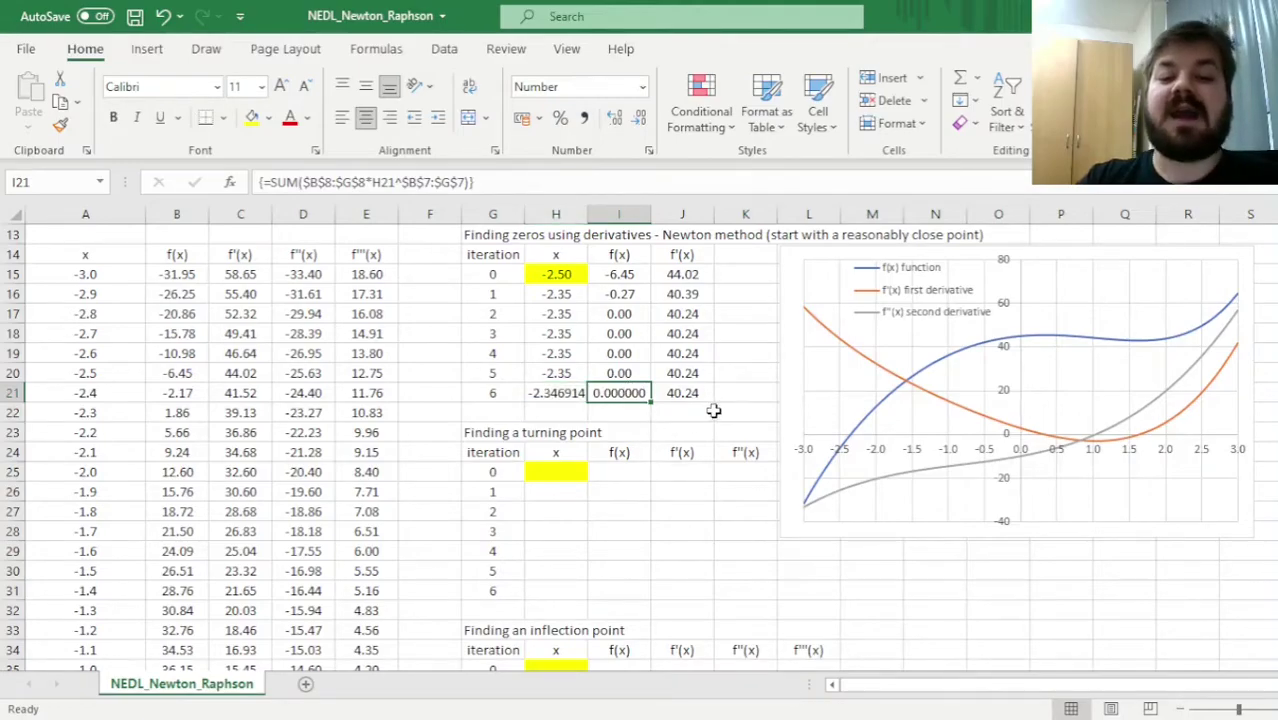
pyautogui.click(568, 396)
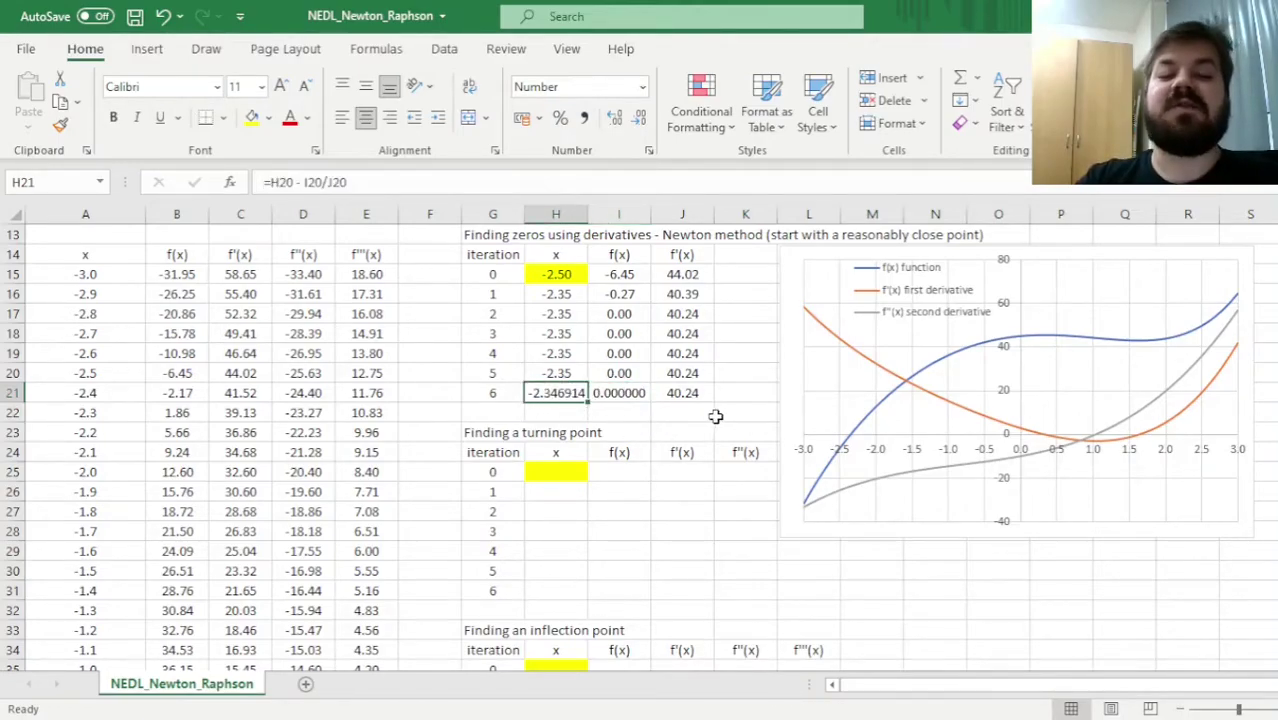
pyautogui.click(638, 394)
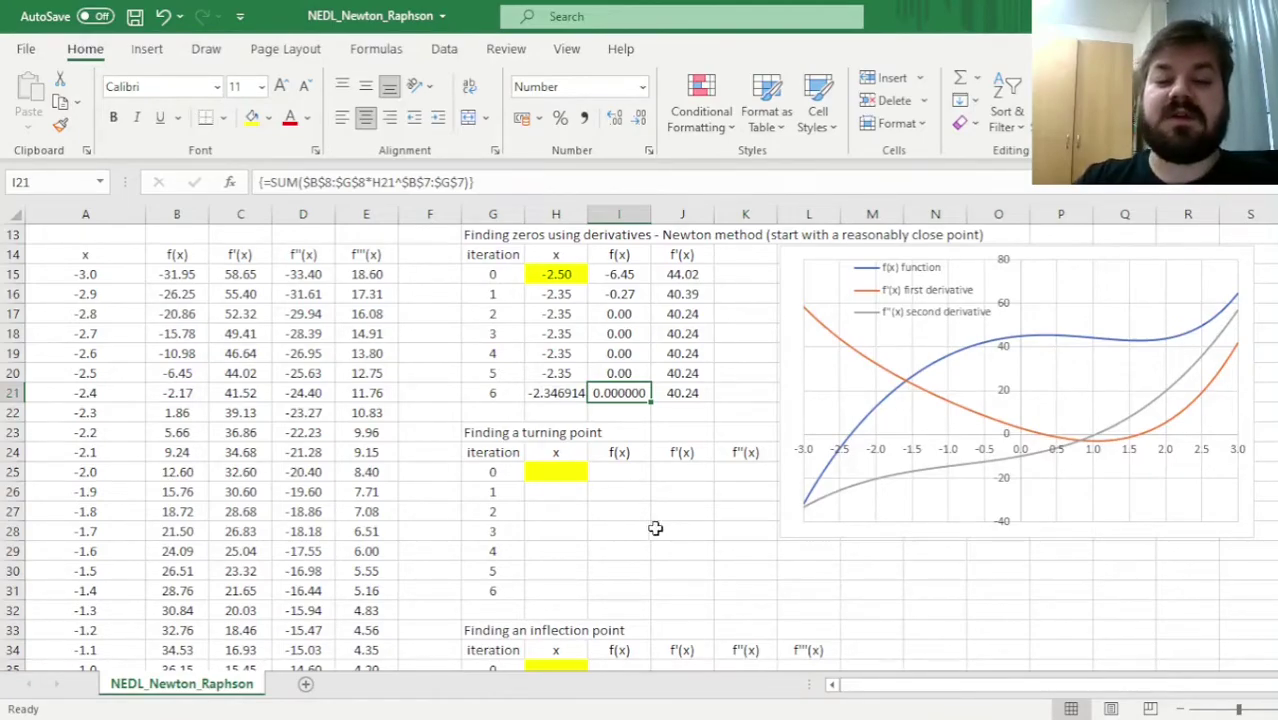
# Set the starting x for iteration 0 of the turning point table in H25 to 0.5.
pyautogui.scroll(4, 648, 540)
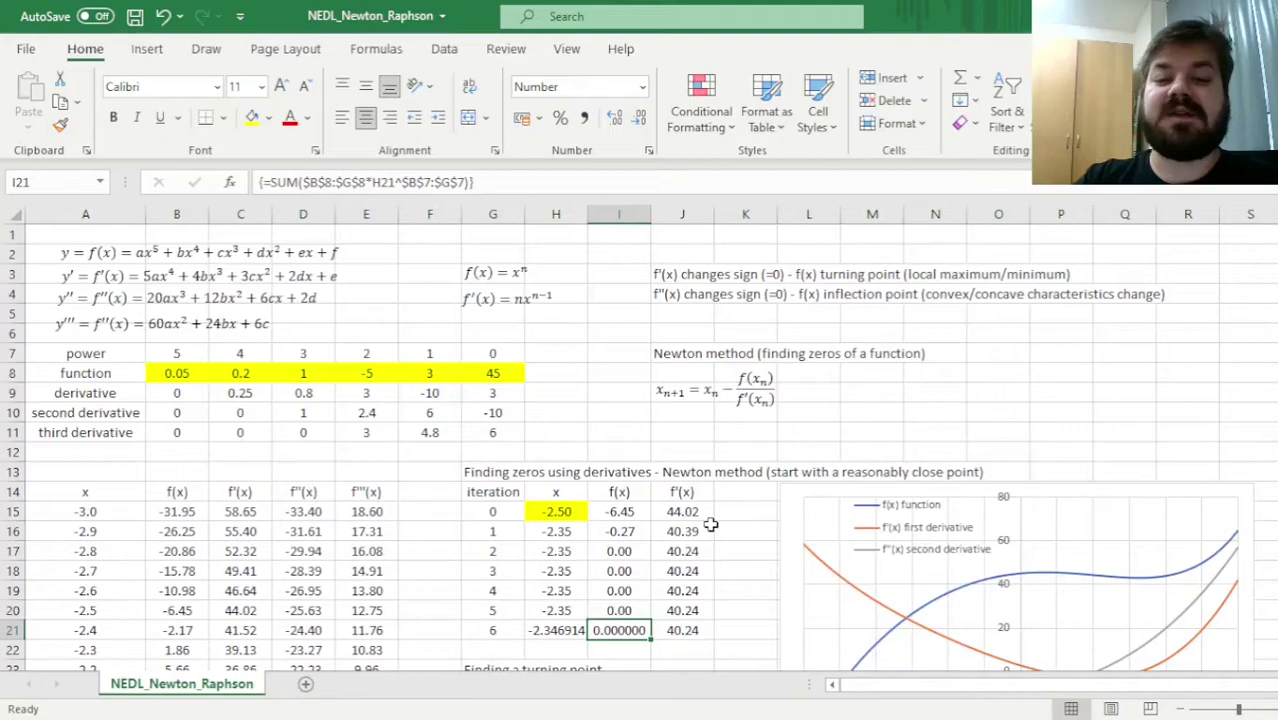
pyautogui.scroll(-4, 740, 527)
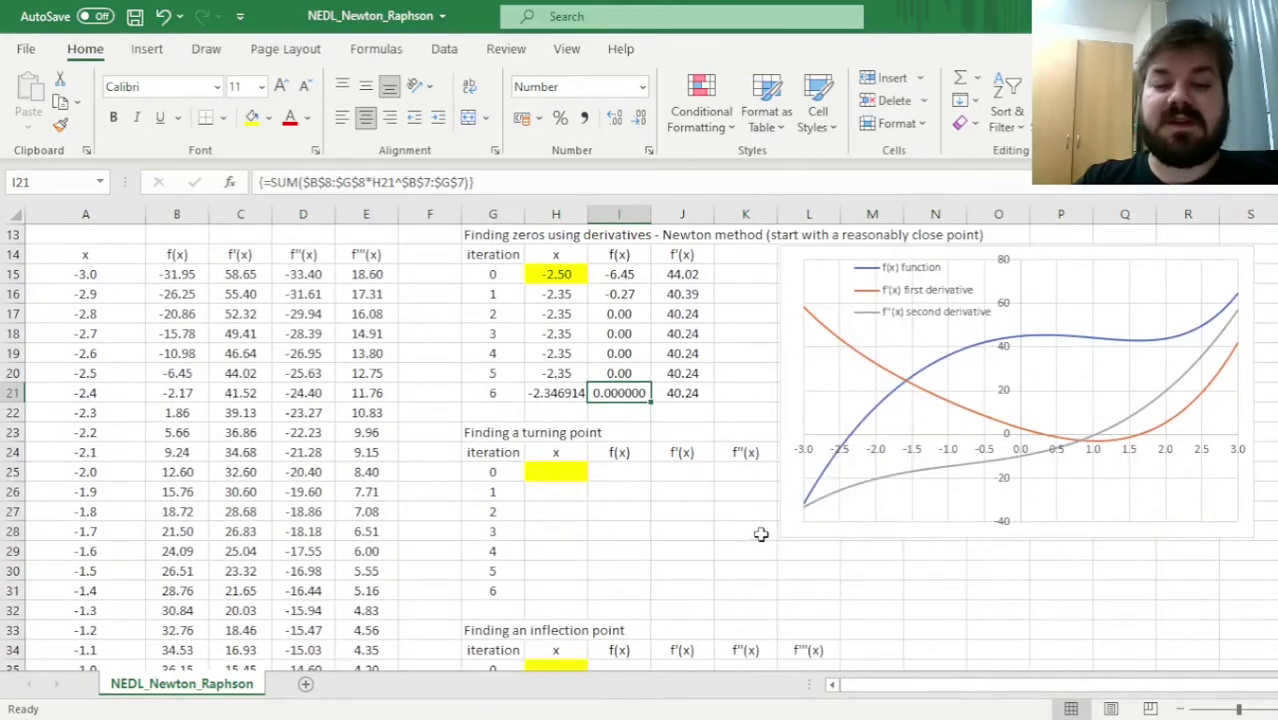
pyautogui.scroll(-1, 672, 530)
pyautogui.scroll(1, 665, 500)
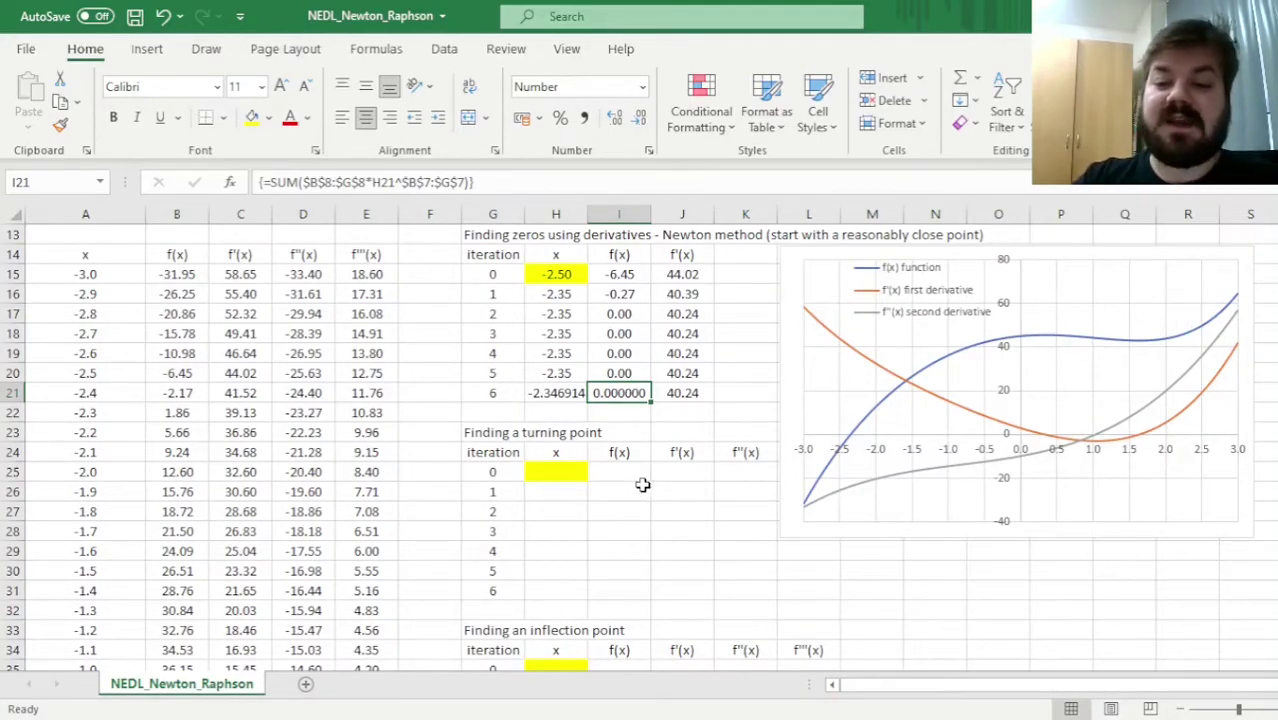
pyautogui.click(558, 474)
pyautogui.write('0.5')
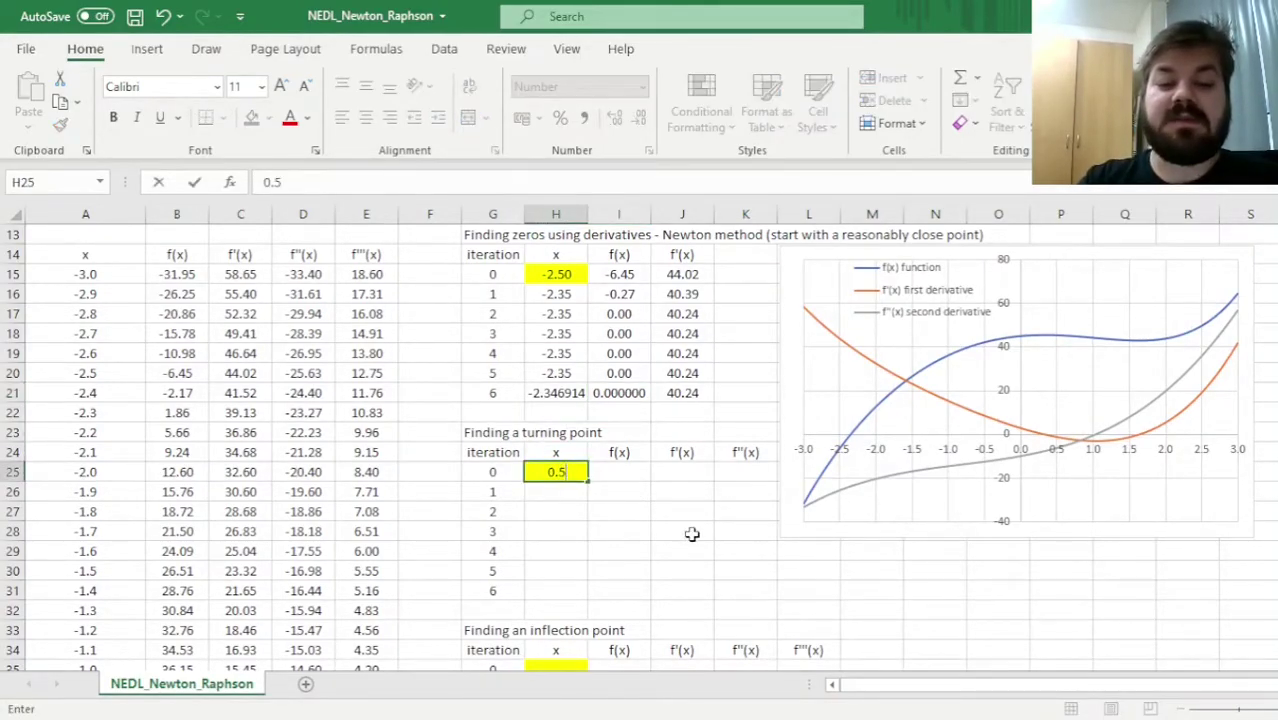
pyautogui.press('Return')
pyautogui.press('Up')
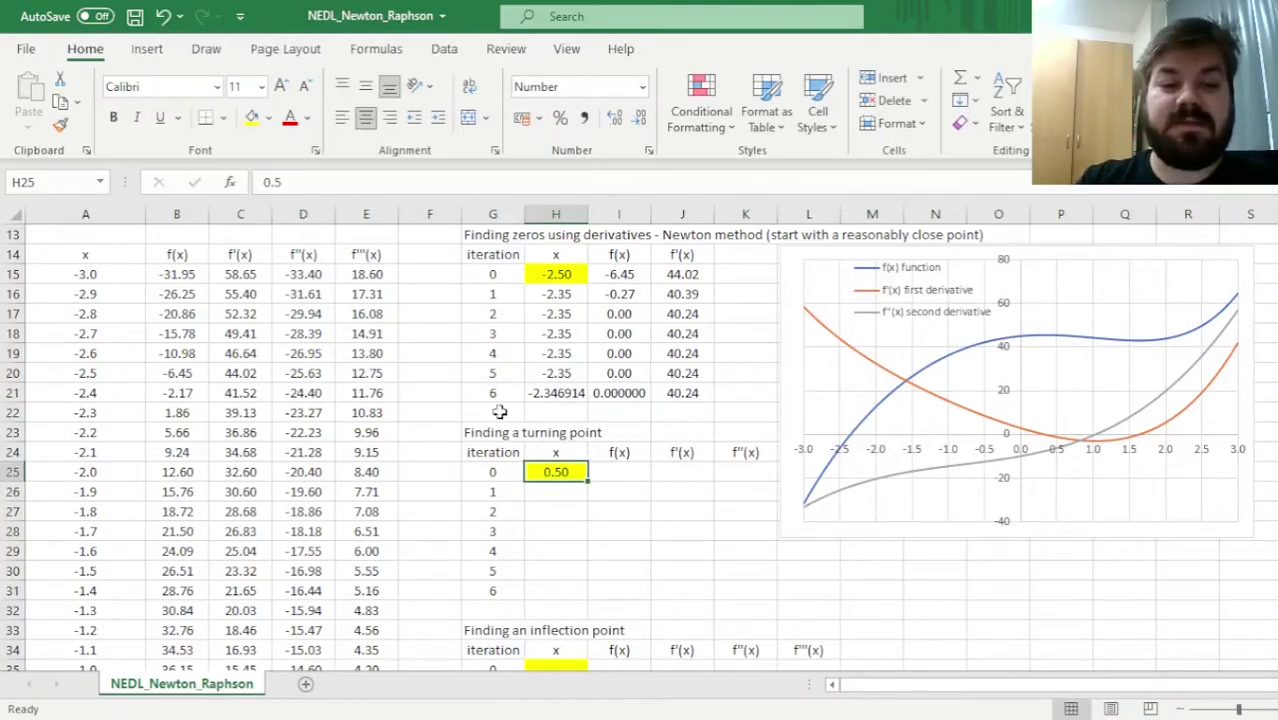
# Copy the f(x), f'(x) and f''(x) array formulas from B15:D15 into I25:K25 of the turning point table.
pyautogui.moveTo(244, 276); pyautogui.dragTo(335, 275)
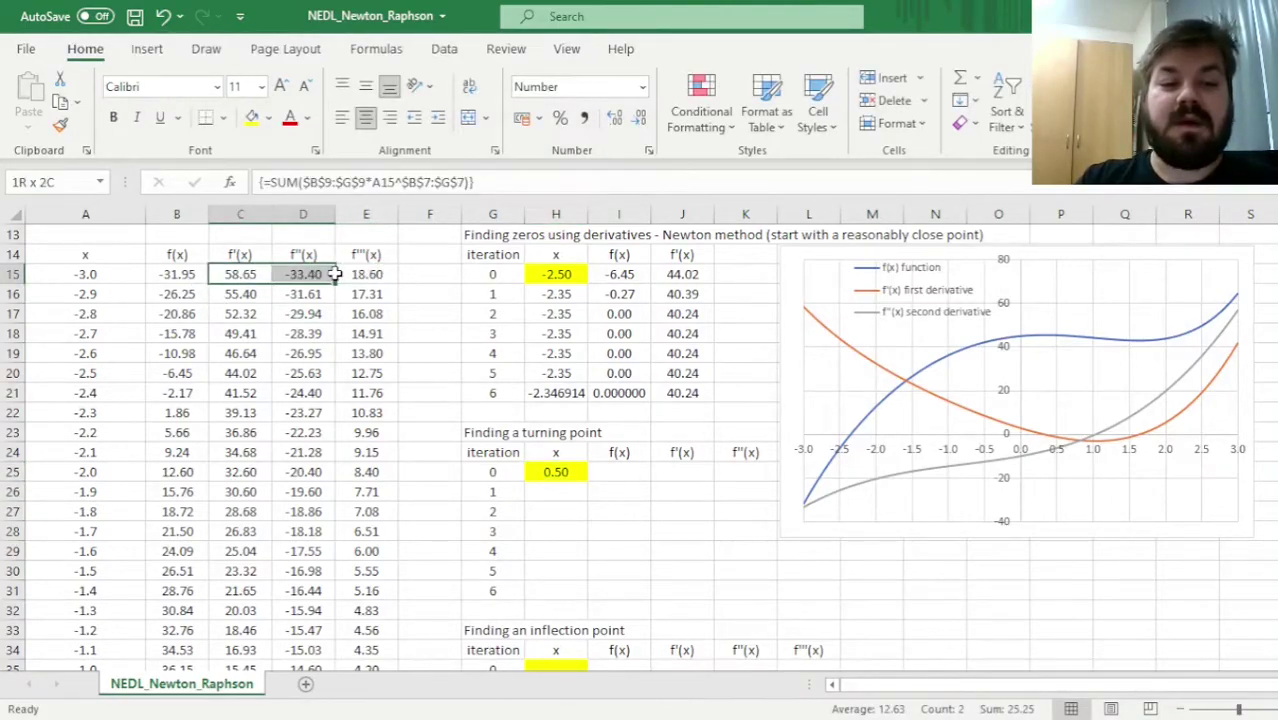
pyautogui.moveTo(177, 273); pyautogui.dragTo(326, 276)
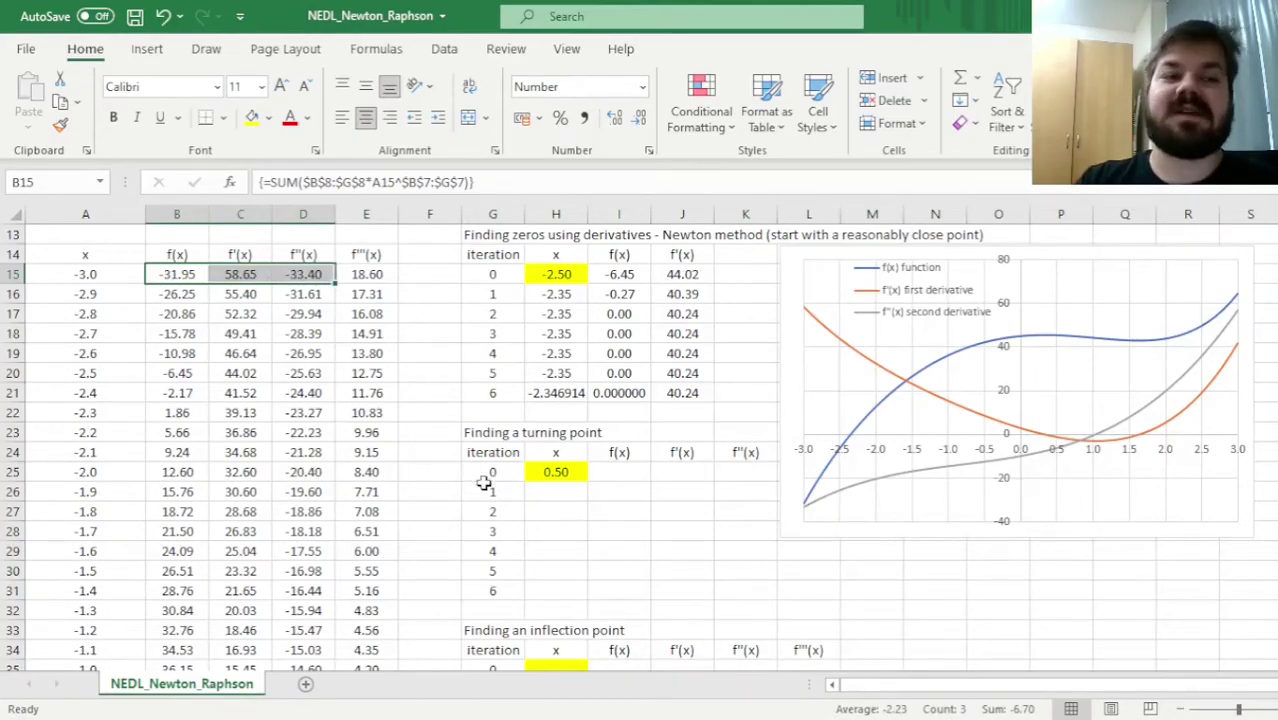
pyautogui.hotkey('ctrl', 'c')
pyautogui.click(619, 473)
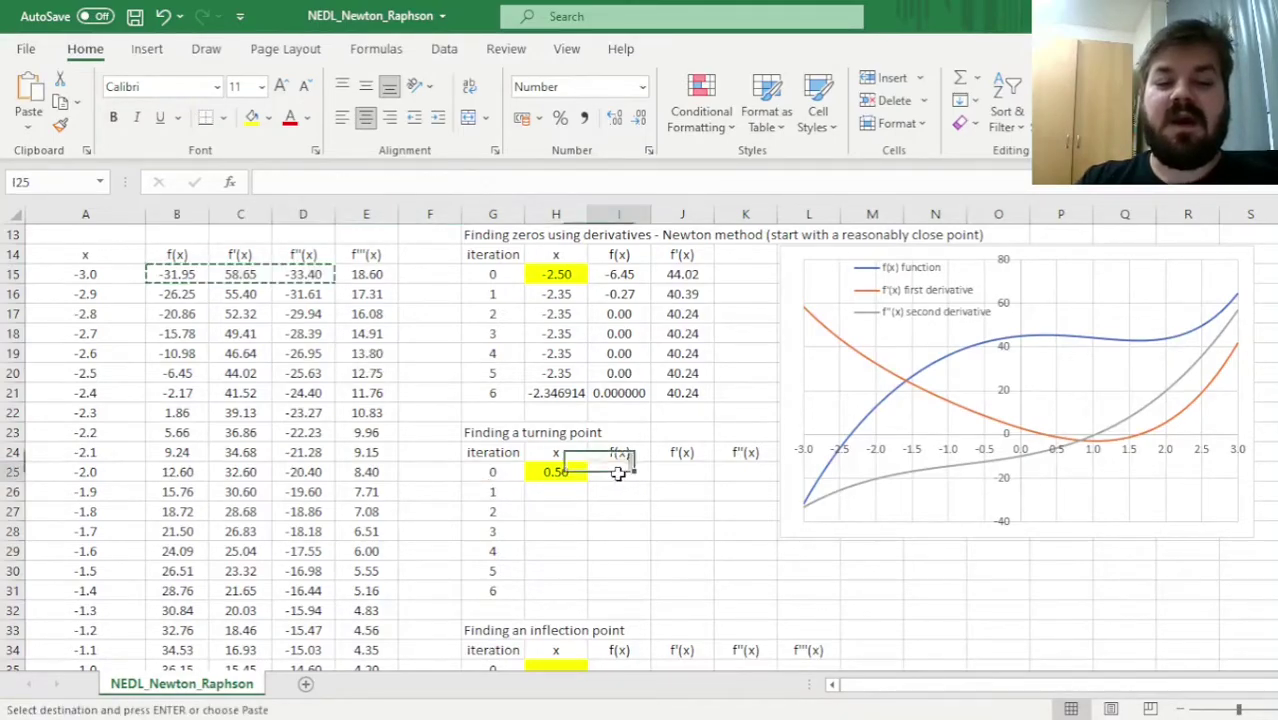
pyautogui.hotkey('ctrl', 'v')
# Enter the Newton update formula =H25 - J25/K25 for the iteration 1 x in H26 of the turning point table.
pyautogui.click(562, 490)
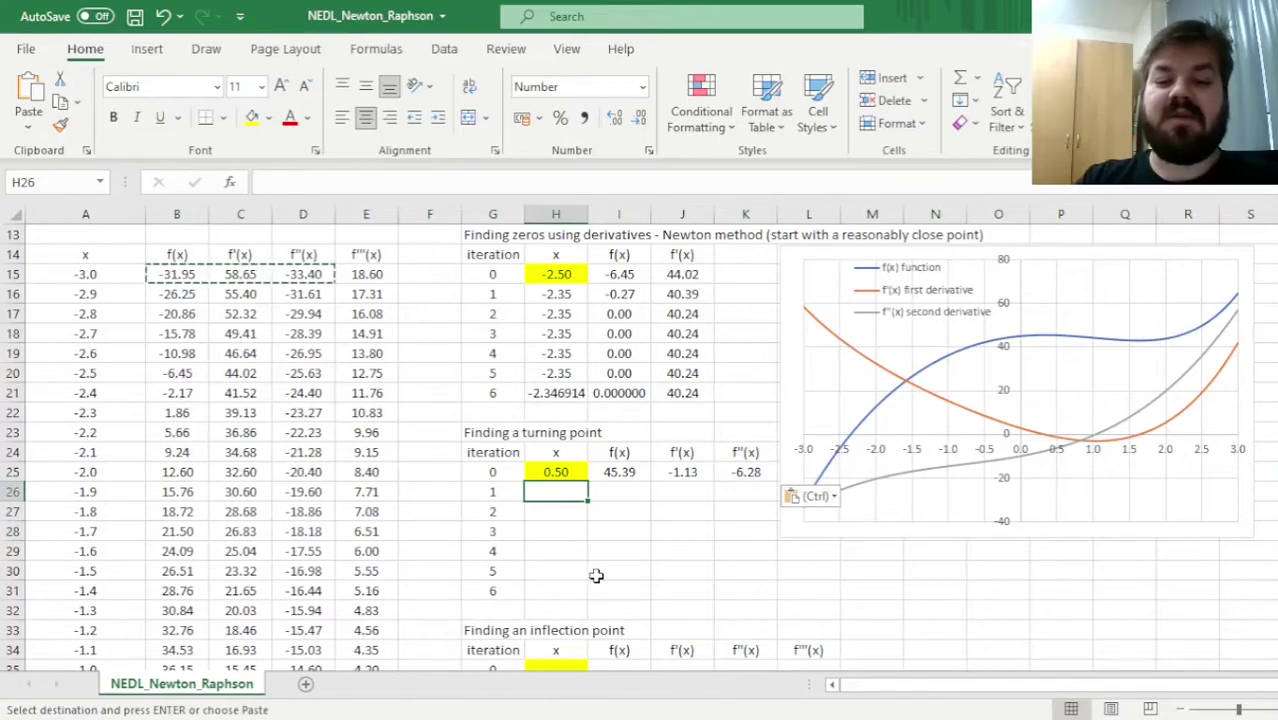
pyautogui.scroll(2, 650, 588)
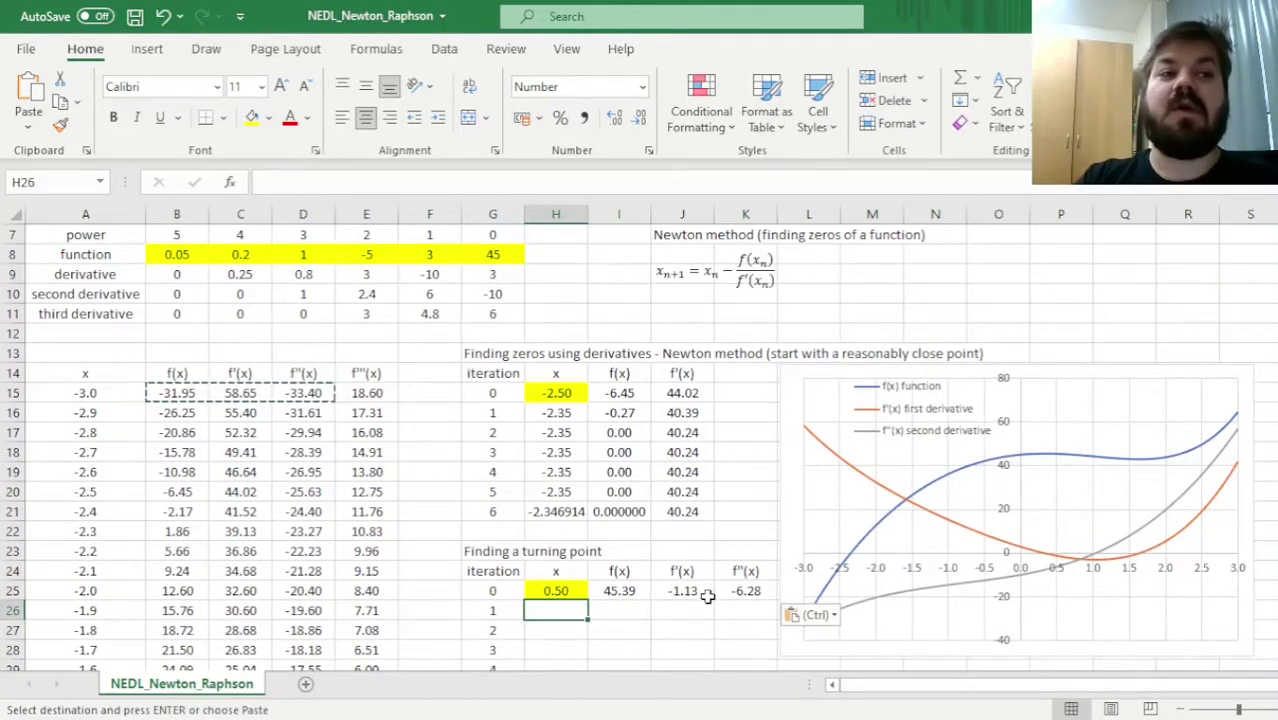
pyautogui.scroll(-1, 709, 596)
pyautogui.write('=')
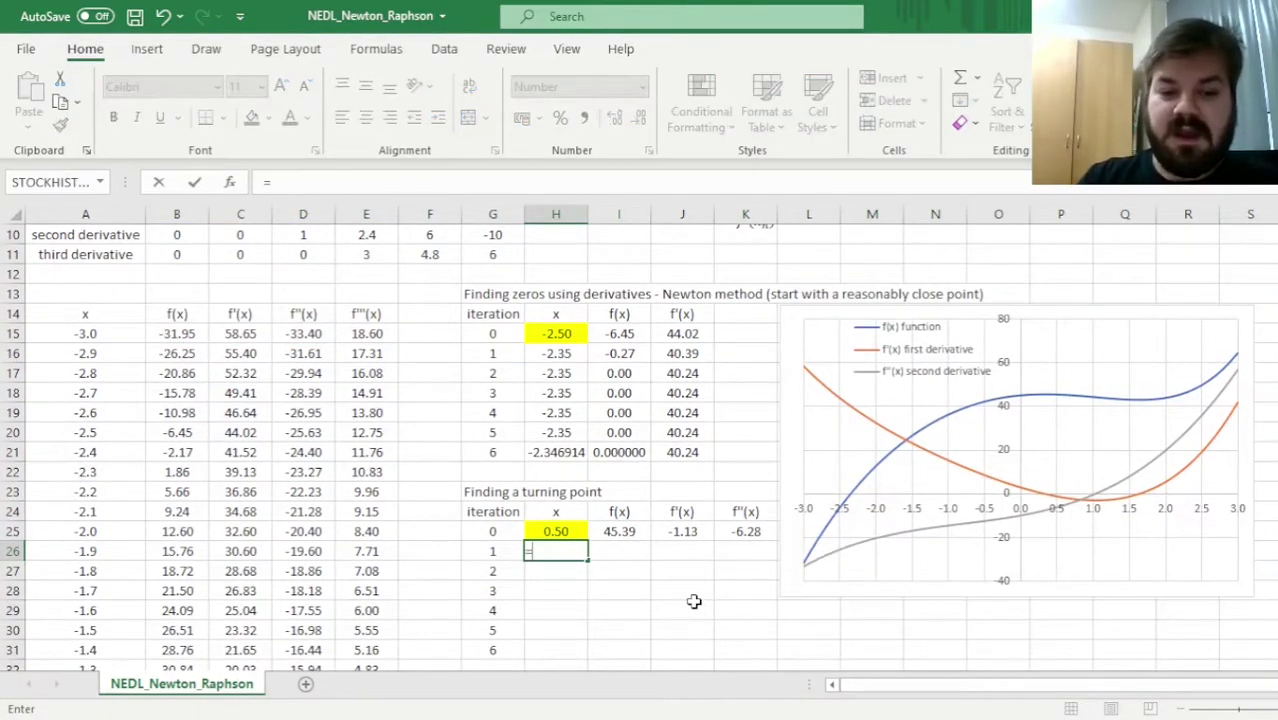
pyautogui.press('Up')
pyautogui.write('-')
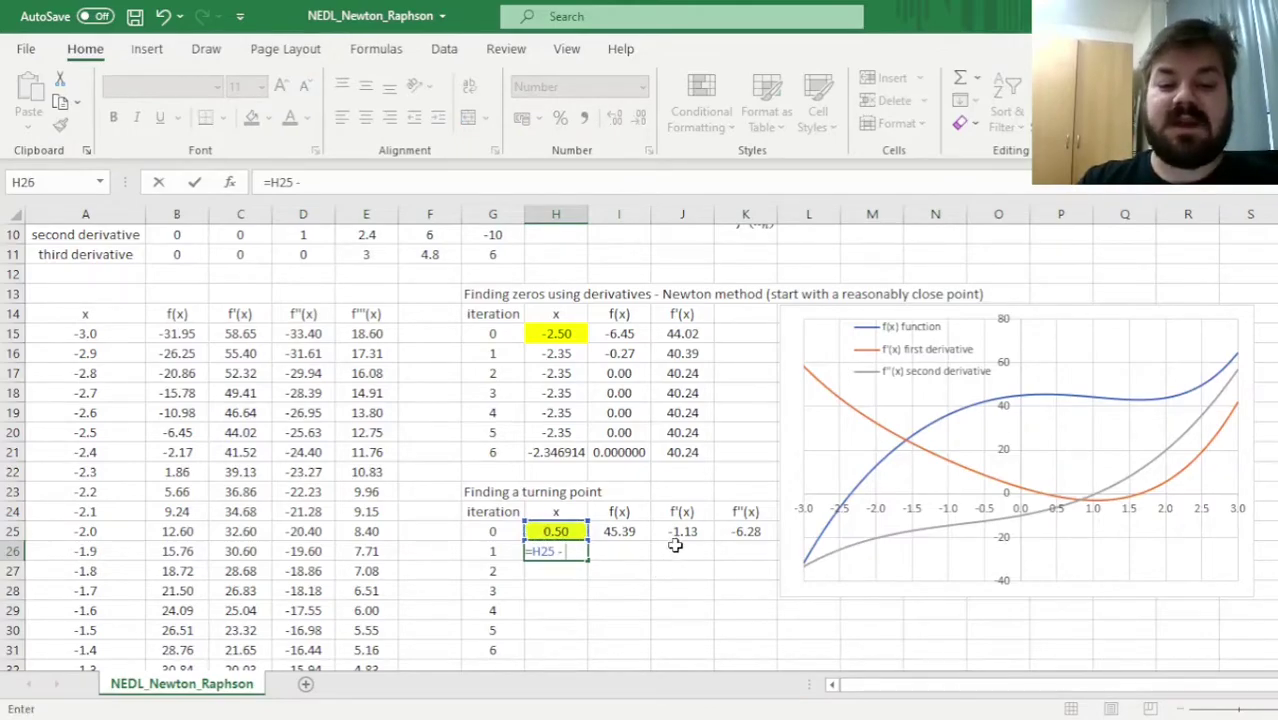
pyautogui.click(674, 533)
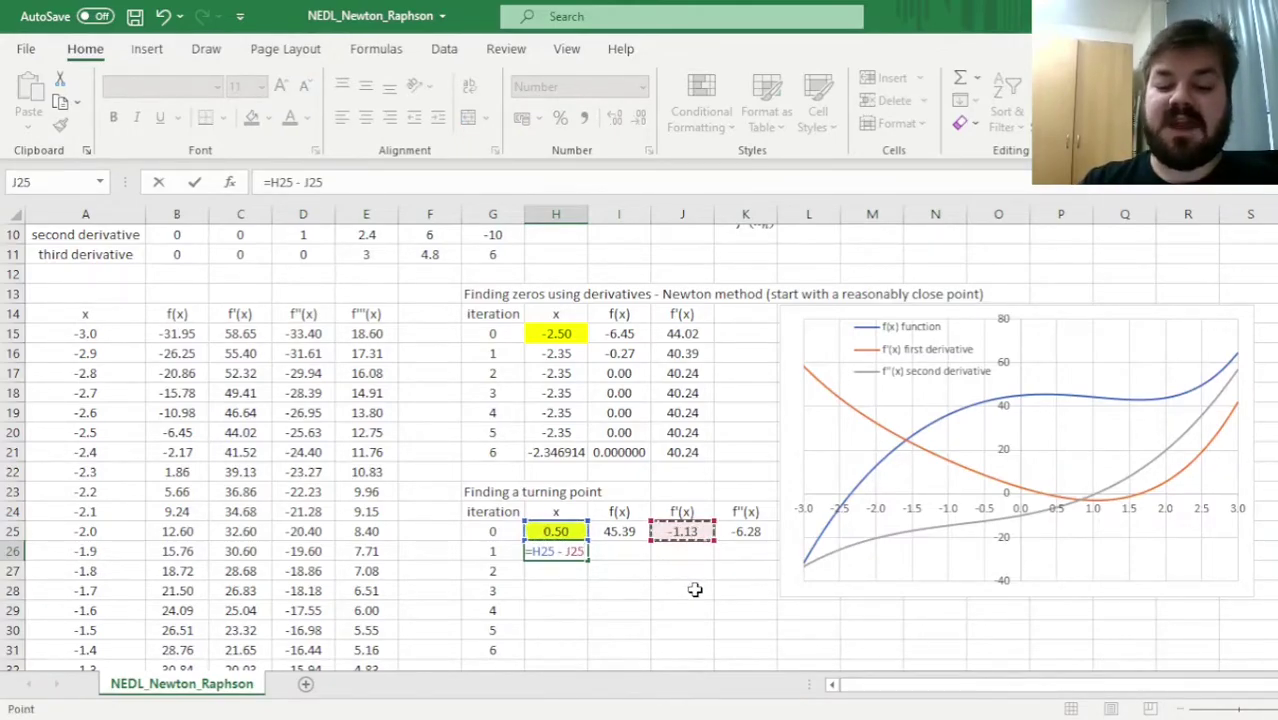
pyautogui.write('/')
pyautogui.click(768, 531)
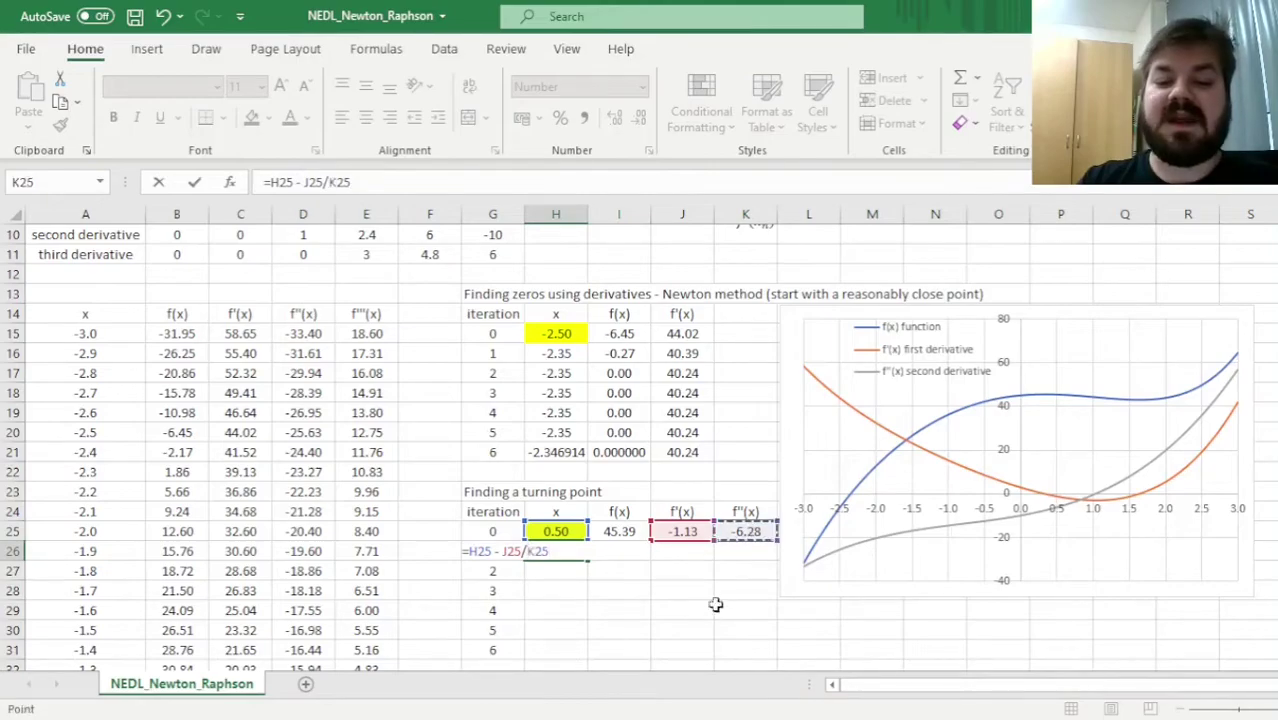
pyautogui.press('Return')
pyautogui.press('Up')
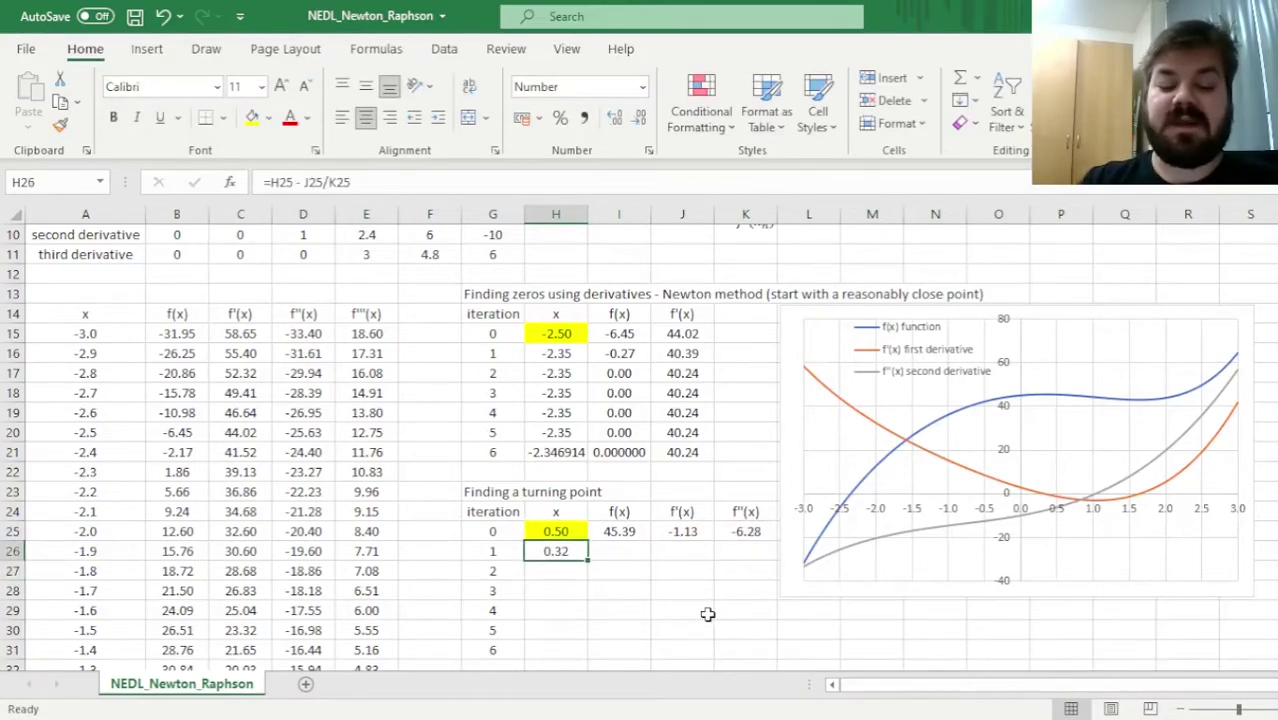
# Copy the I25:K25 formulas into row 26, fill H26:K26 down to iteration 6 in row 31, and check the final x and f''(x).
pyautogui.moveTo(619, 531)
pyautogui.mouseDown()
pyautogui.moveTo(745, 531)
pyautogui.moveTo(617, 531)
pyautogui.mouseUp()
pyautogui.click(778, 545)
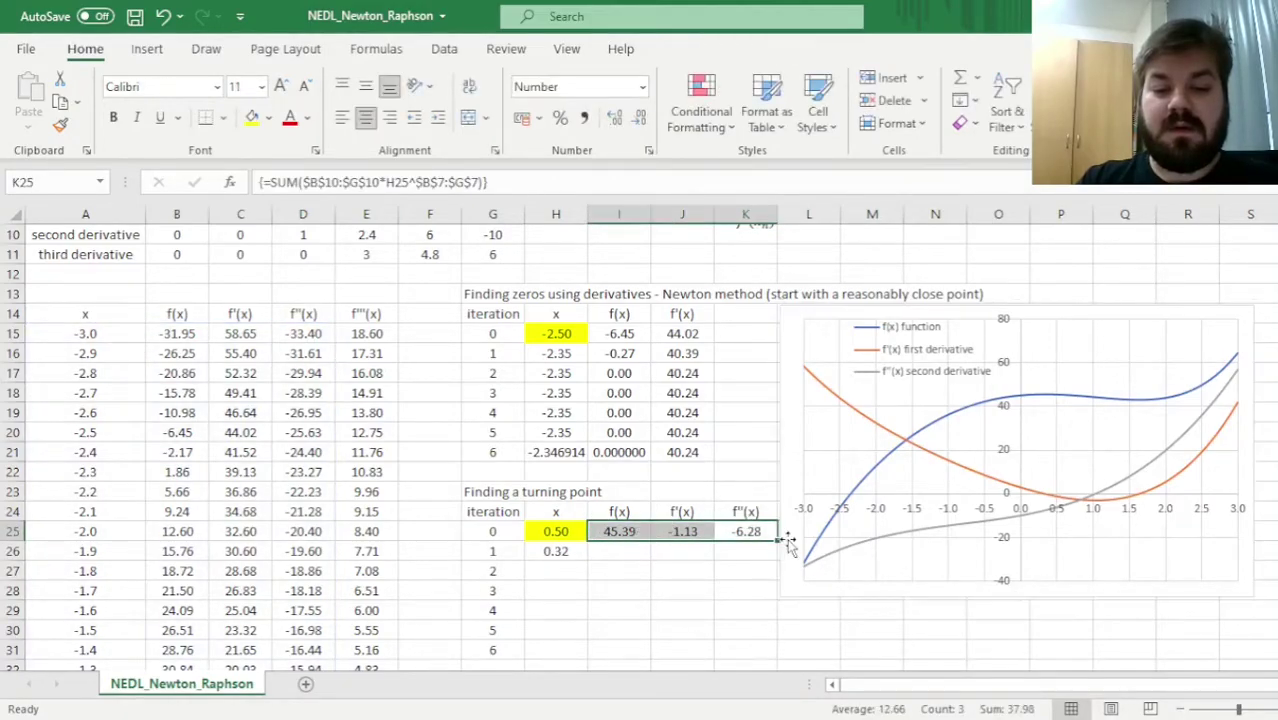
pyautogui.moveTo(775, 540); pyautogui.dragTo(776, 560)
pyautogui.moveTo(553, 551); pyautogui.dragTo(776, 652)
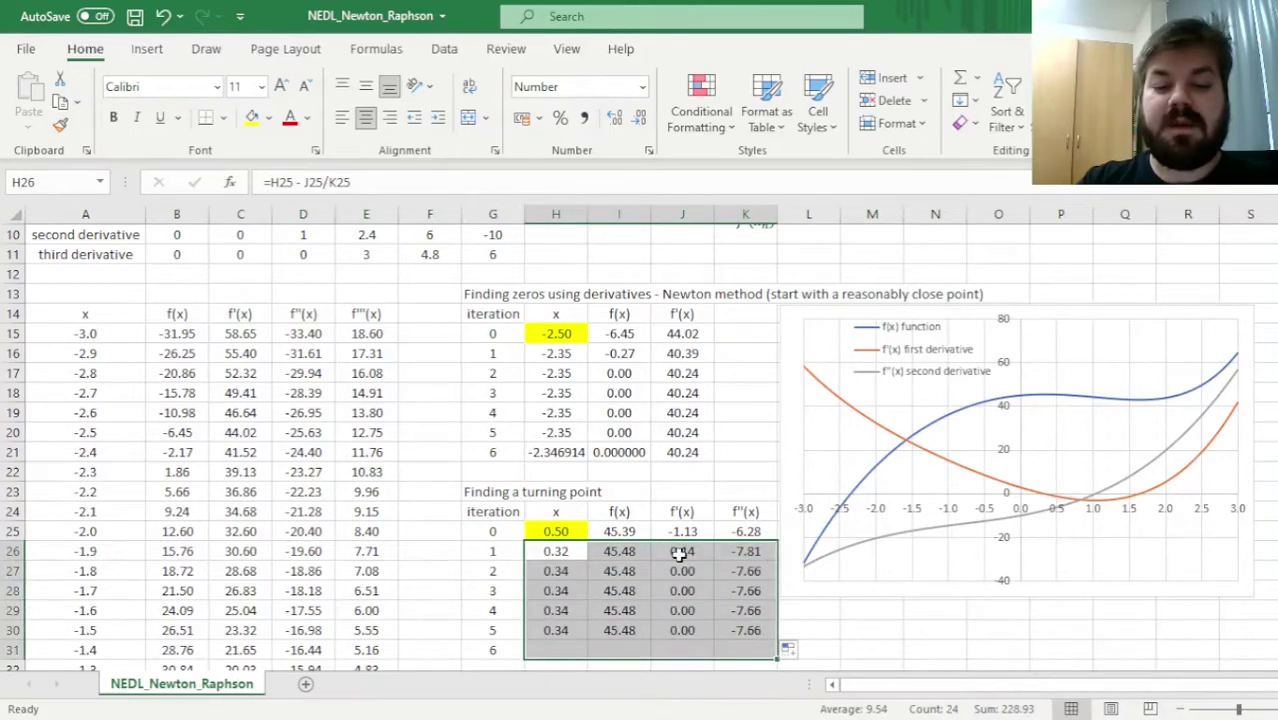
pyautogui.scroll(-3, 776, 652)
pyautogui.click(542, 472)
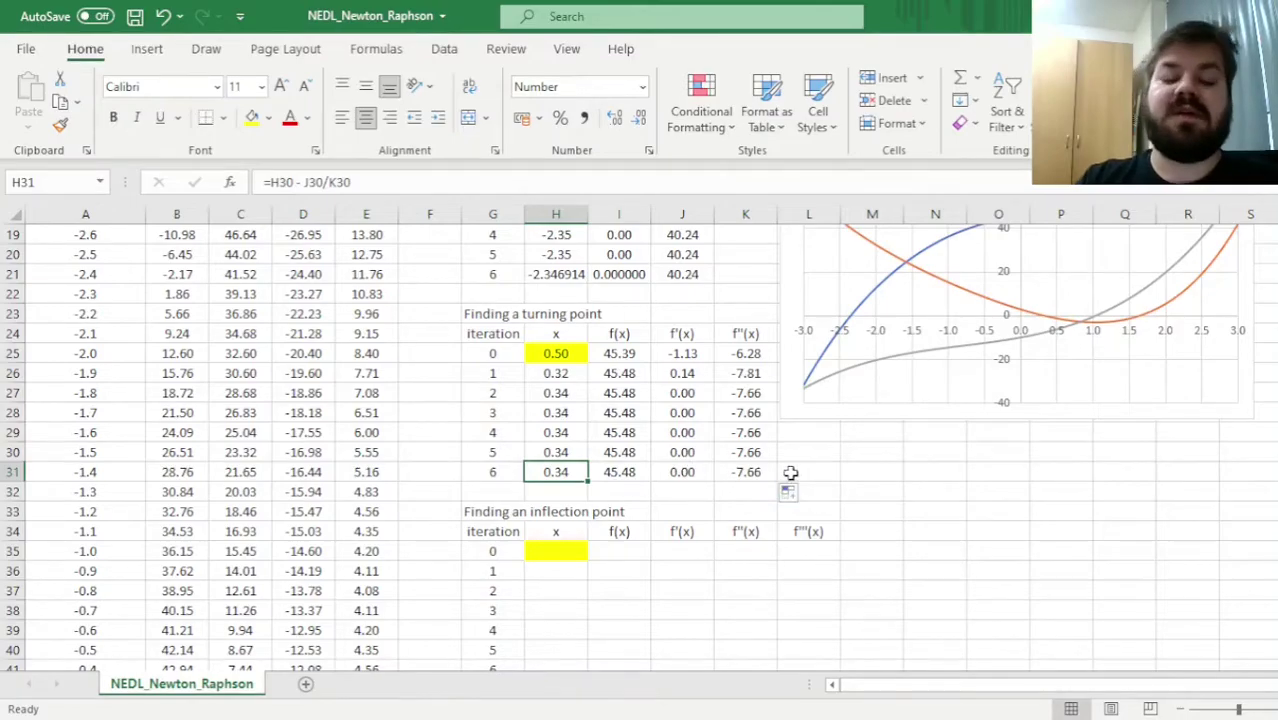
pyautogui.scroll(2, 890, 508)
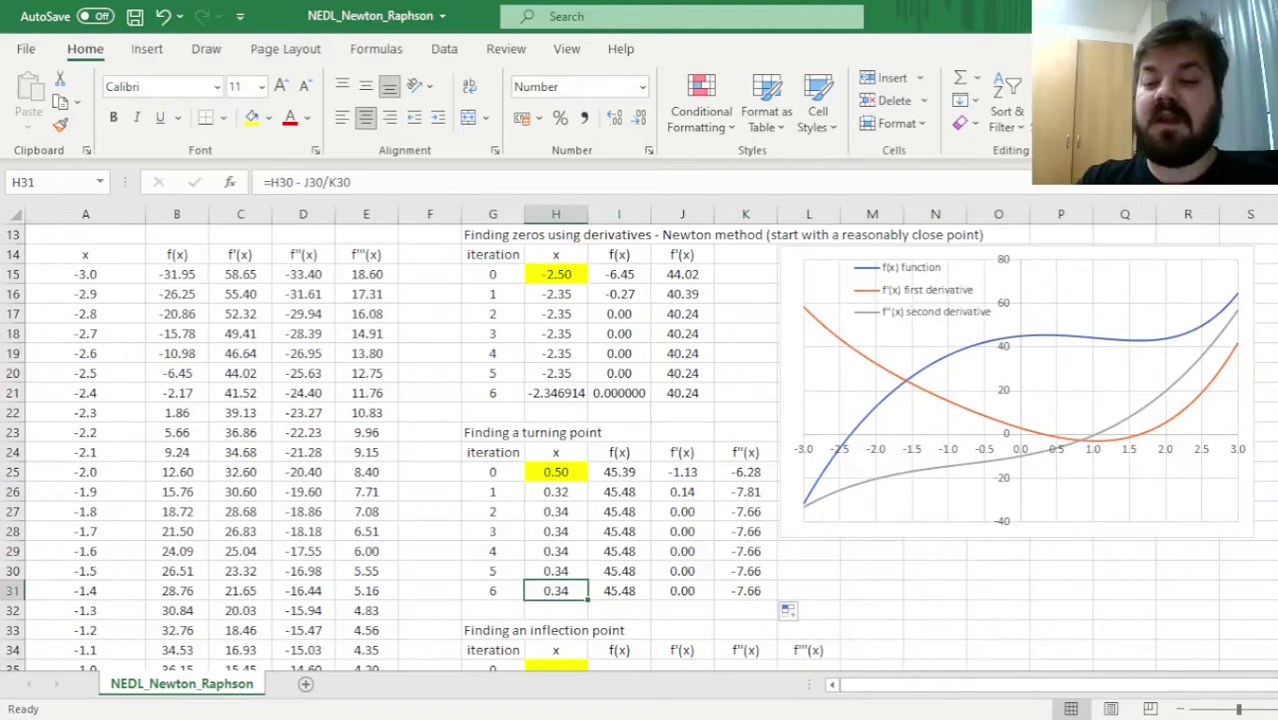
pyautogui.click(750, 590)
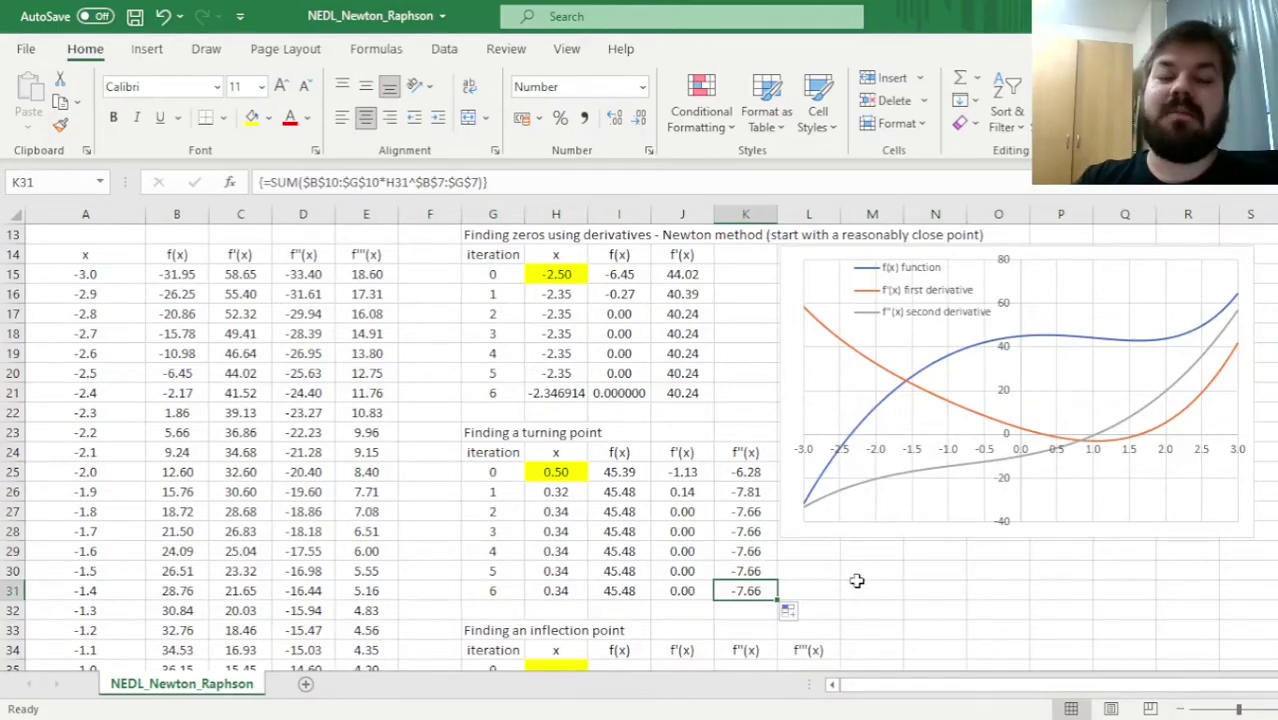
# Show the iteration 6 values of x, f(x) and f'(x) in H31:J31 with six decimal places.
pyautogui.moveTo(556, 591); pyautogui.dragTo(620, 591)
pyautogui.scroll(-1, 703, 453)
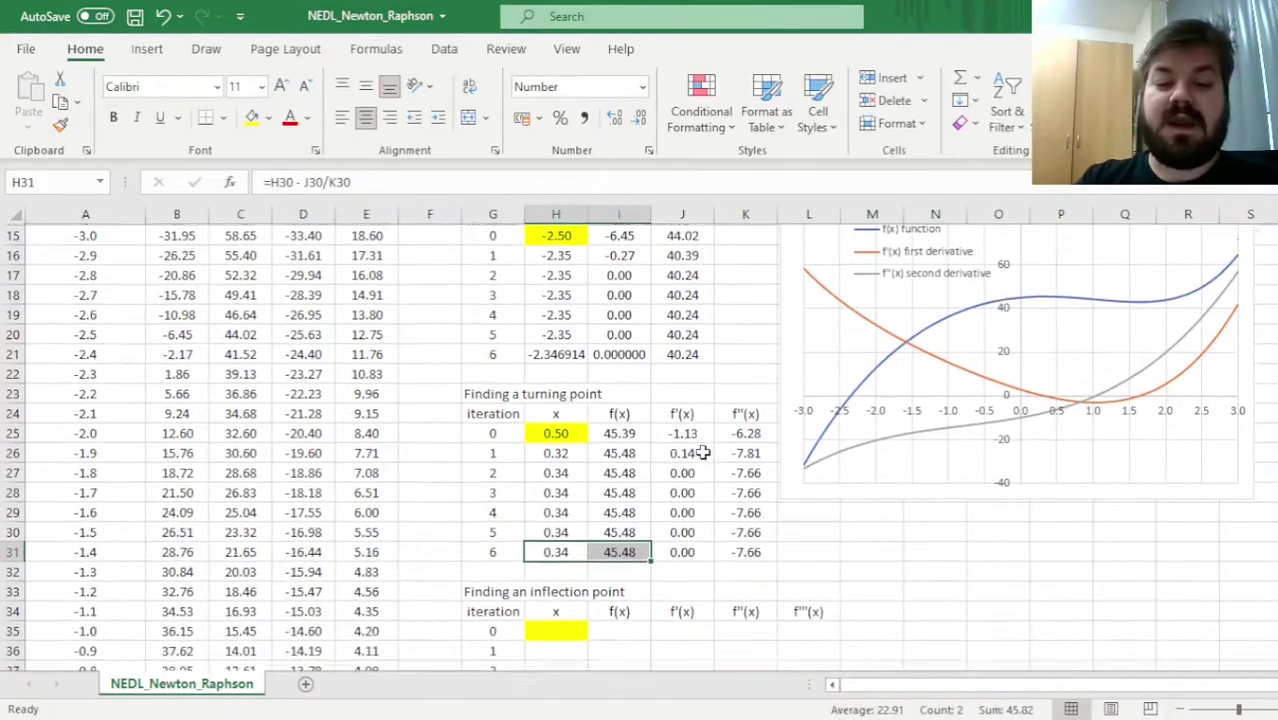
pyautogui.keyDown('shift'); pyautogui.click(680, 532); pyautogui.keyUp('shift')
pyautogui.scroll(-2, 640, 330)
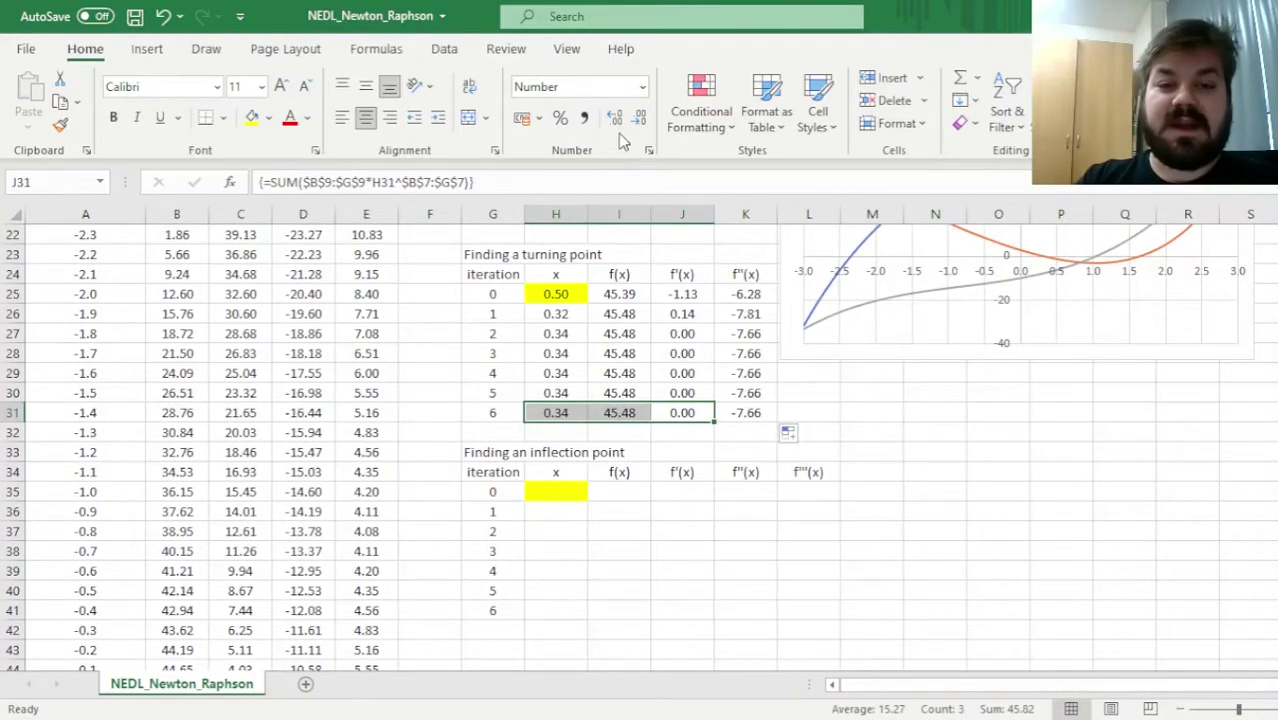
pyautogui.click(614, 117)
pyautogui.click(614, 117)
pyautogui.click(614, 117)
pyautogui.click(614, 117)
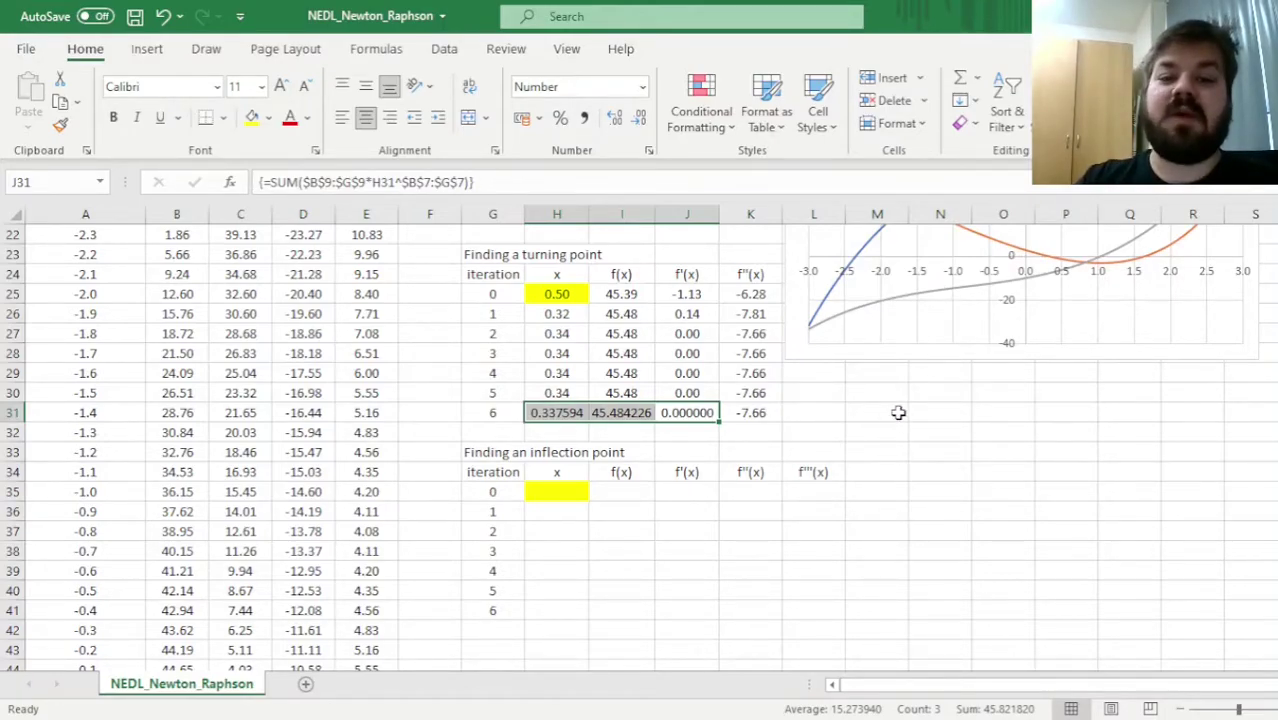
# Set the turning point table's starting x in H25 to 1.5 and inspect the iteration 6 values of f''(x), x and f(x).
pyautogui.scroll(3, 890, 430)
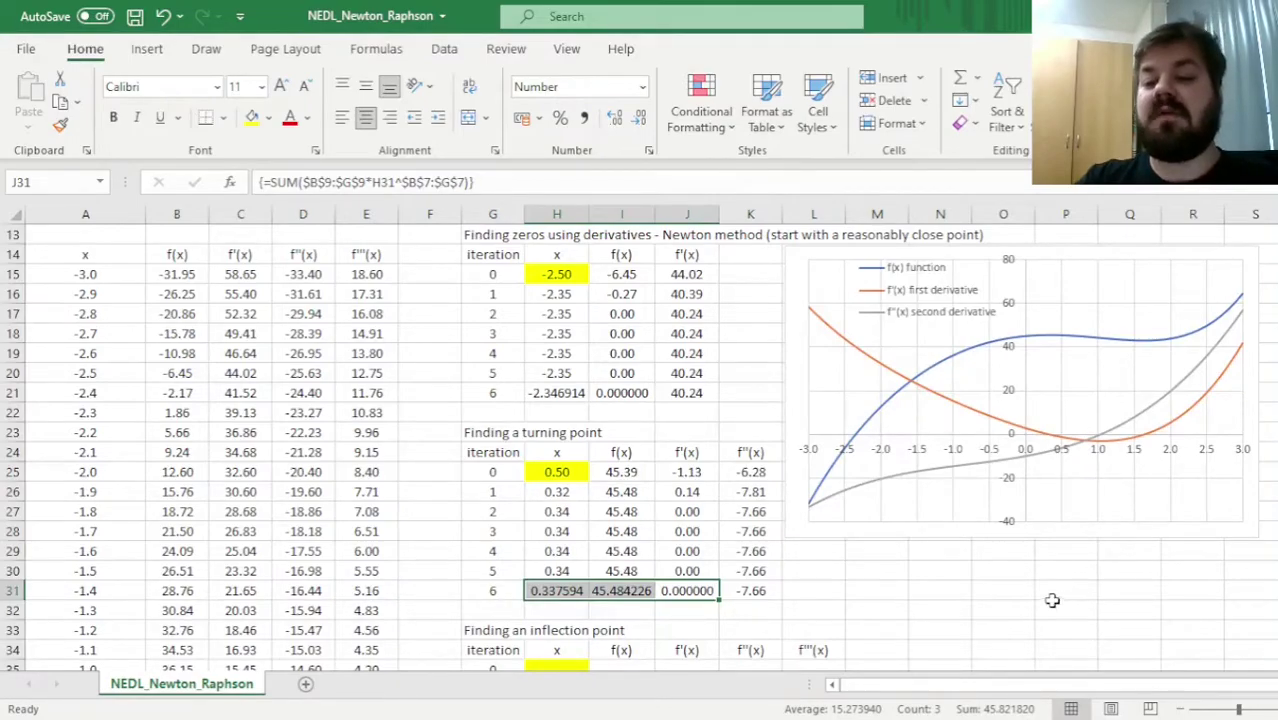
pyautogui.click(566, 474)
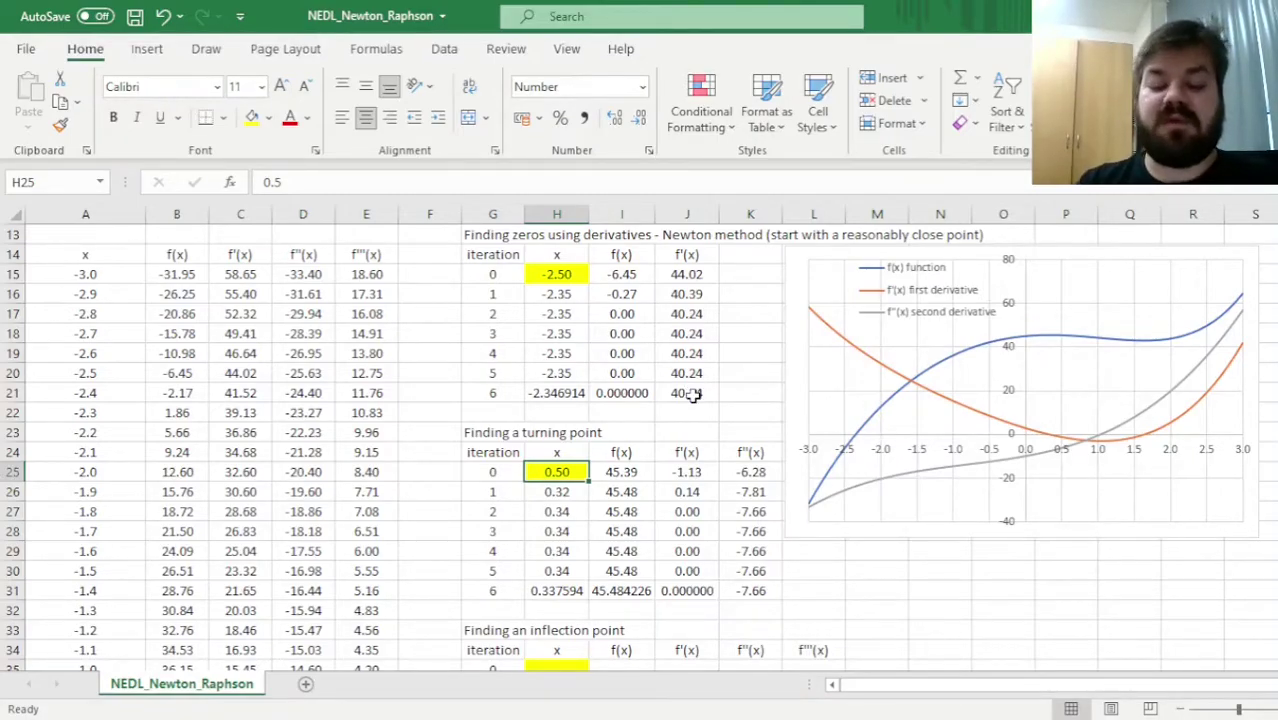
pyautogui.write('1.5')
pyautogui.press('Return')
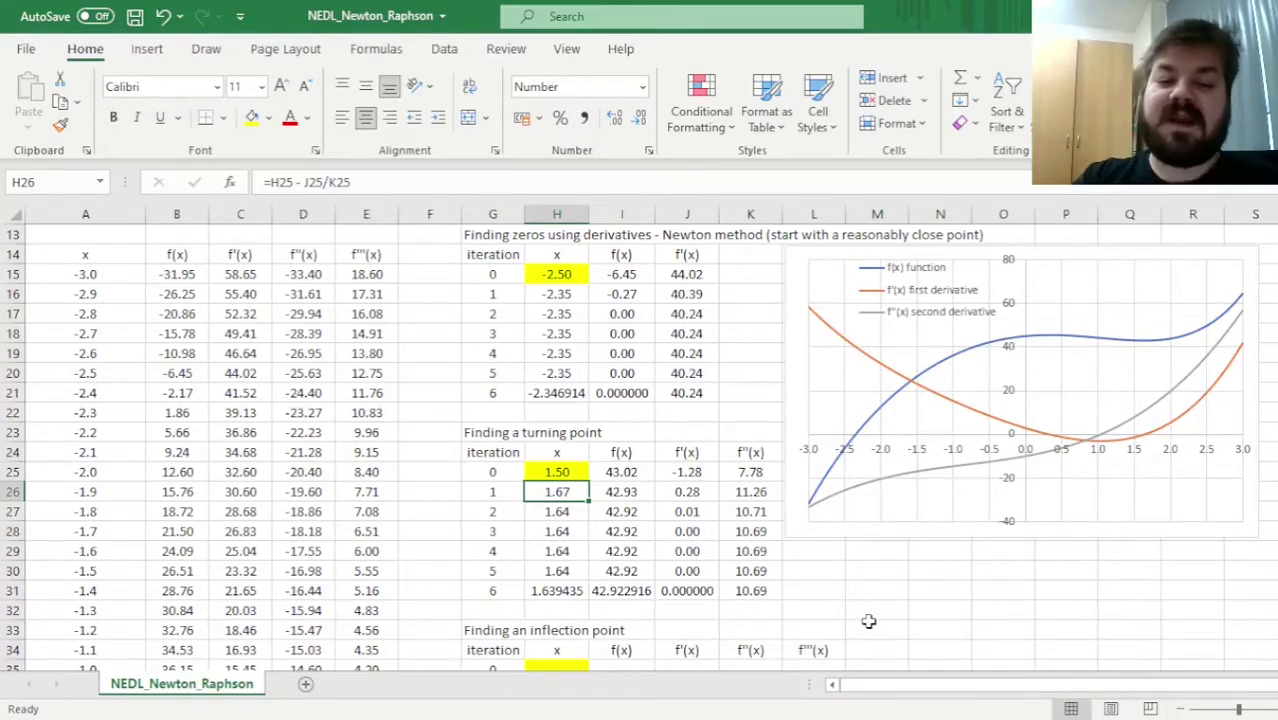
pyautogui.click(760, 596)
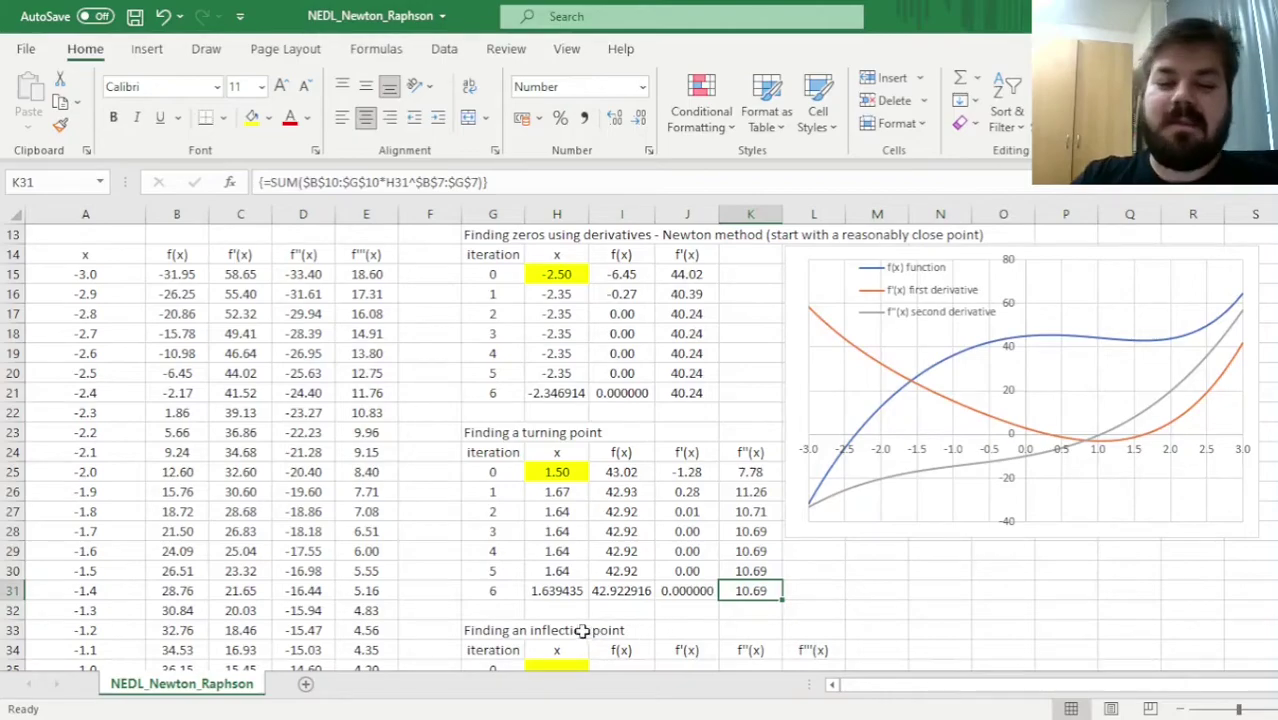
pyautogui.moveTo(560, 591); pyautogui.dragTo(595, 591)
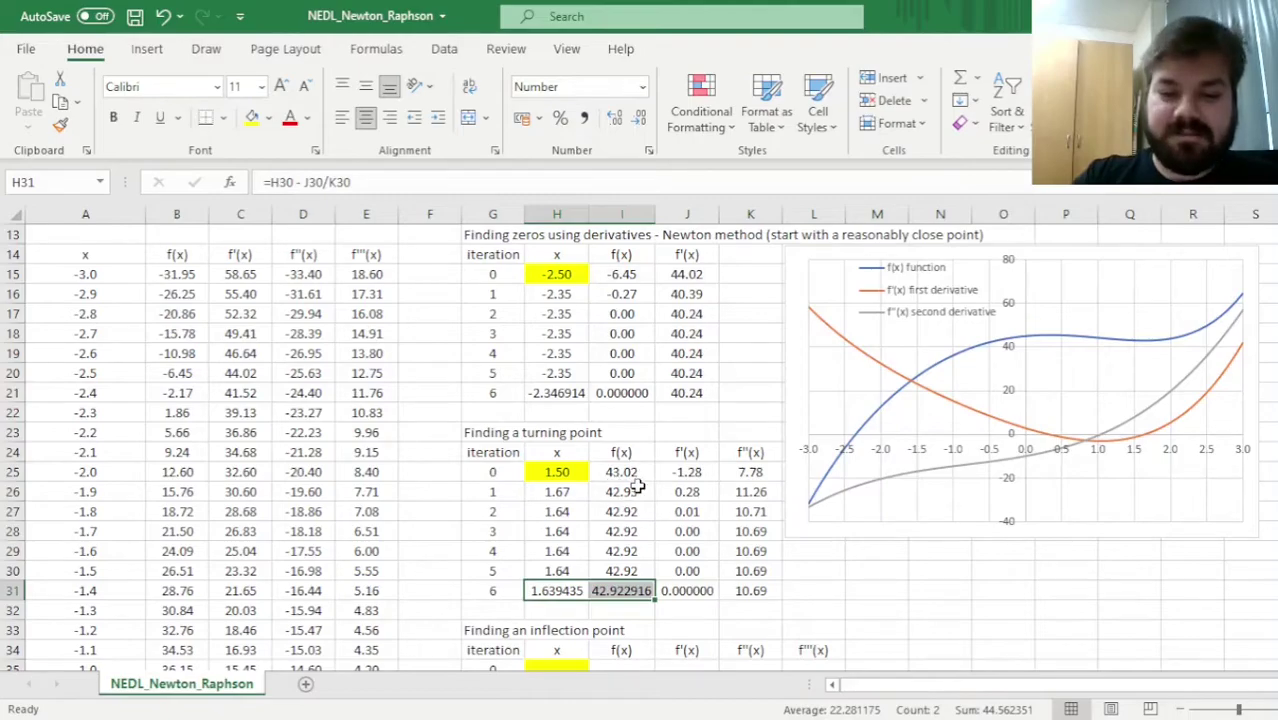
# Set the starting x for iteration 0 of the inflection point table in H35 to 1.5.
pyautogui.scroll(-2, 809, 447)
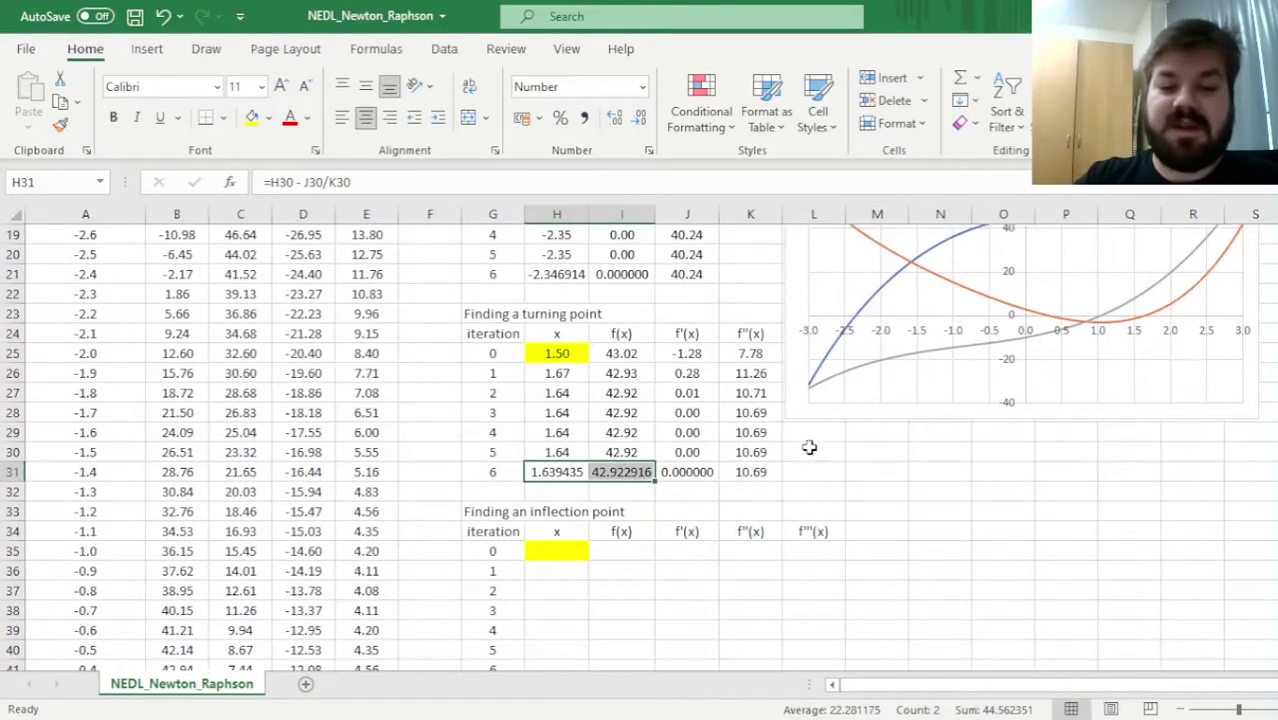
pyautogui.scroll(-1, 809, 447)
pyautogui.scroll(4, 856, 517)
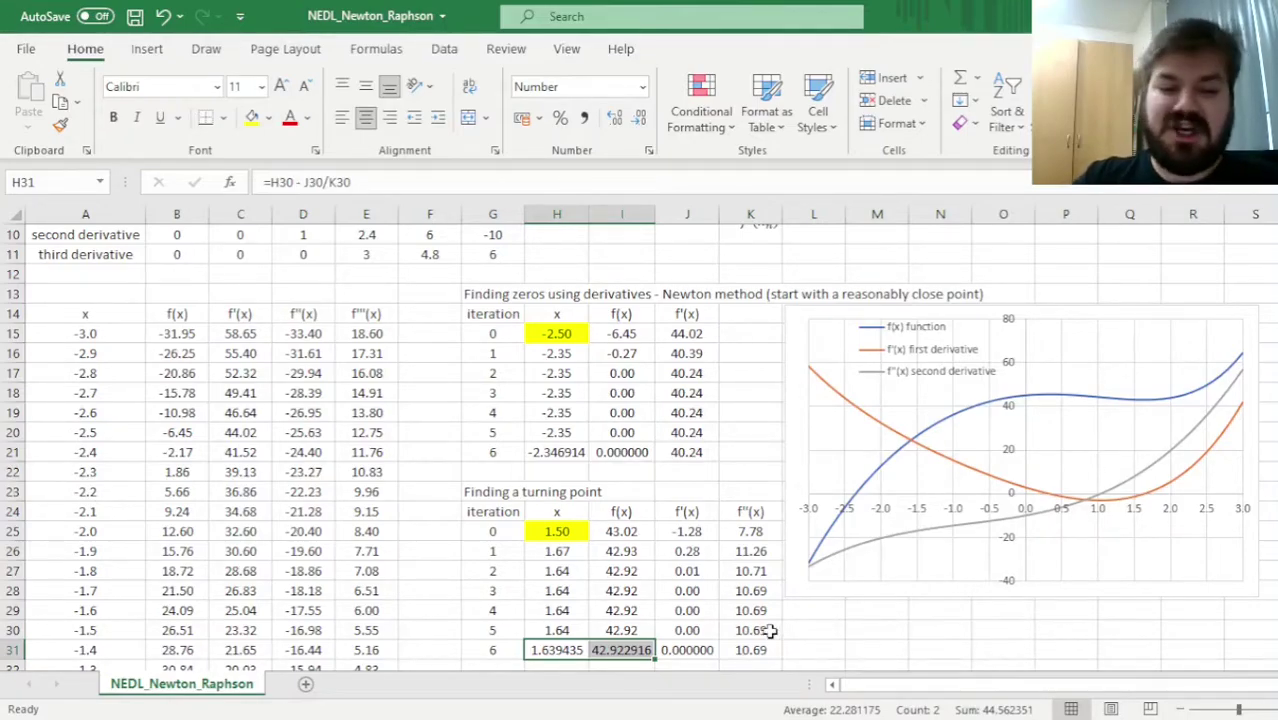
pyautogui.scroll(-2, 628, 551)
pyautogui.scroll(3, 740, 537)
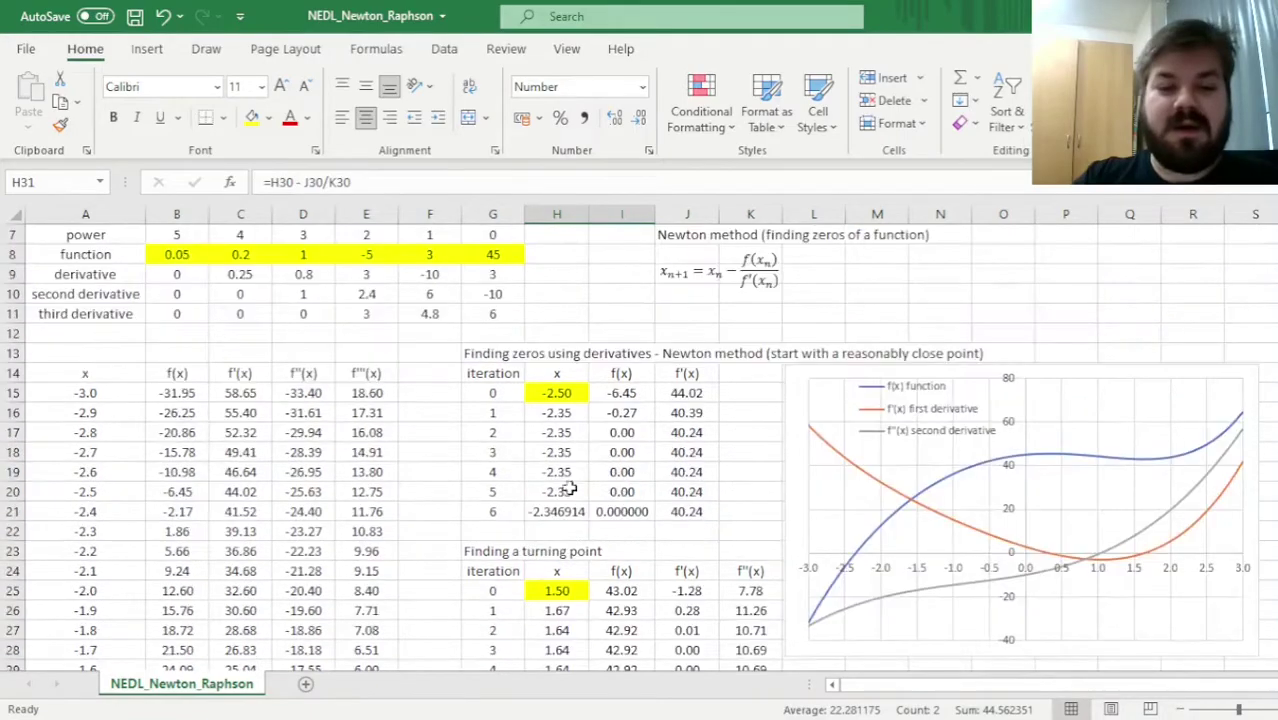
pyautogui.moveTo(148, 393); pyautogui.dragTo(366, 393)
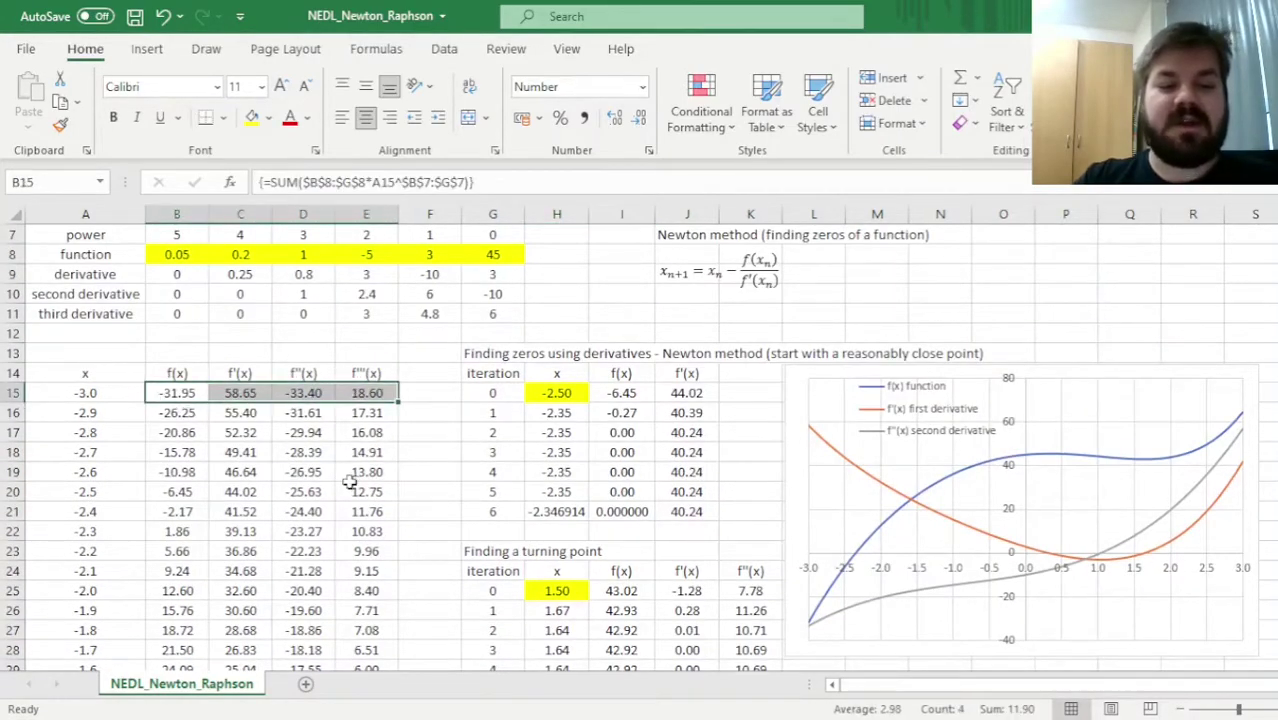
pyautogui.scroll(-5, 349, 481)
pyautogui.click(551, 491)
pyautogui.scroll(2, 713, 525)
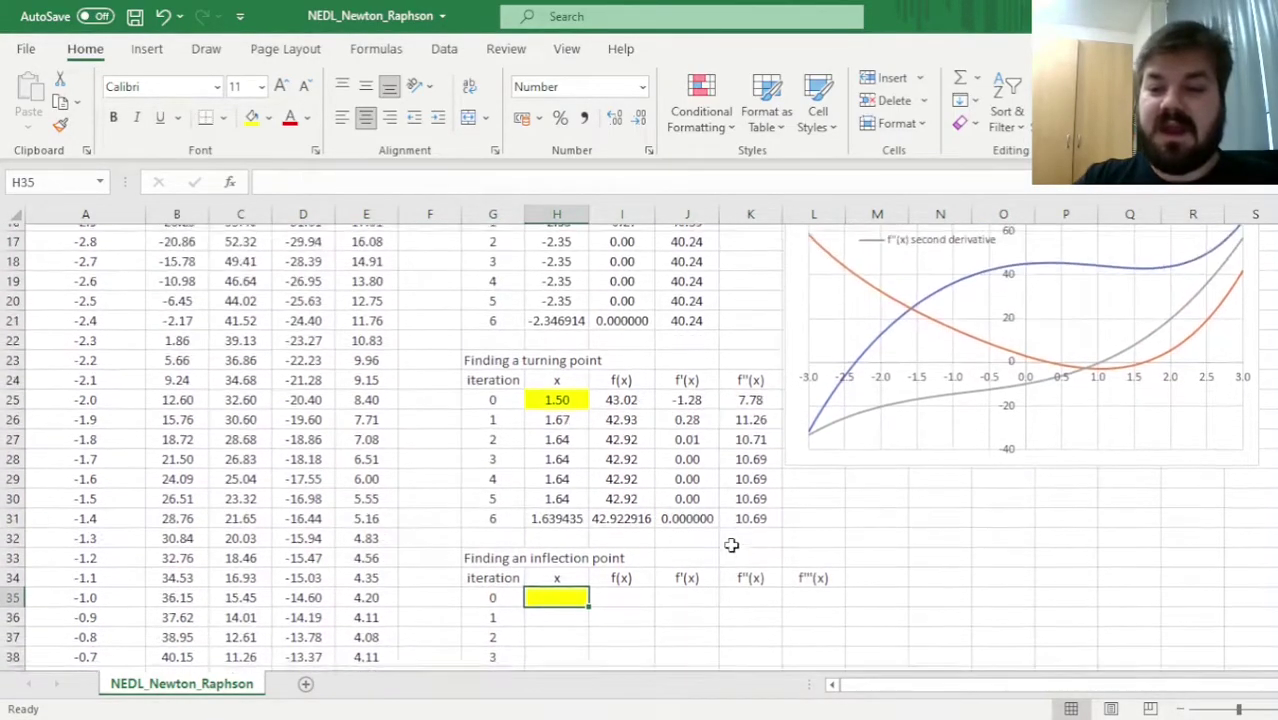
pyautogui.write('1.5')
pyautogui.press('Return')
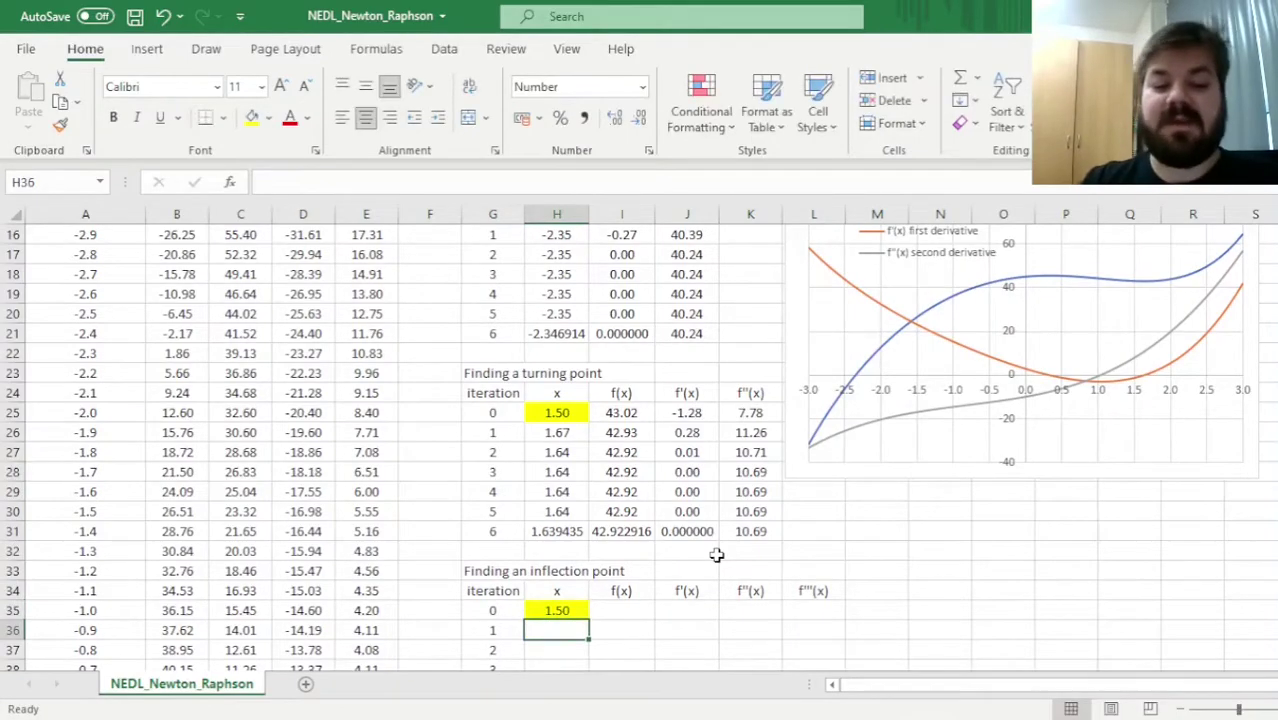
# Copy the function and three derivative array formulas from B15:E15 into I35:L35 of the inflection point table.
pyautogui.scroll(3, 603, 620)
pyautogui.moveTo(180, 392); pyautogui.dragTo(366, 393)
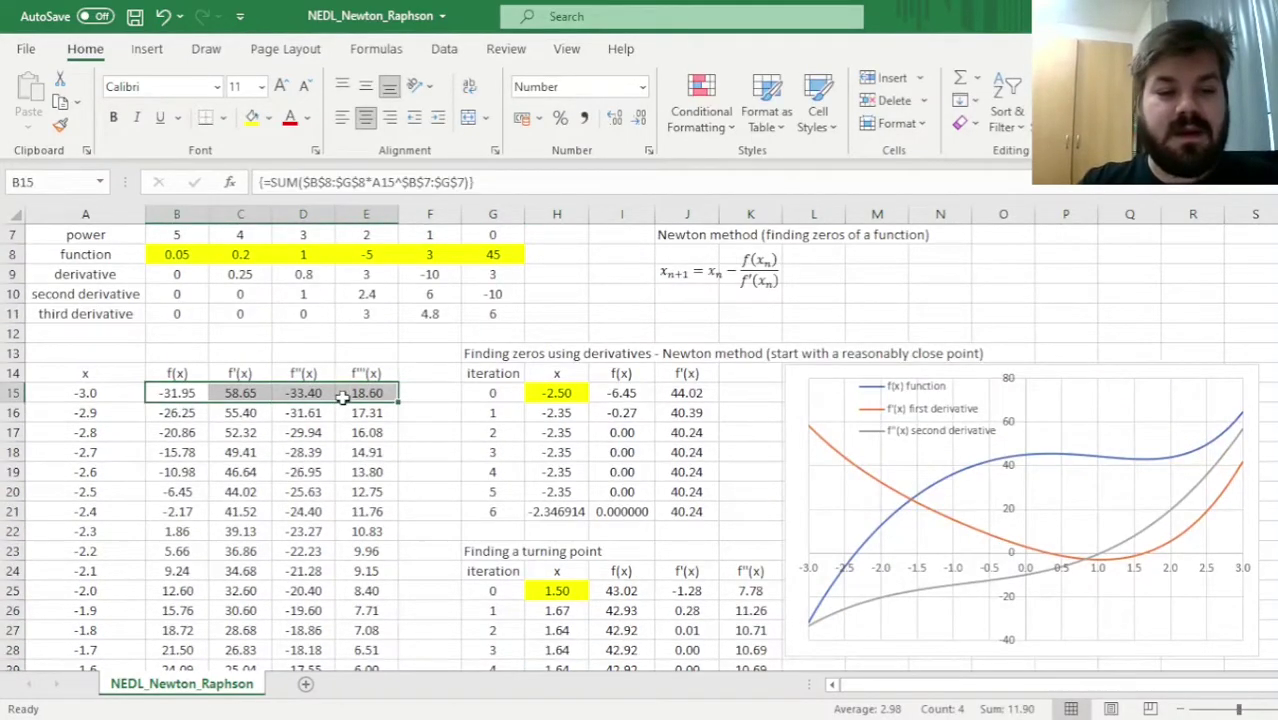
pyautogui.hotkey('ctrl', 'c')
pyautogui.scroll(-5, 607, 494)
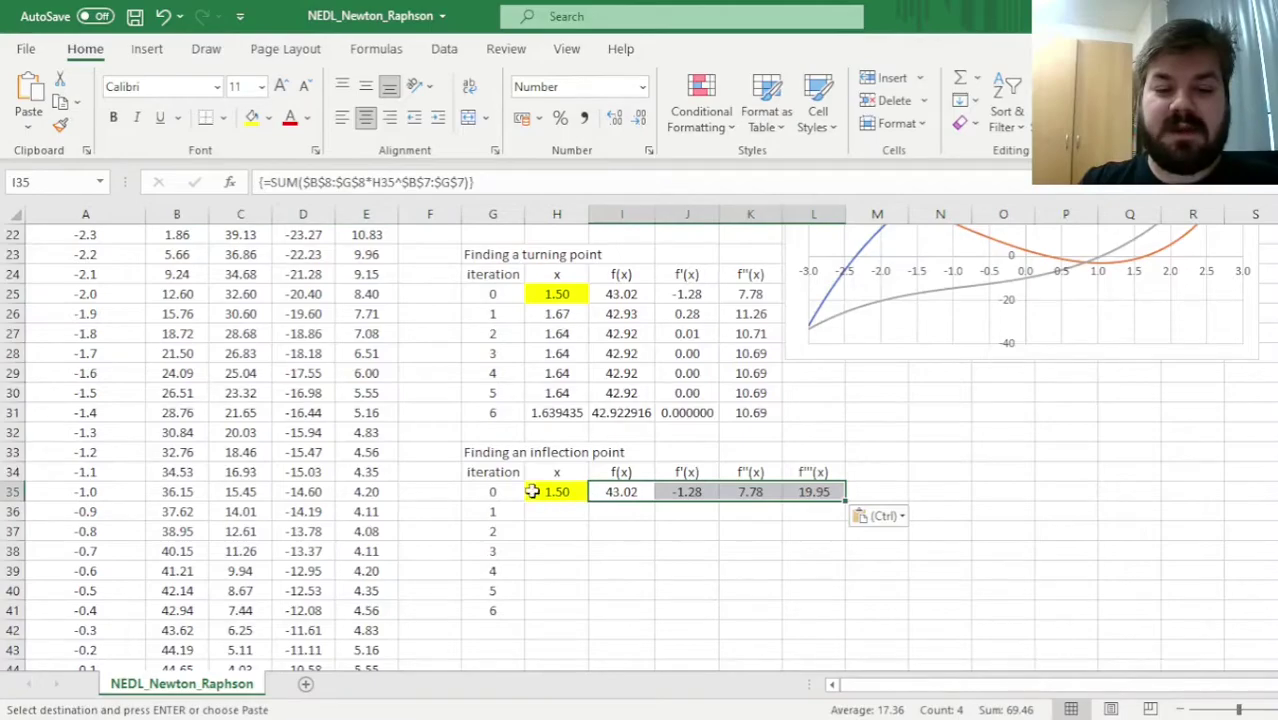
# Enter the Newton update formula =H35 - K35/L35 for the iteration 1 x in H36 of the inflection point table.
pyautogui.click(566, 510)
pyautogui.write('=')
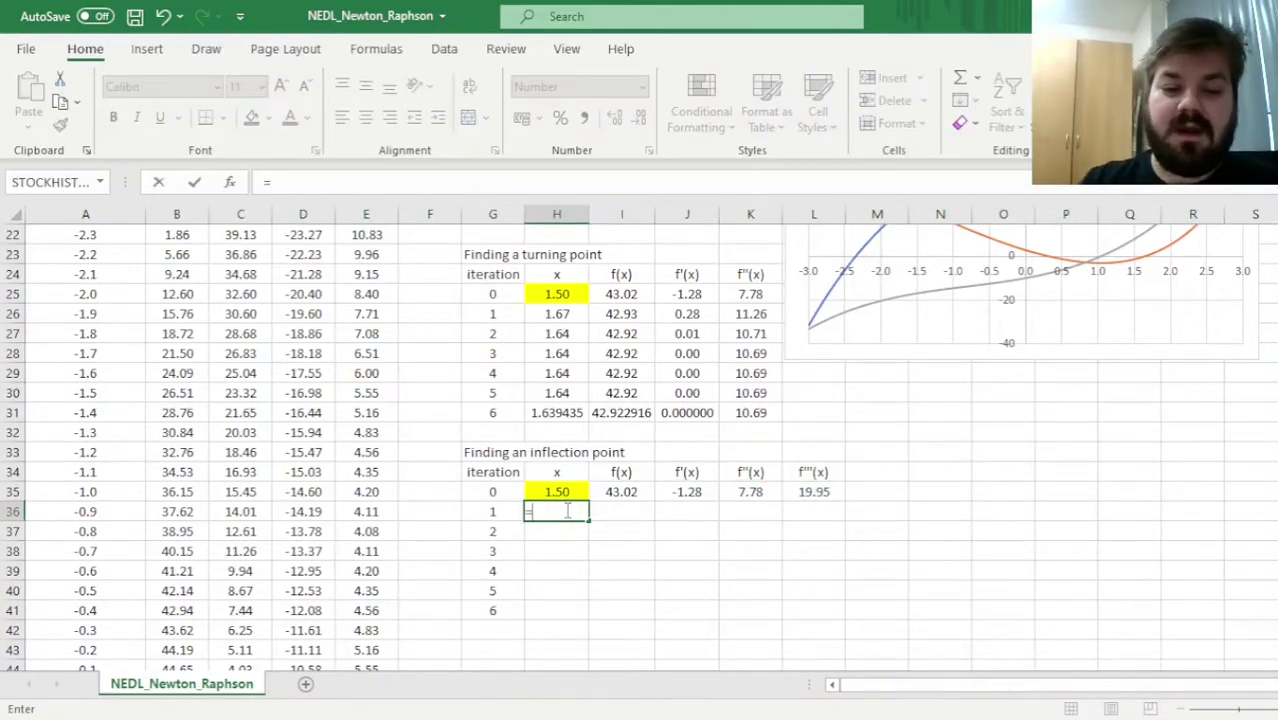
pyautogui.press('Up')
pyautogui.write('-')
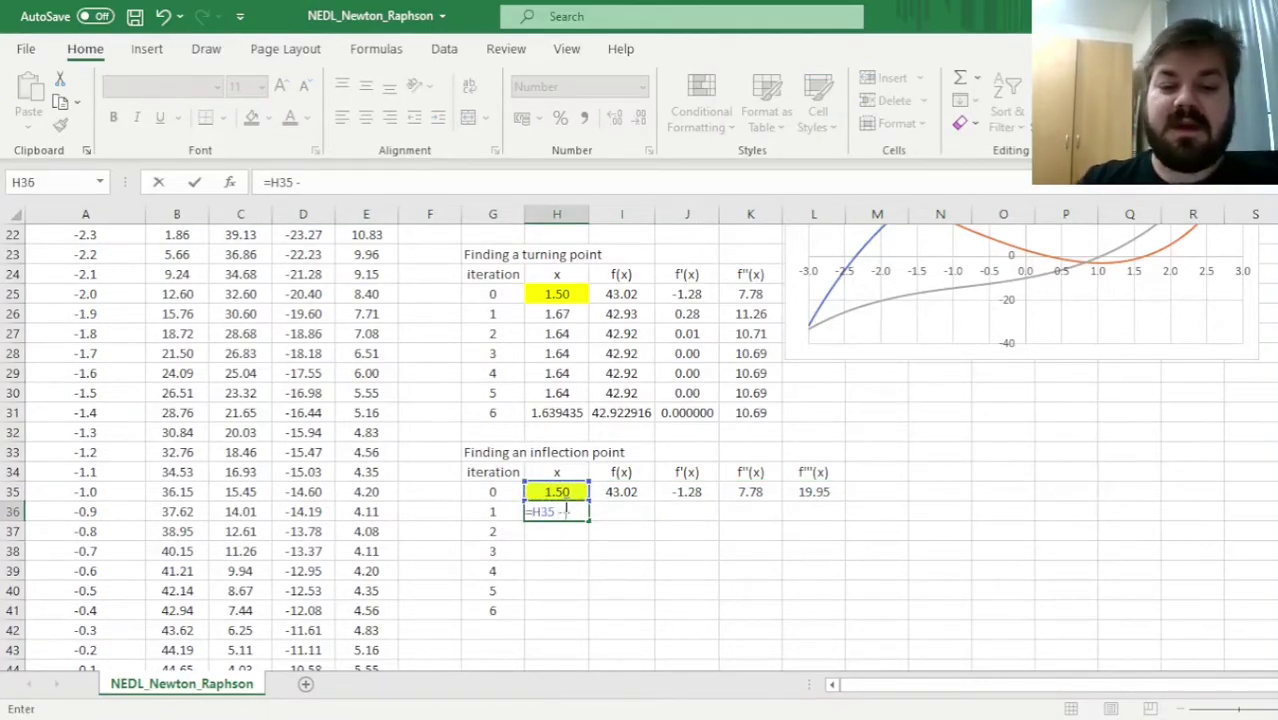
pyautogui.click(740, 492)
pyautogui.write('/')
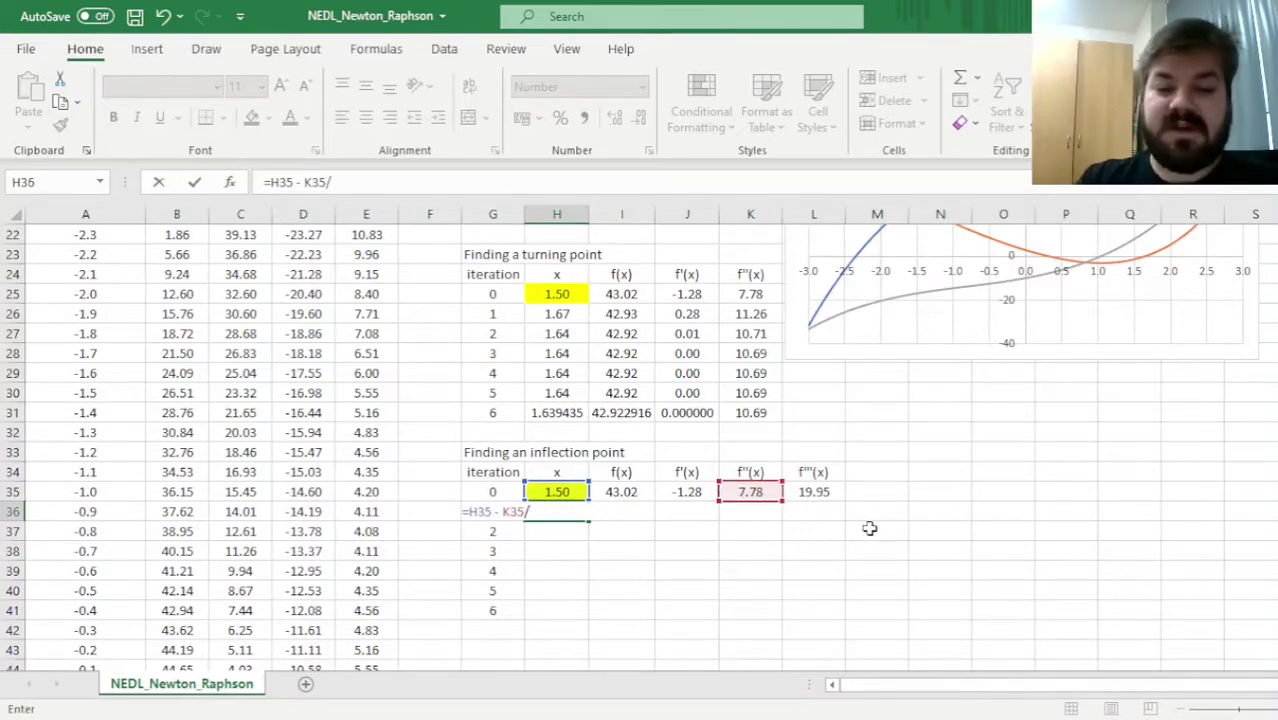
pyautogui.click(824, 495)
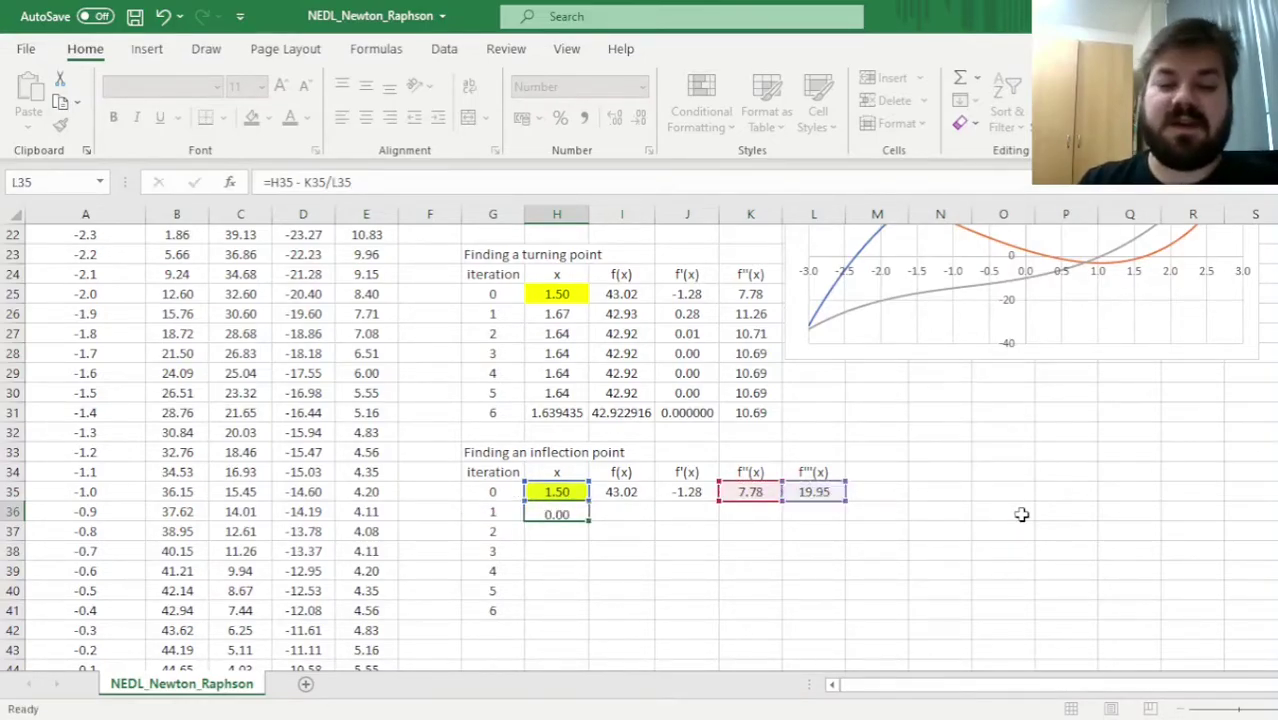
pyautogui.hotkey('ctrl', 'Return')
# Copy the I35:L35 formulas into row 36, fill H36:L36 down to iteration 6 in row 41, and select the final x.
pyautogui.click(620, 492)
pyautogui.moveTo(620, 492); pyautogui.dragTo(750, 492)
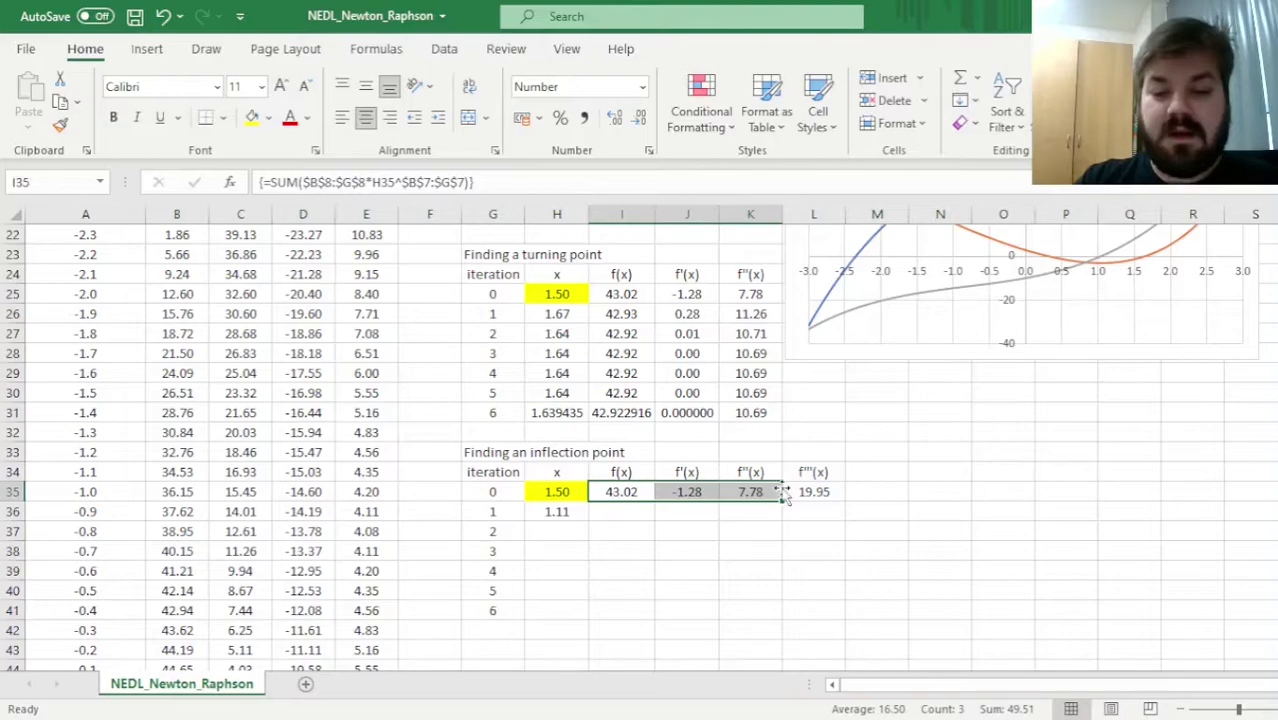
pyautogui.moveTo(622, 490); pyautogui.dragTo(846, 520)
pyautogui.moveTo(566, 510); pyautogui.dragTo(843, 527)
pyautogui.doubleClick(845, 525)
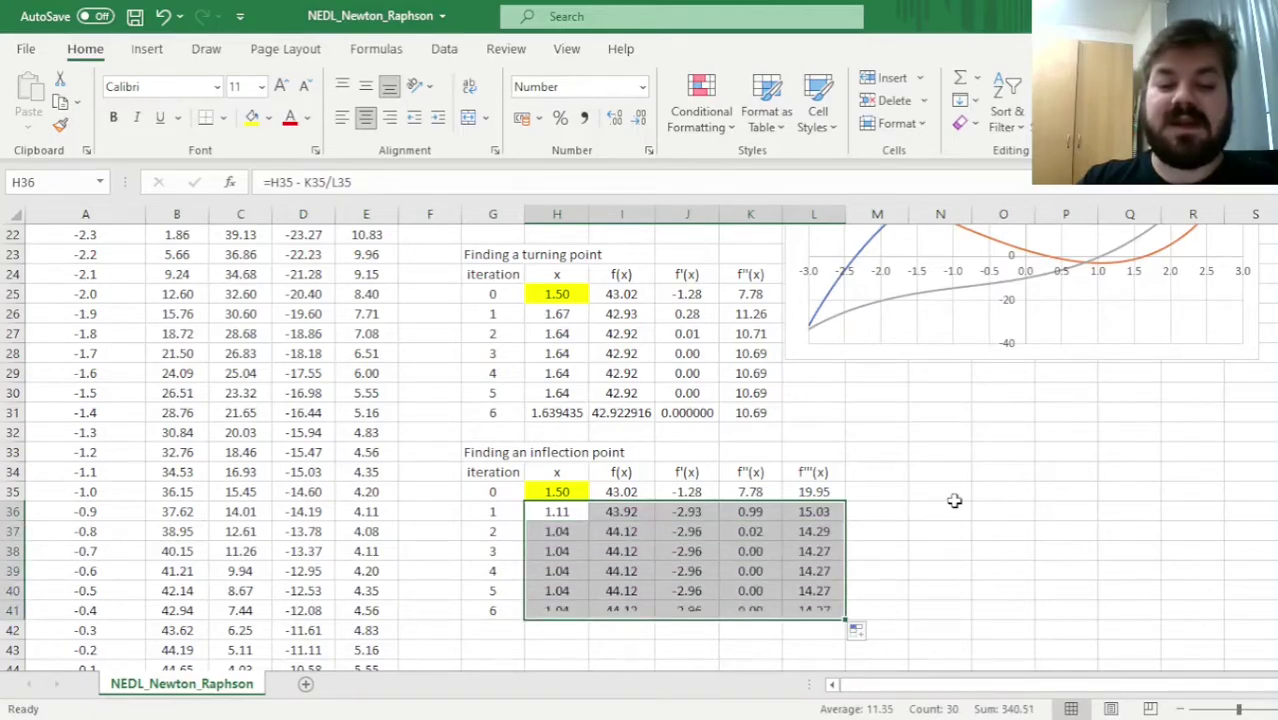
pyautogui.hotkey('ctrl', 'Down')
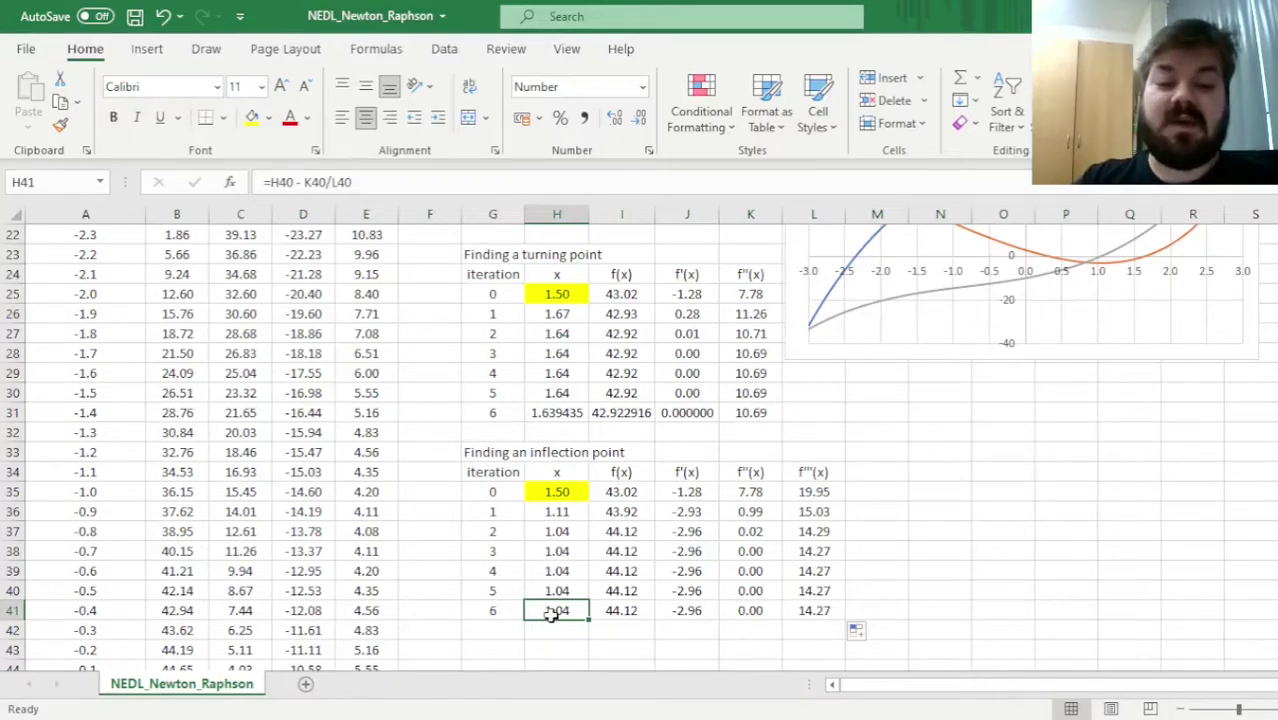
# Show the iteration 6 values in H41:K41 of the inflection point table with six decimal places.
pyautogui.moveTo(551, 614); pyautogui.dragTo(748, 610)
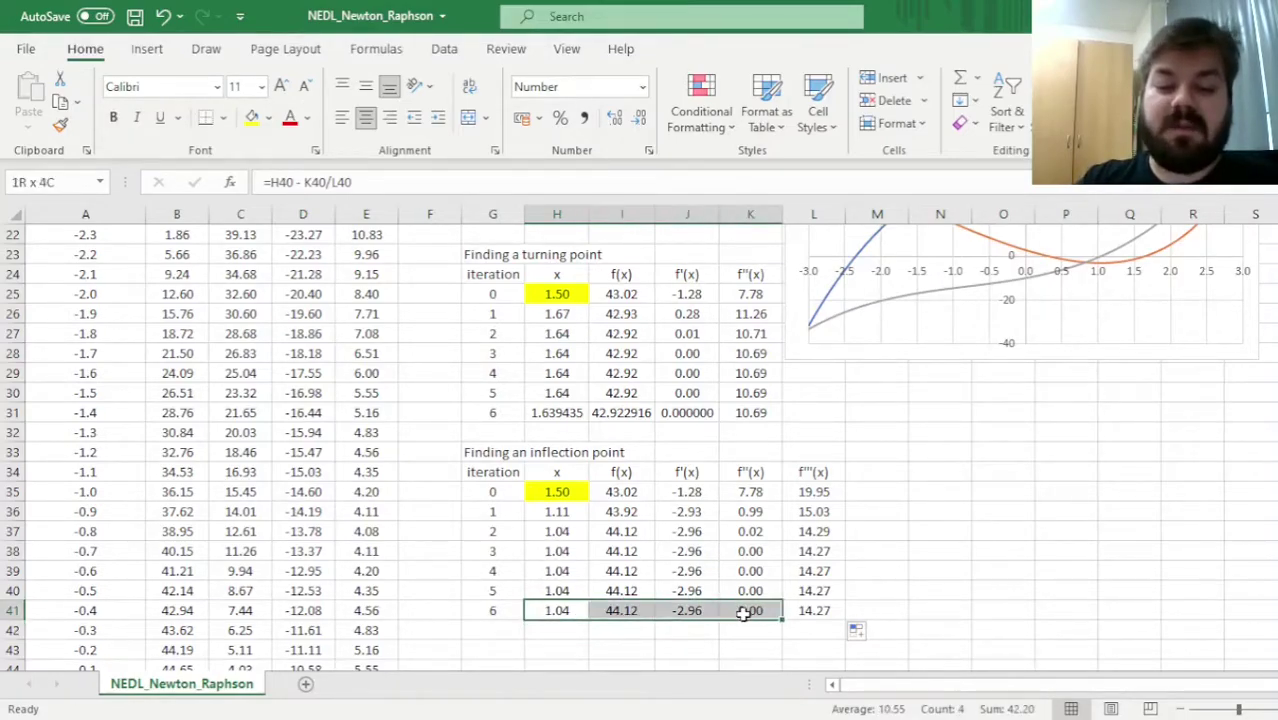
pyautogui.click(614, 118)
pyautogui.click(614, 118)
pyautogui.click(614, 118)
pyautogui.click(614, 118)
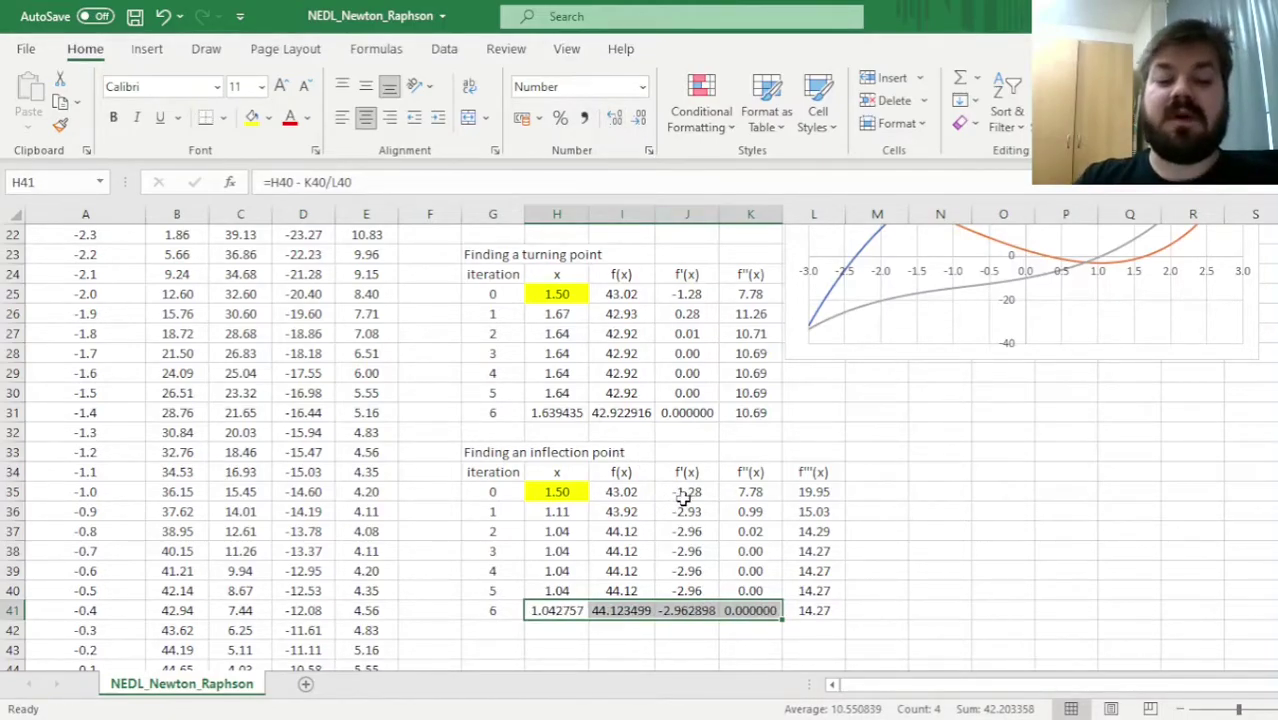
# Compare the final-iteration cells K41, J31 and I21 of the three Newton tables, and review the function chart and formulas.
pyautogui.click(750, 607)
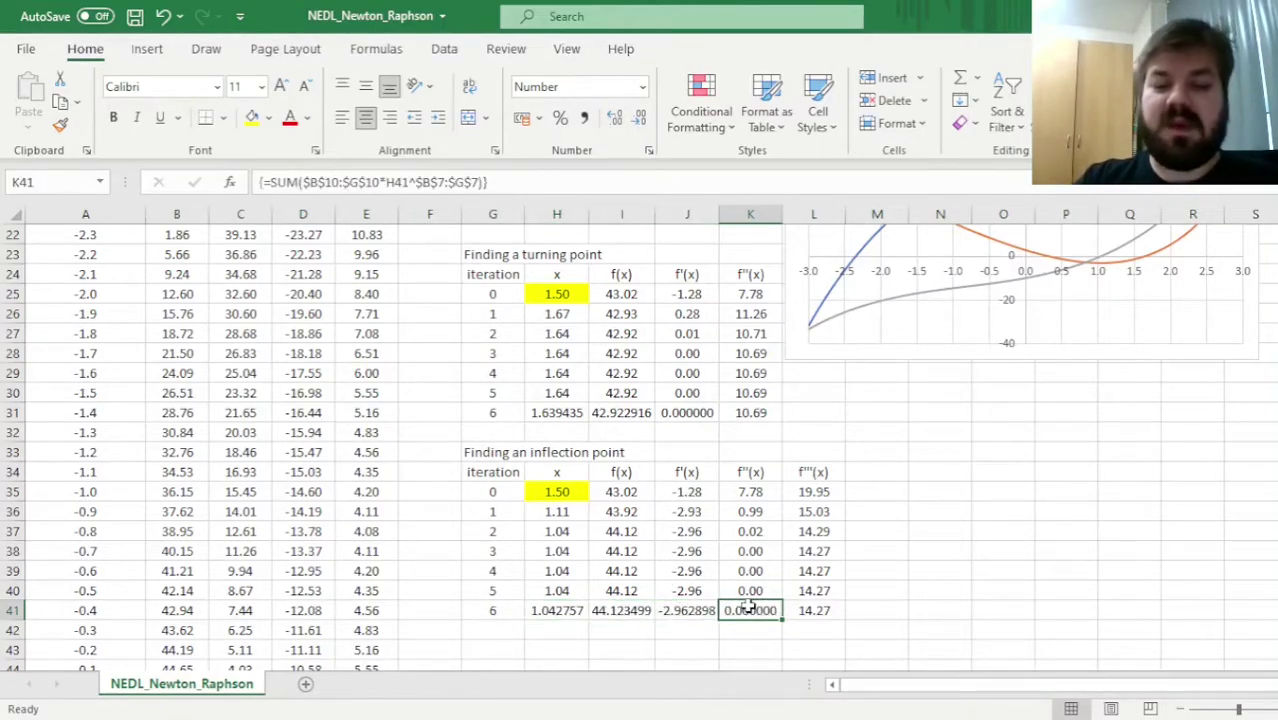
pyautogui.keyDown('ctrl'); pyautogui.click(687, 415); pyautogui.keyUp('ctrl')
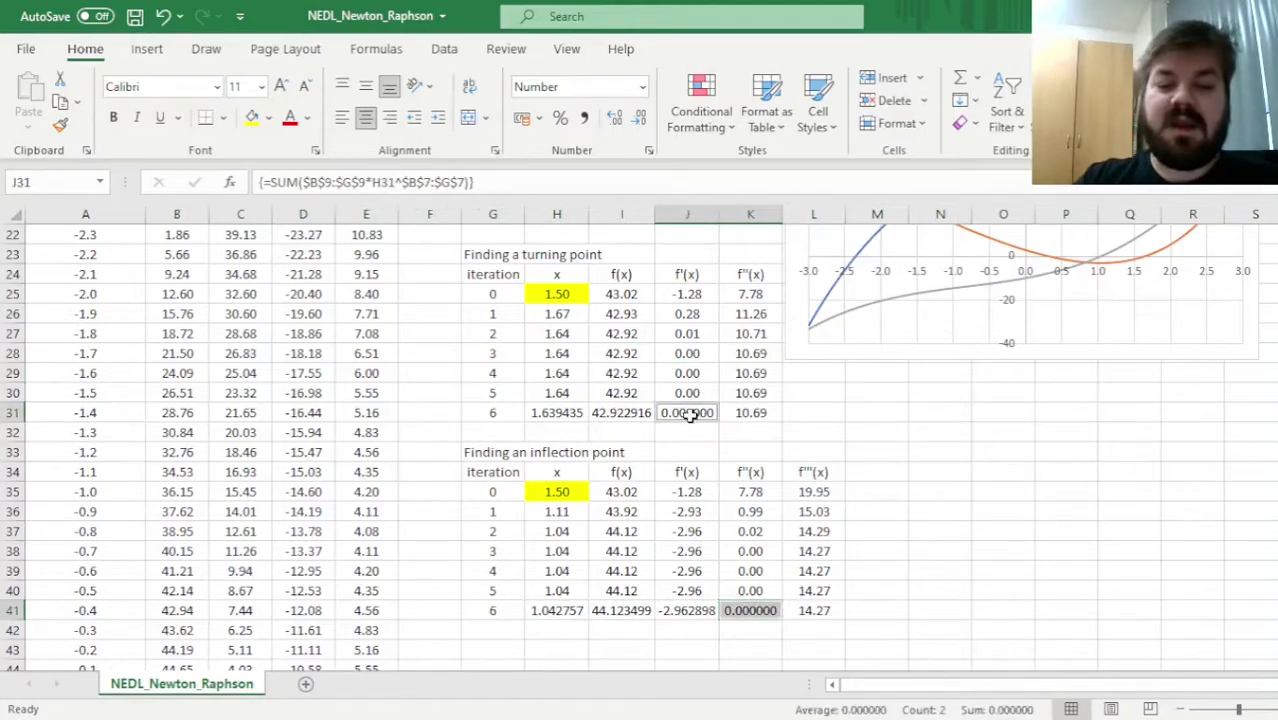
pyautogui.keyDown('ctrl'); pyautogui.click(758, 612); pyautogui.keyUp('ctrl')
pyautogui.keyDown('ctrl'); pyautogui.click(752, 612); pyautogui.keyUp('ctrl')
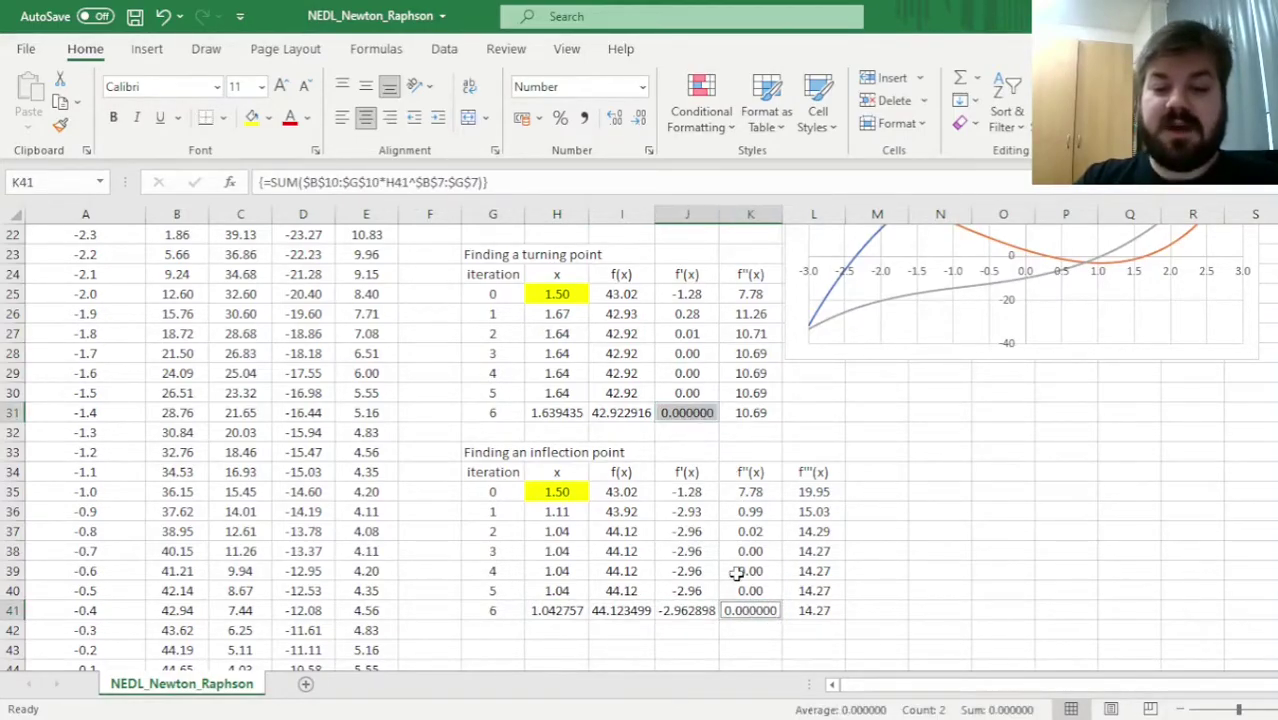
pyautogui.scroll(2, 650, 440)
pyautogui.keyDown('ctrl'); pyautogui.click(606, 332); pyautogui.keyUp('ctrl')
pyautogui.scroll(-4, 710, 443)
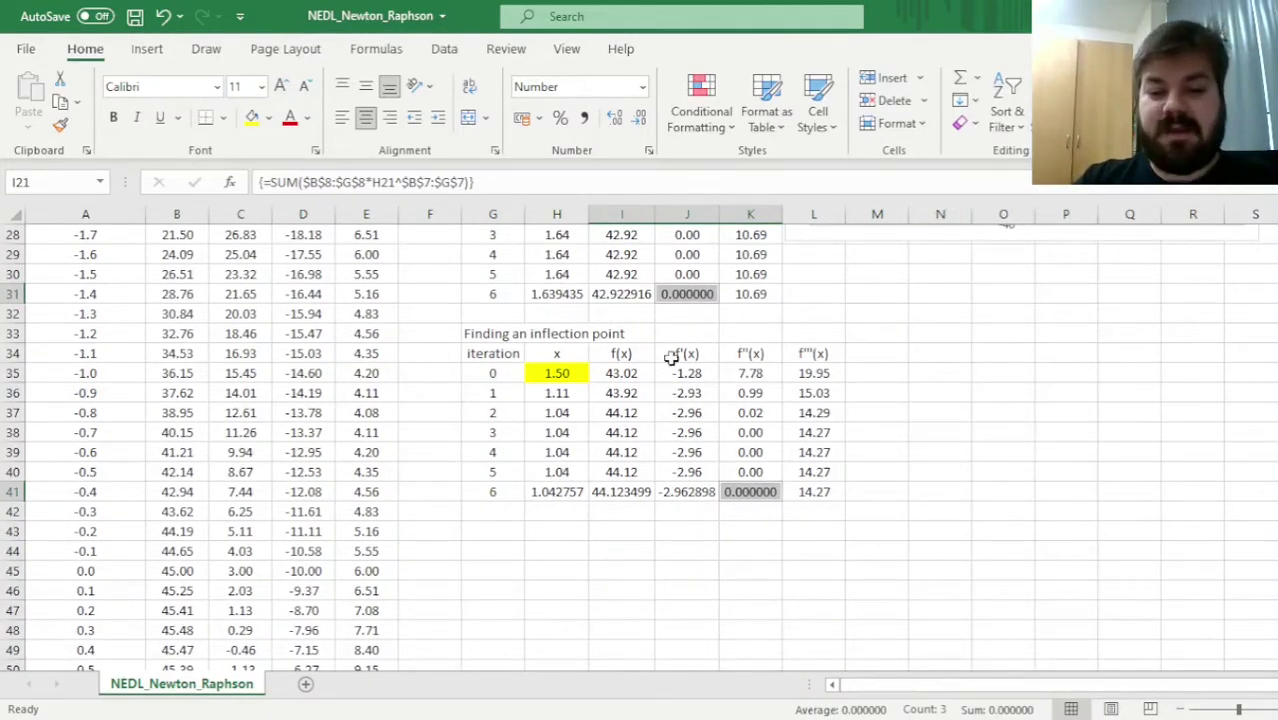
pyautogui.scroll(9, 676, 354)
pyautogui.scroll(-2, 632, 472)
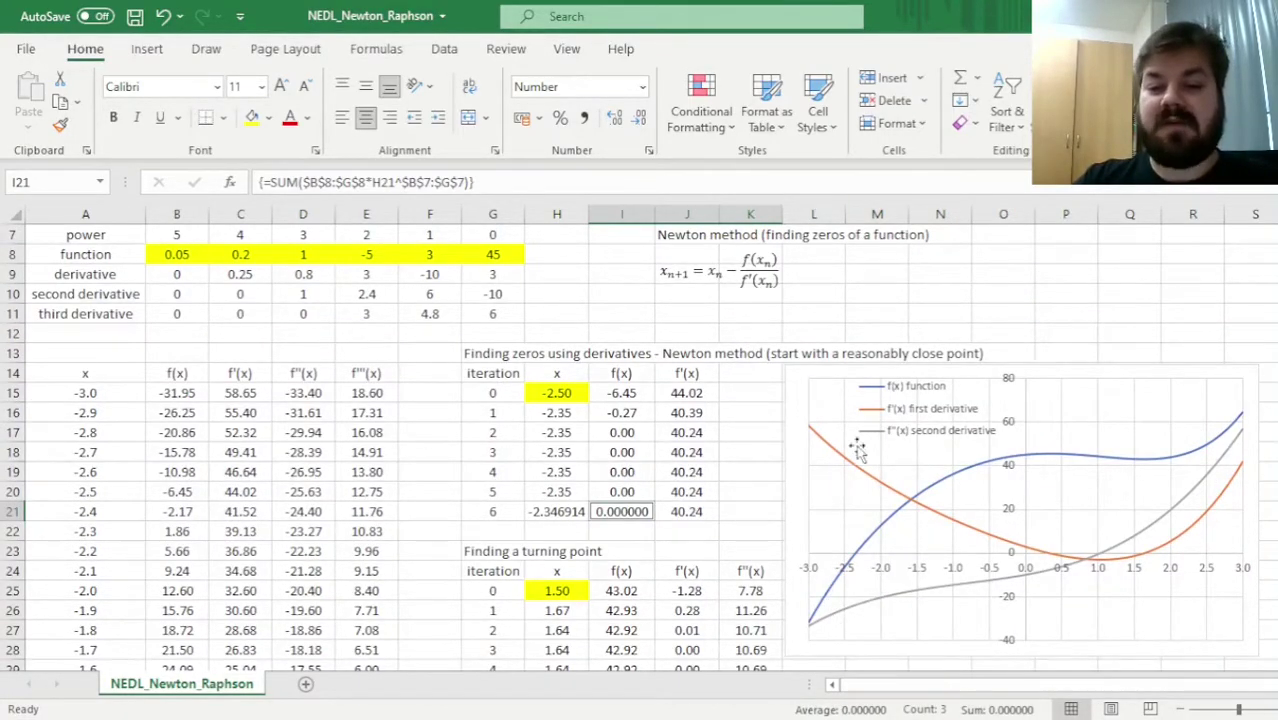
pyautogui.click(740, 452)
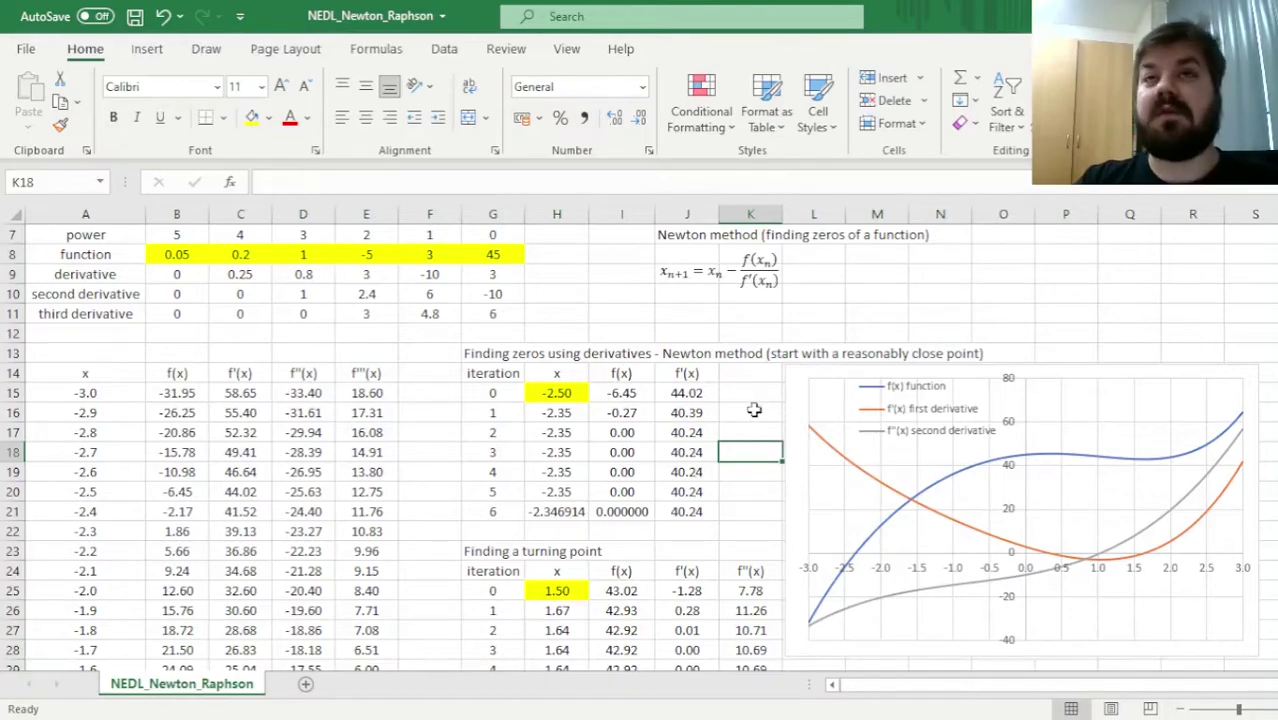
pyautogui.scroll(2, 754, 412)
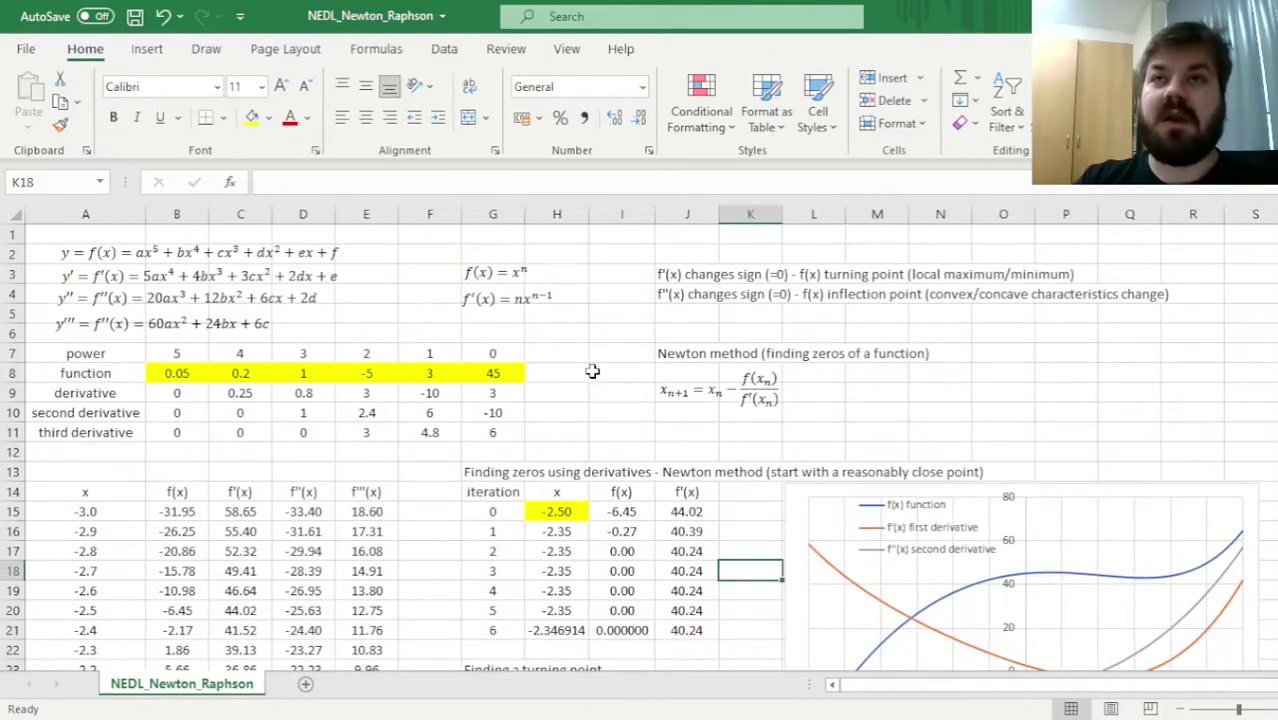